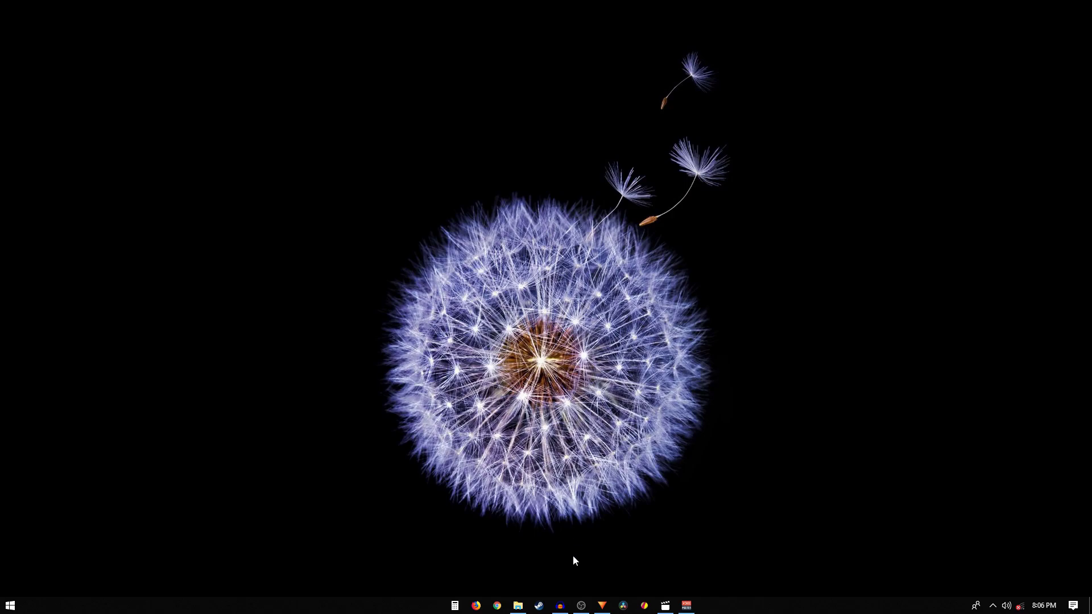
Restore the Untitled Project HitFilm Express window from the taskbar preview
{"action": "mouse_move", "coordinate": [601, 608]}
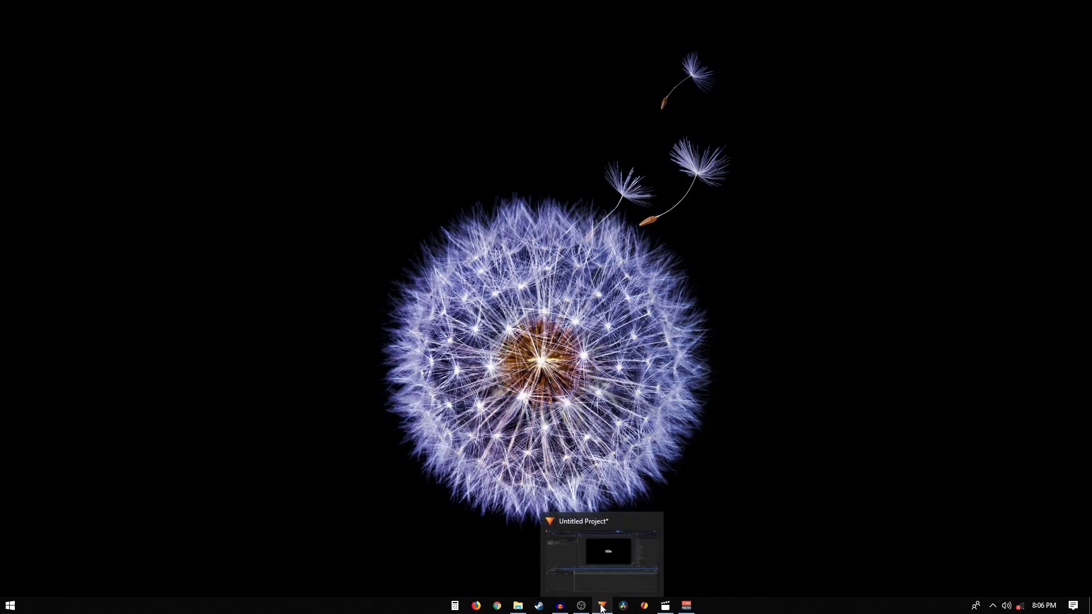
{"action": "left_click", "coordinate": [602, 608]}
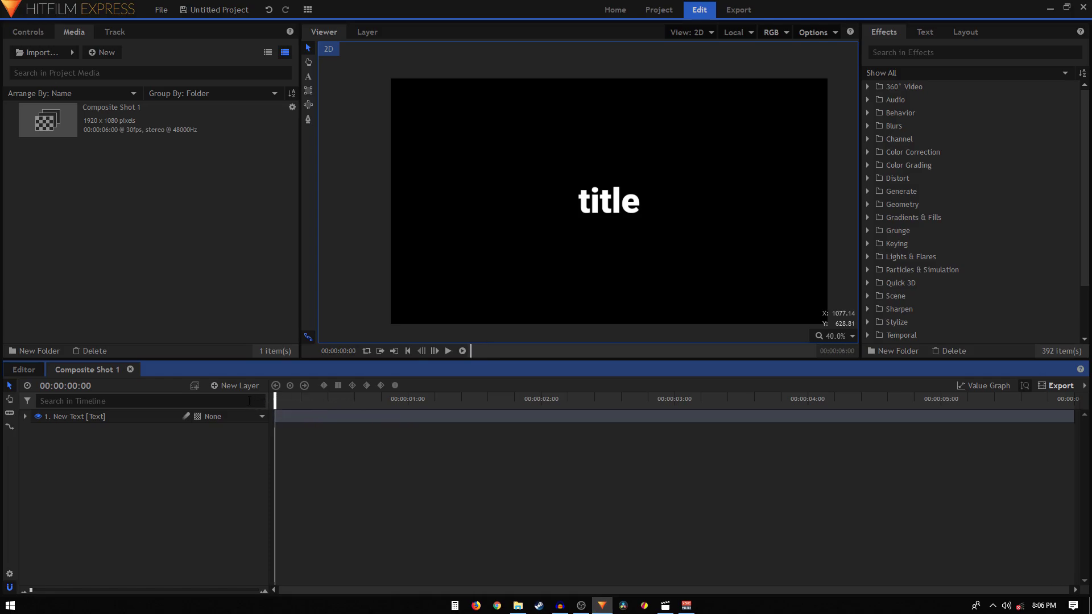
{"action": "left_click", "coordinate": [909, 56]}
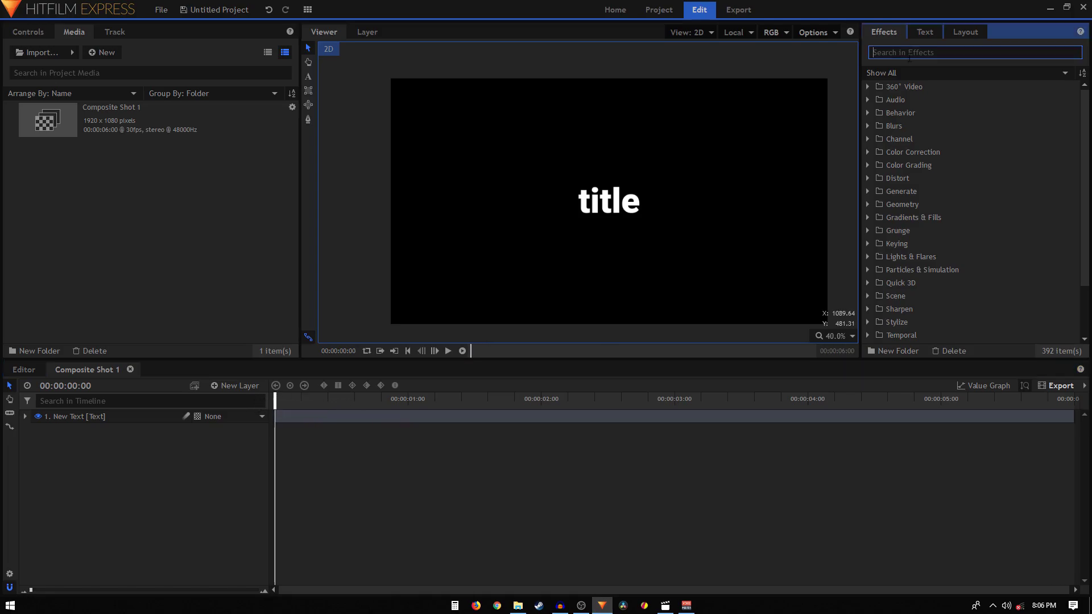
{"action": "type", "text": "neon"}
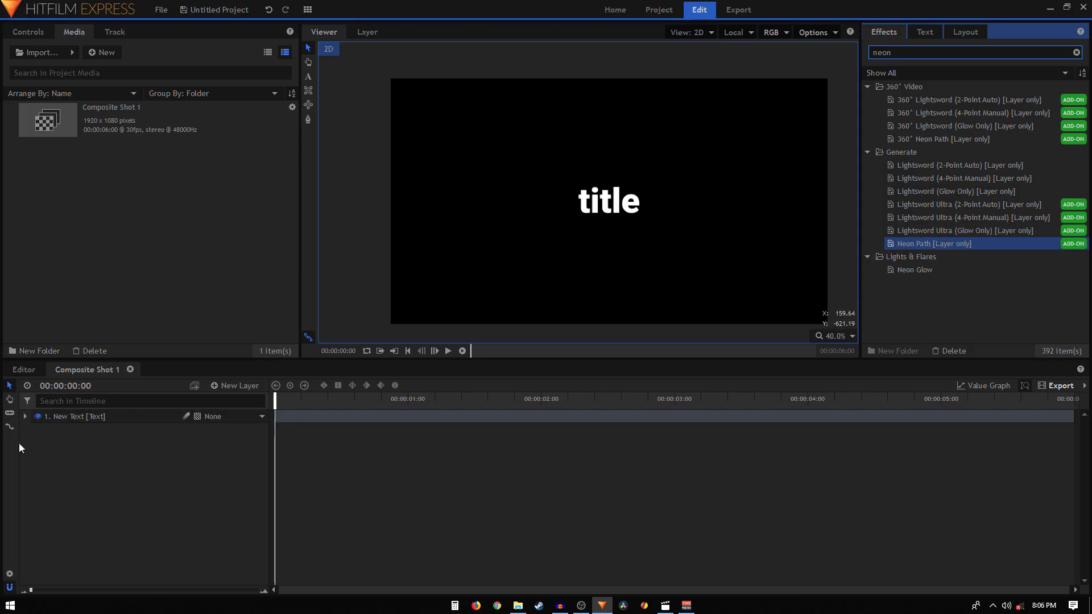
{"action": "left_click", "coordinate": [1077, 52]}
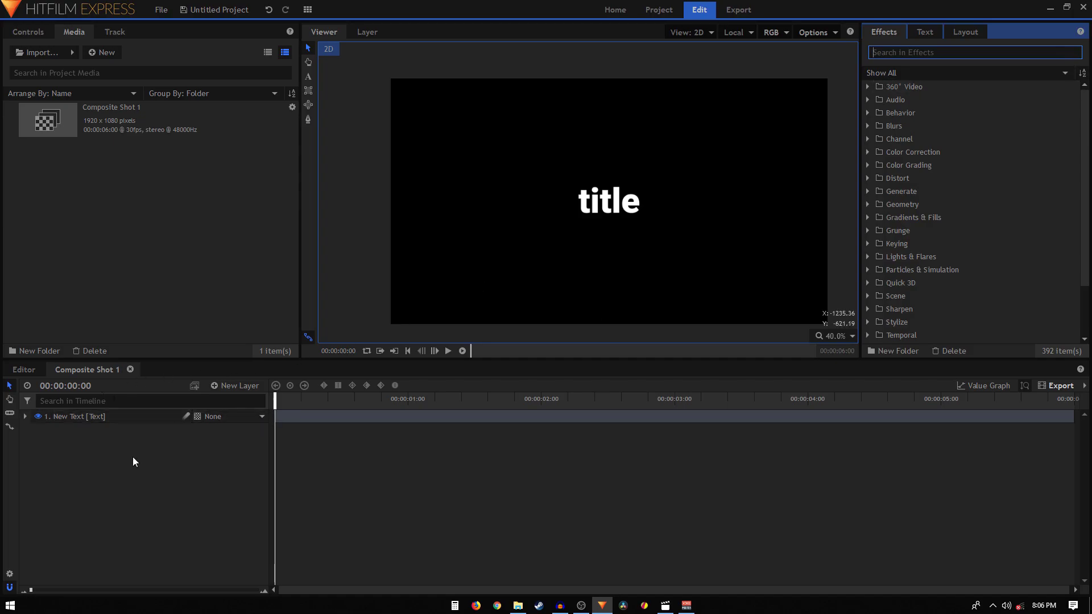
{"action": "left_click", "coordinate": [113, 459]}
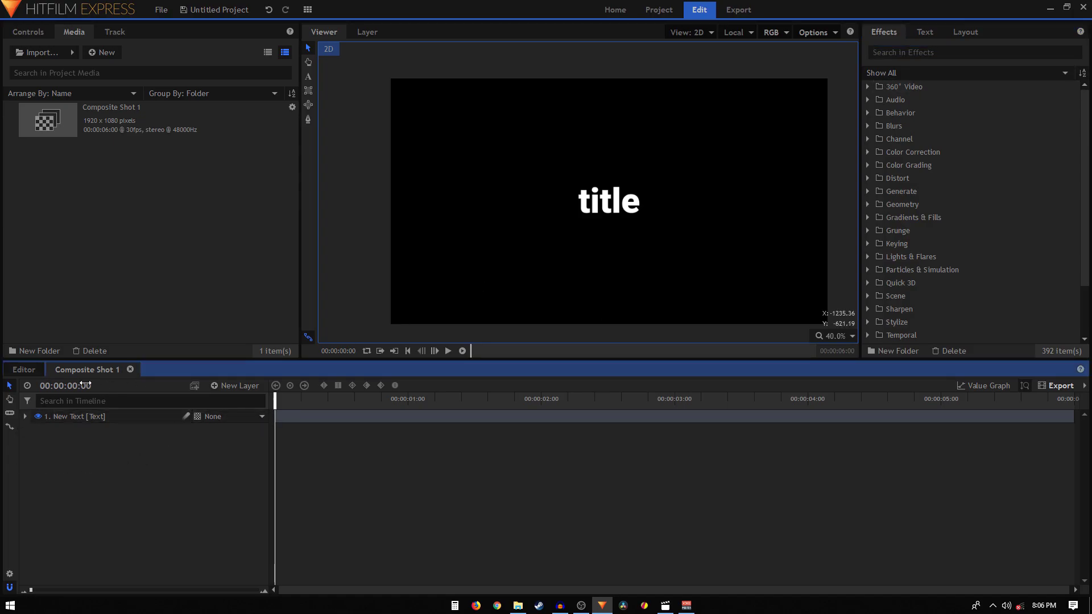
{"action": "scroll", "coordinate": [591, 196], "scroll_direction": "up", "scroll_amount": 1}
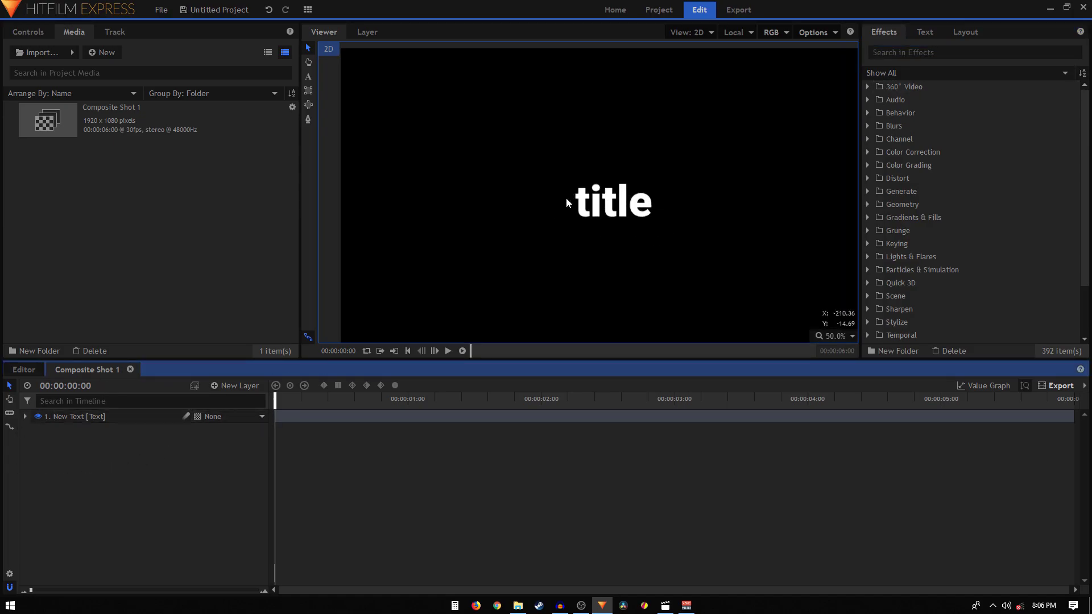
{"action": "scroll", "coordinate": [643, 202], "scroll_direction": "down", "scroll_amount": 1}
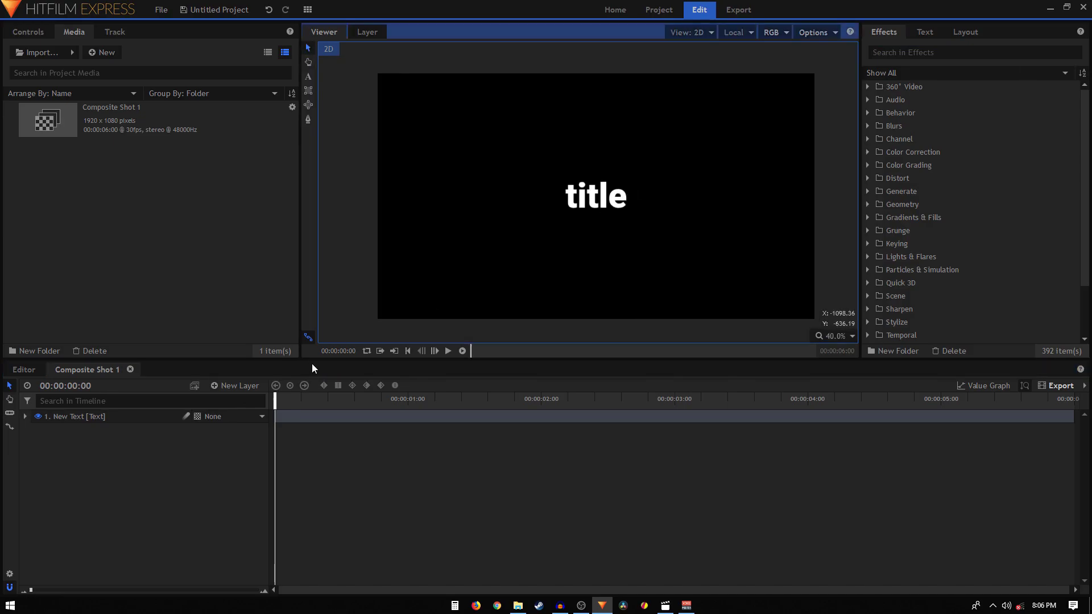
Add a new magenta plane layer
{"action": "left_click", "coordinate": [248, 386]}
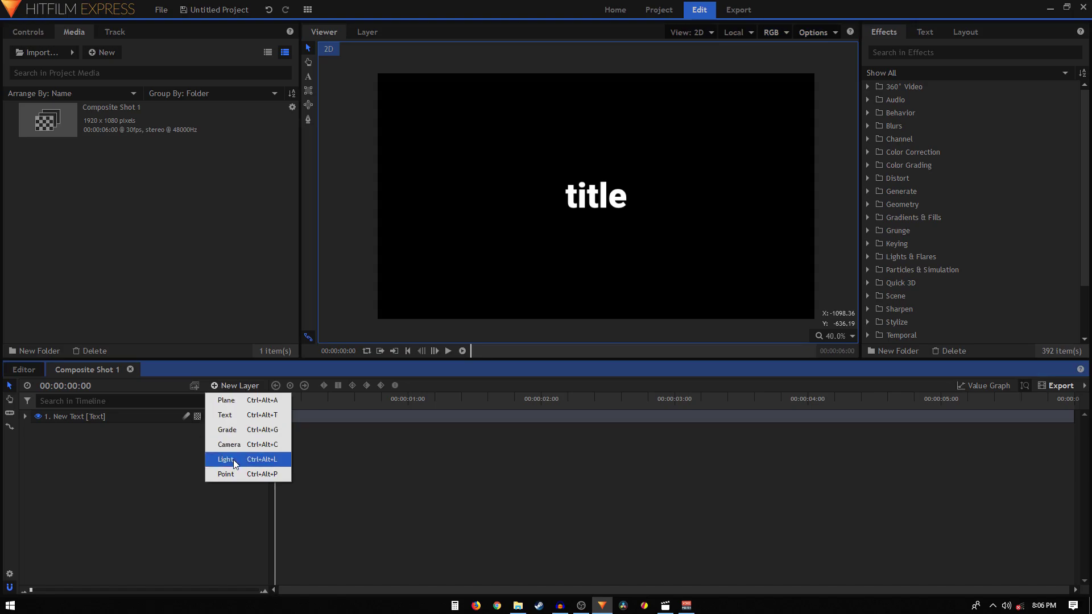
{"action": "left_click", "coordinate": [231, 403]}
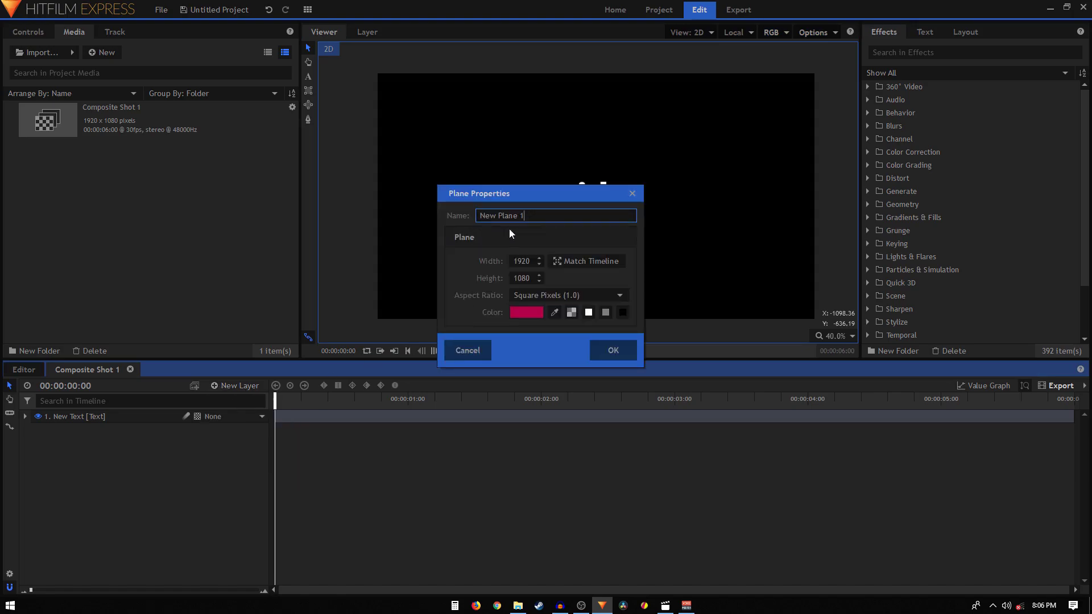
{"action": "left_click", "coordinate": [612, 350]}
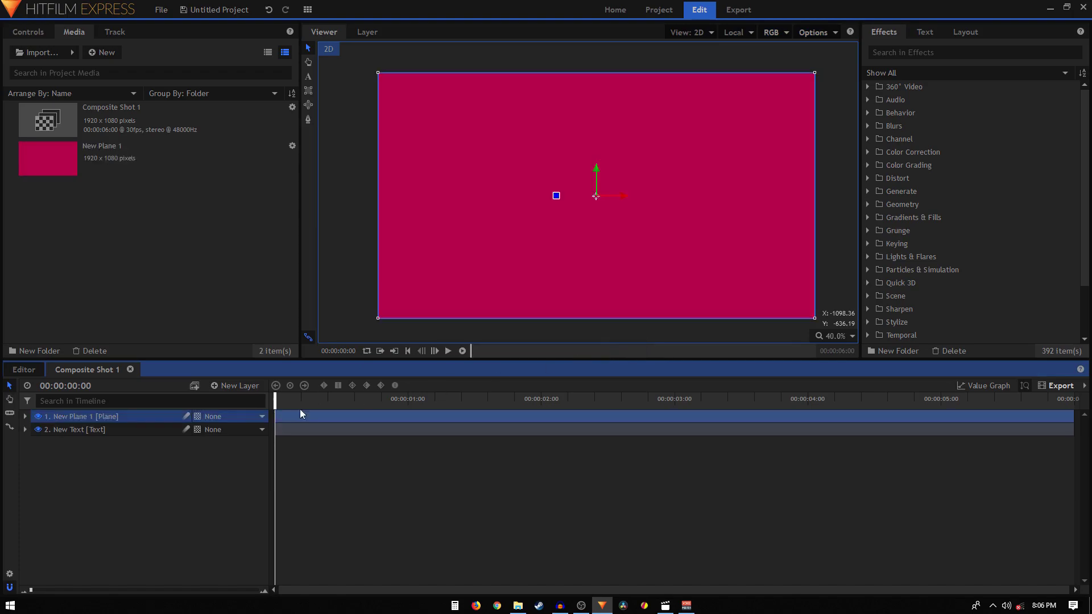
Set the plane's opacity to 49% and scale it to 19% by 16%
{"action": "left_click", "coordinate": [25, 416]}
{"action": "left_click", "coordinate": [35, 456]}
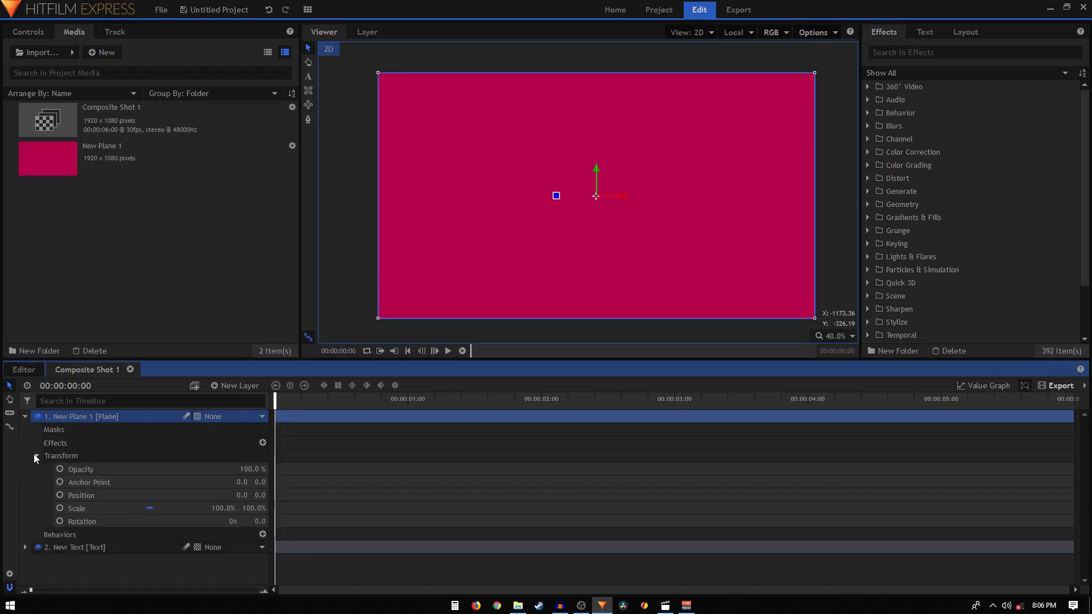
{"action": "left_click_drag", "start_coordinate": [251, 468], "coordinate": [192, 469]}
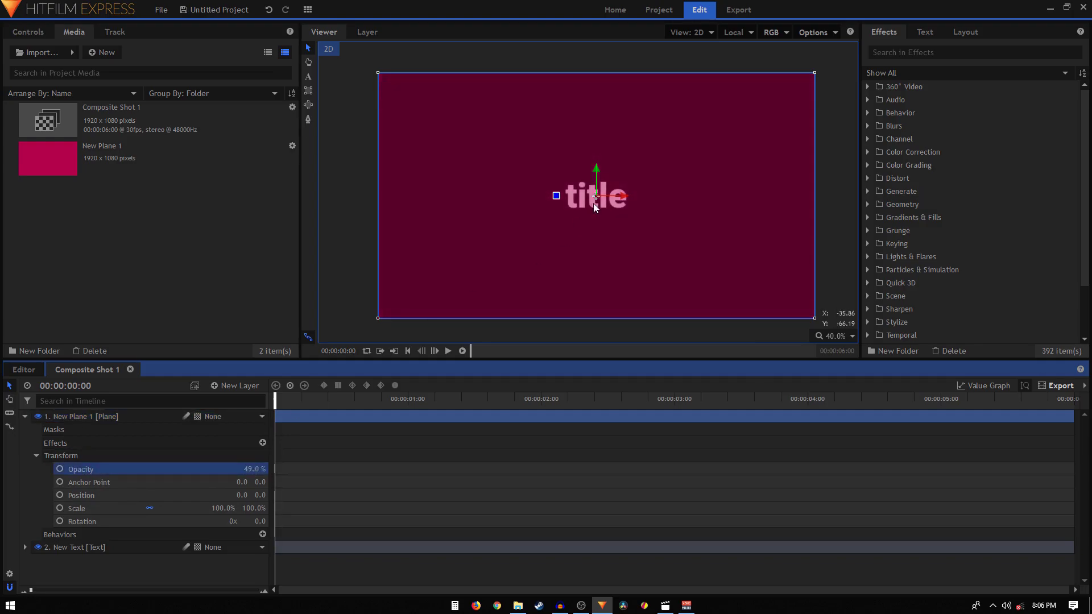
{"action": "scroll", "coordinate": [597, 176], "scroll_direction": "up", "scroll_amount": 2}
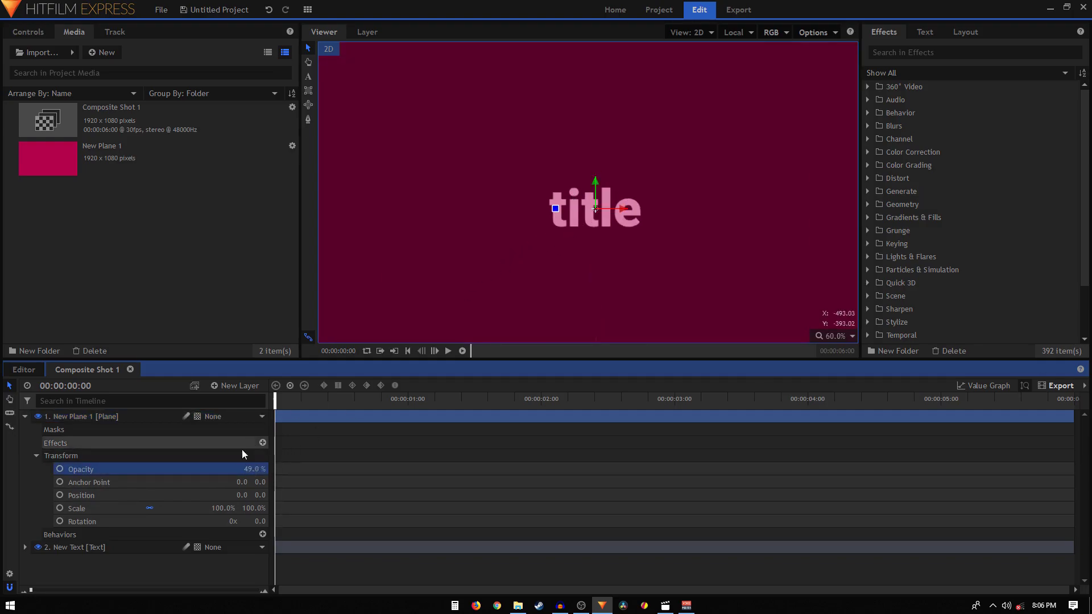
{"action": "left_click", "coordinate": [145, 507]}
{"action": "left_click", "coordinate": [254, 508]}
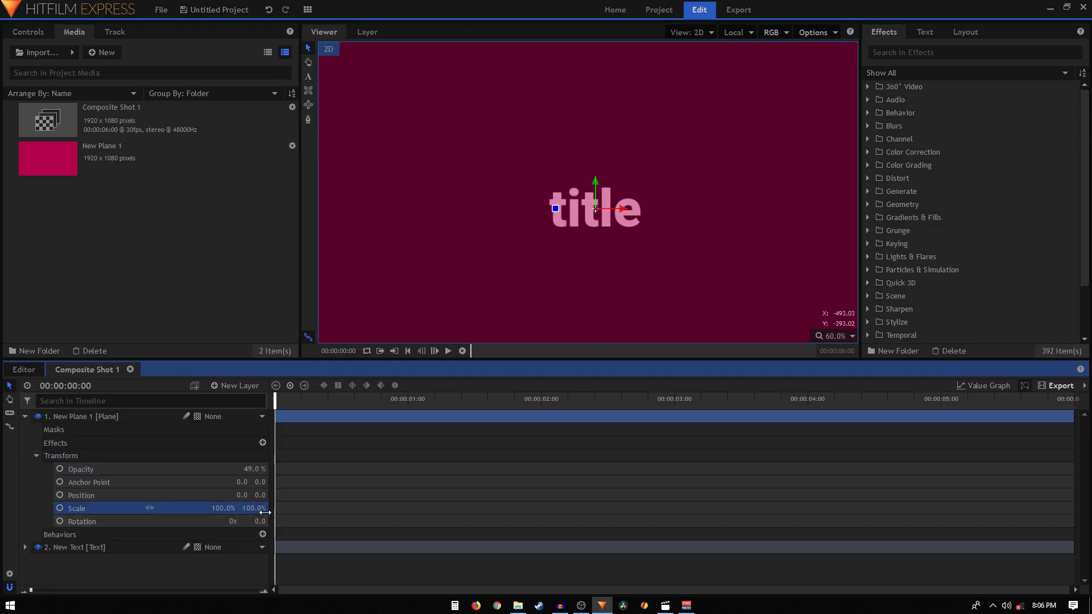
{"action": "type", "text": "60"}
{"action": "key", "text": "Return"}
{"action": "left_click_drag", "start_coordinate": [256, 508], "coordinate": [231, 507]}
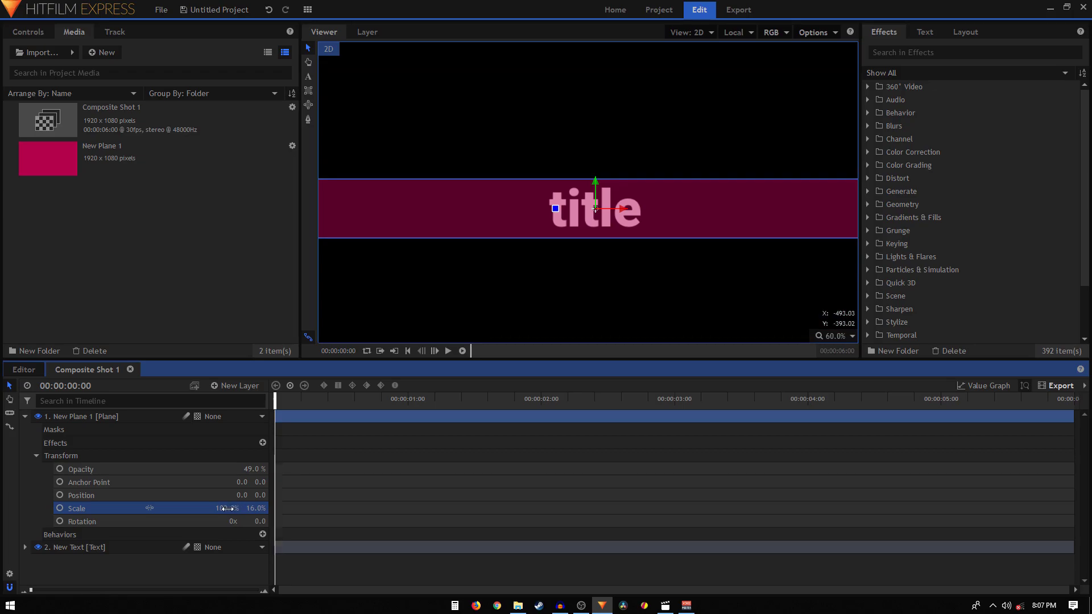
{"action": "left_click_drag", "start_coordinate": [149, 508], "coordinate": [149, 508]}
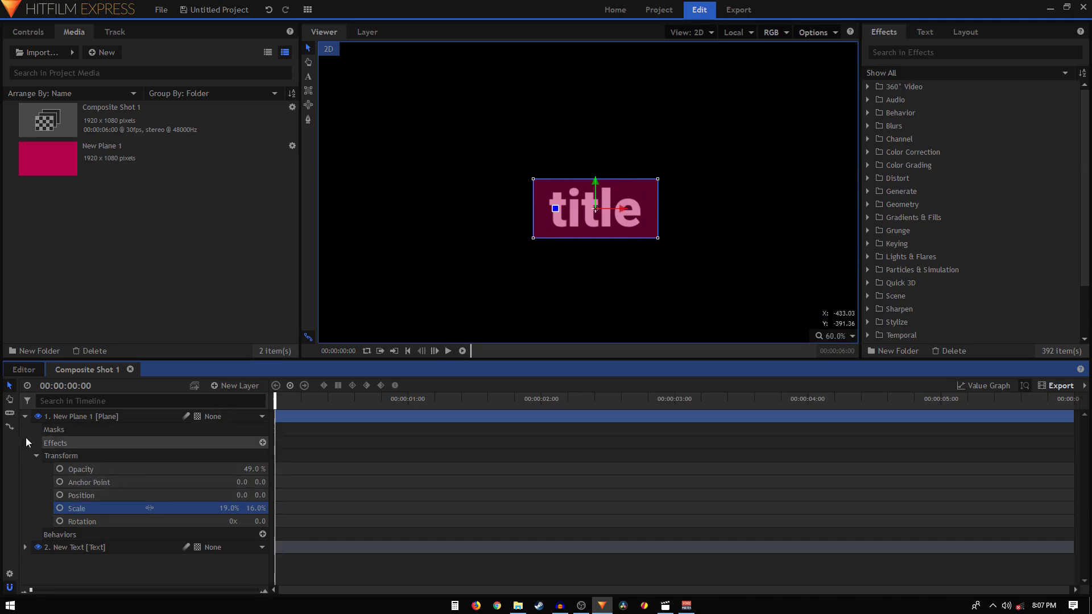
{"action": "left_click", "coordinate": [25, 417]}
{"action": "left_click", "coordinate": [88, 491]}
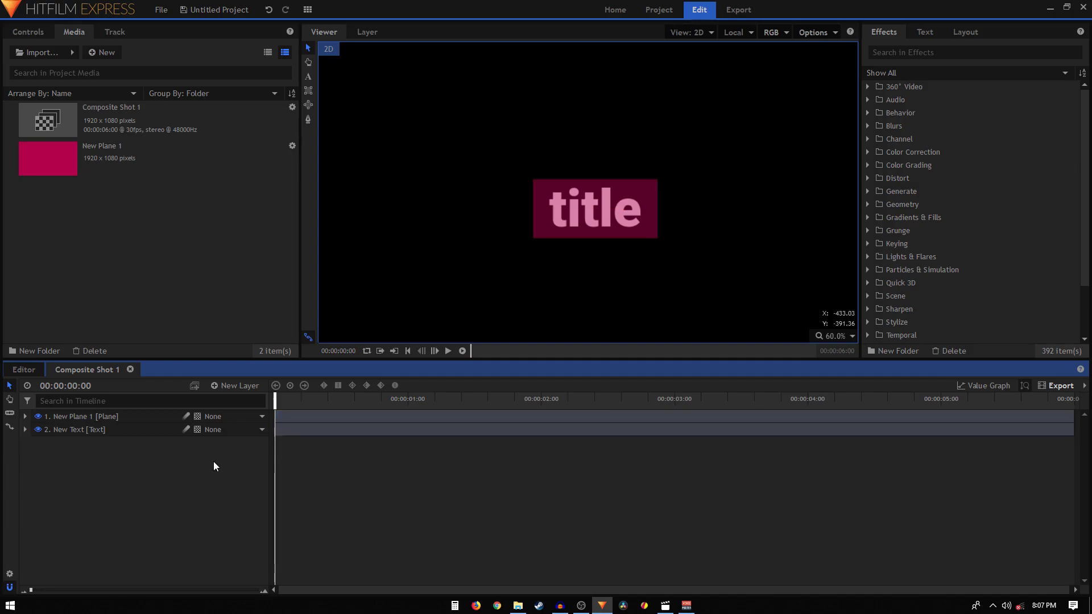
Add a point layer and rename it 1
{"action": "left_click", "coordinate": [240, 387]}
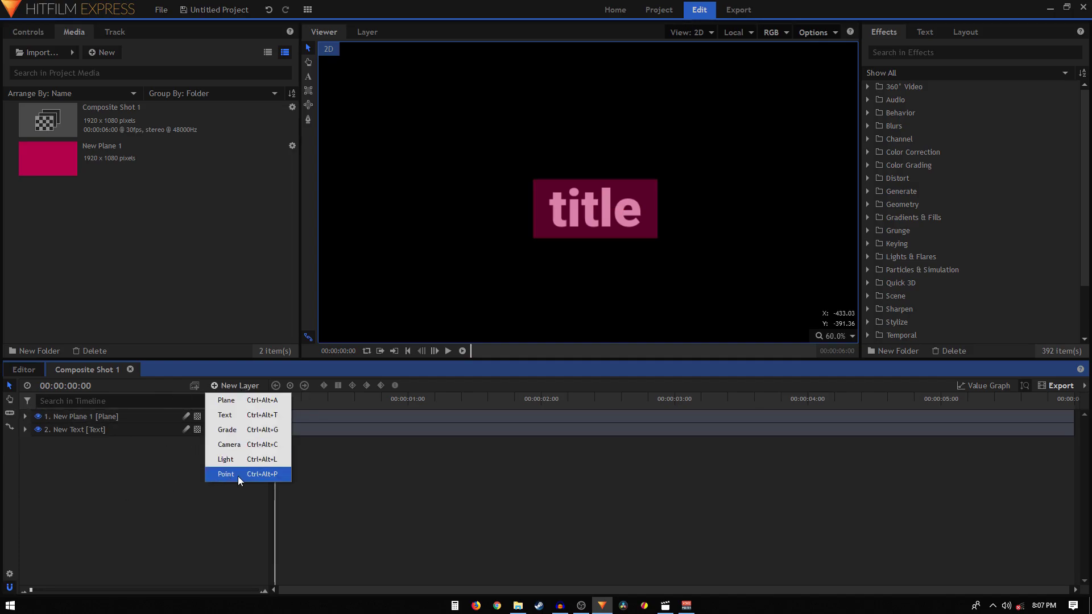
{"action": "left_click", "coordinate": [230, 385]}
{"action": "left_click", "coordinate": [230, 386]}
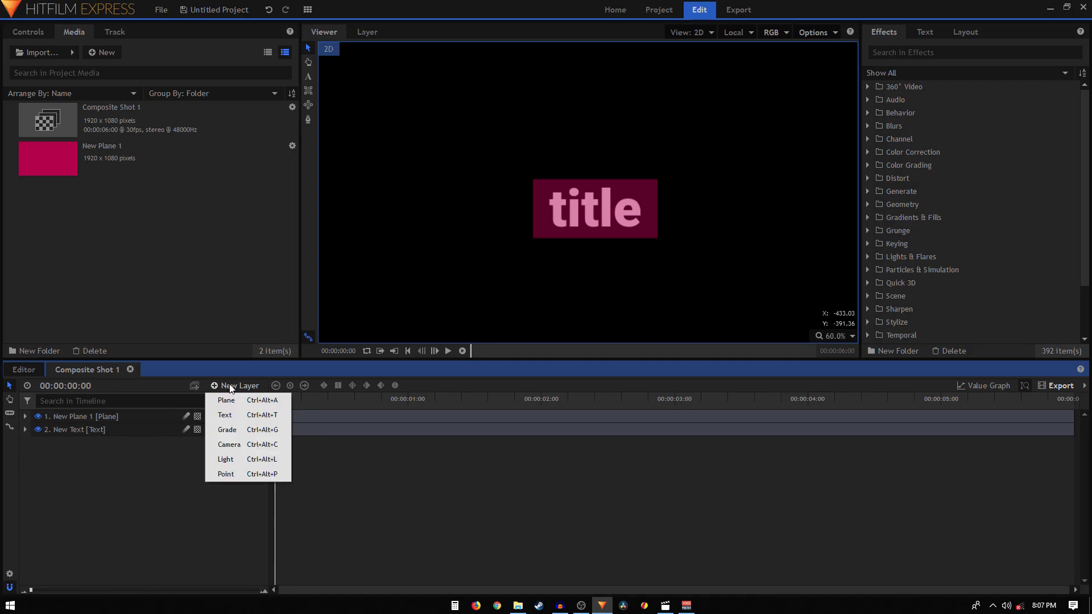
{"action": "left_click", "coordinate": [230, 474]}
{"action": "scroll", "coordinate": [574, 200], "scroll_direction": "up", "scroll_amount": 5}
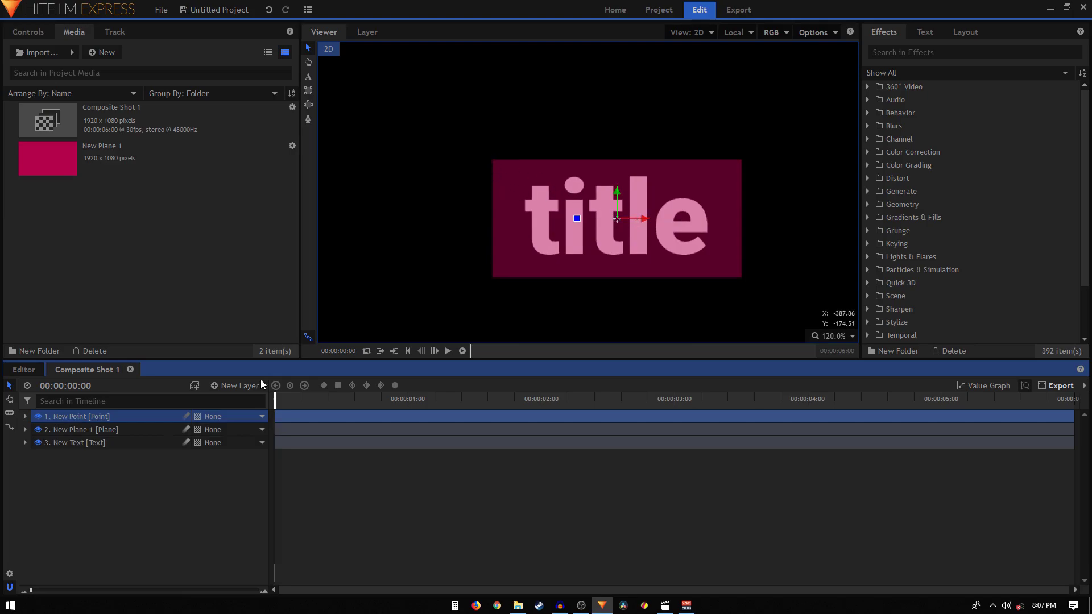
{"action": "double_click", "coordinate": [99, 418]}
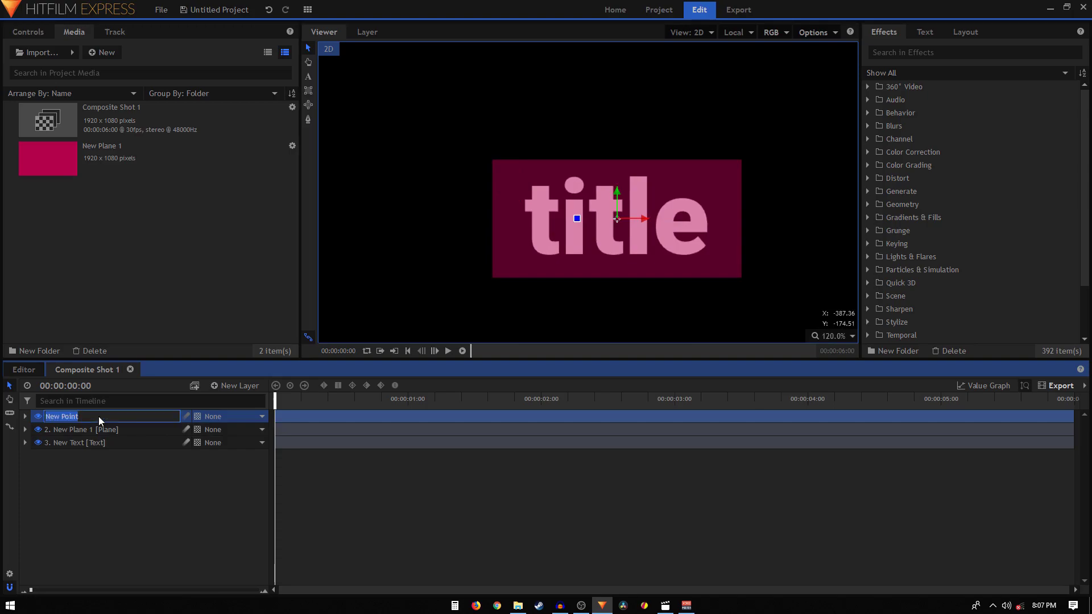
{"action": "type", "text": "1"}
{"action": "key", "text": "Return"}
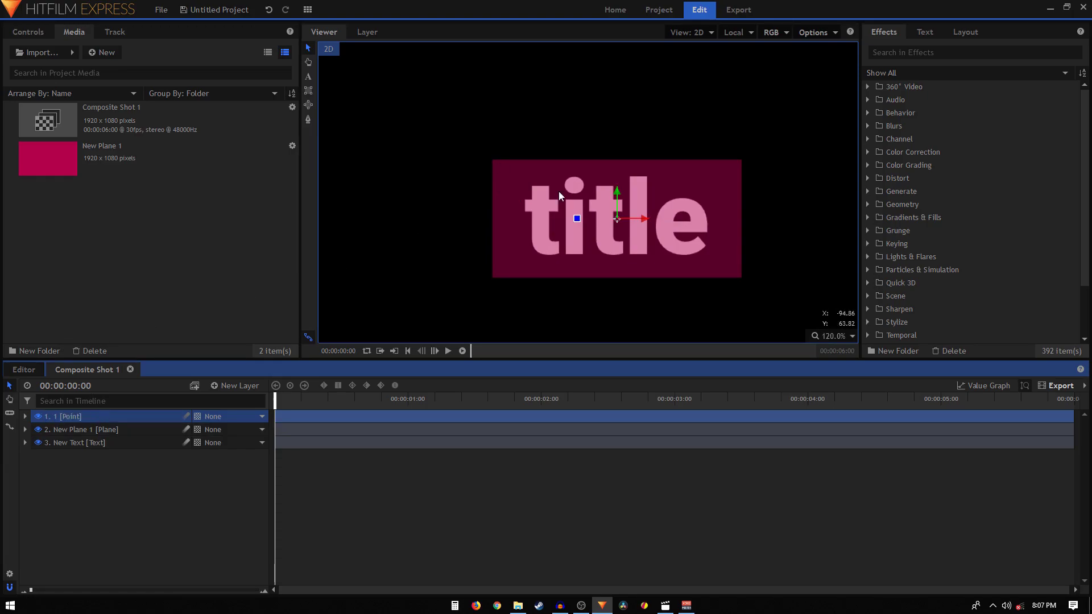
Drag point 1 onto the magenta box's top-left corner
{"action": "scroll", "coordinate": [598, 212], "scroll_direction": "up", "scroll_amount": 2}
{"action": "scroll", "coordinate": [630, 220], "scroll_direction": "up", "scroll_amount": 3}
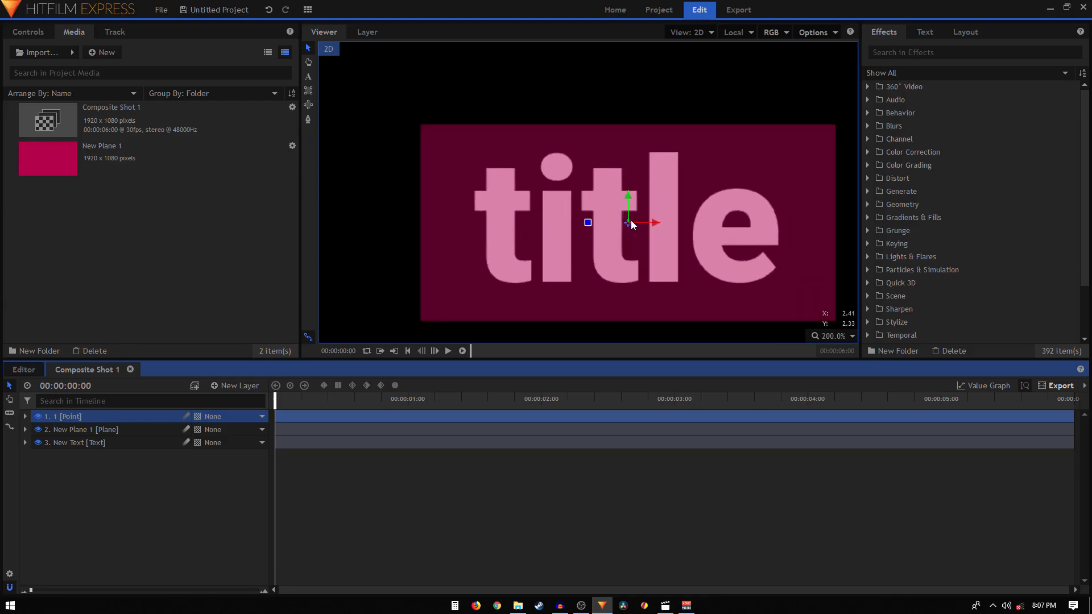
{"action": "left_click_drag", "start_coordinate": [626, 224], "coordinate": [428, 158]}
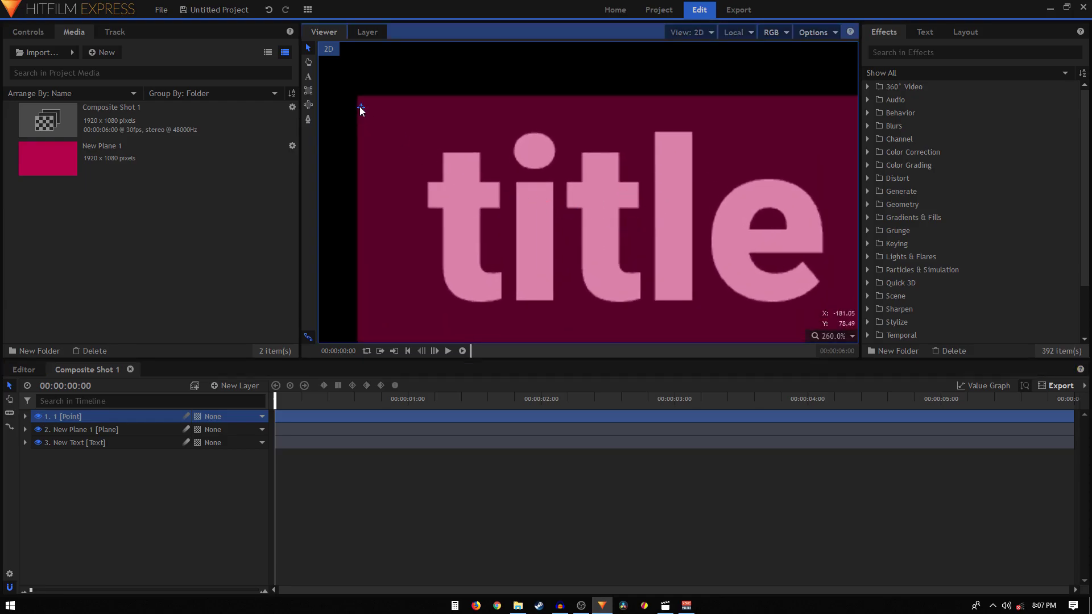
{"action": "scroll", "coordinate": [356, 98], "scroll_direction": "up", "scroll_amount": 3}
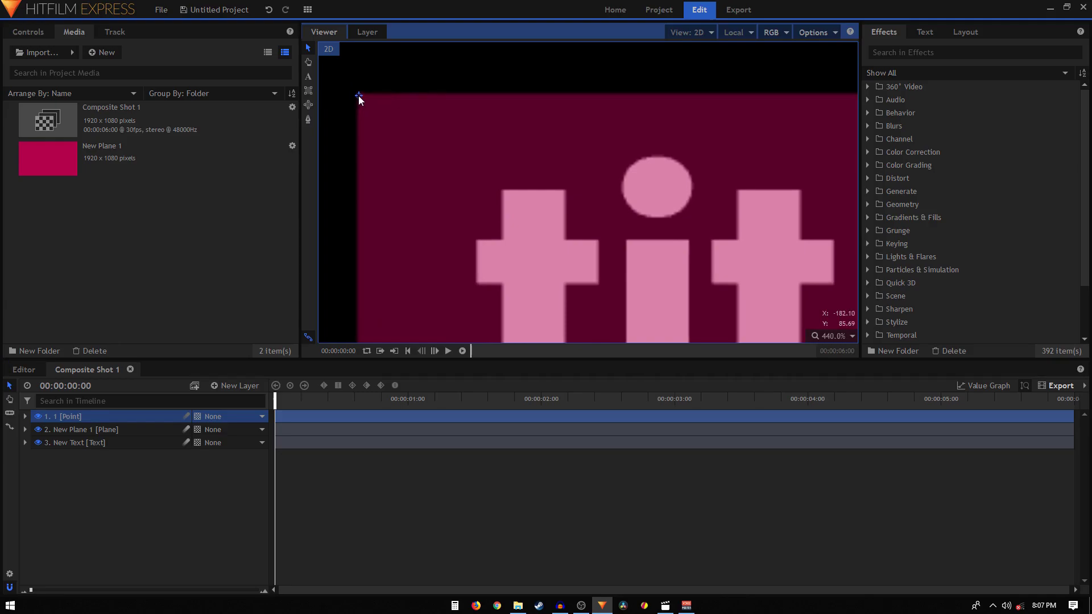
{"action": "scroll", "coordinate": [406, 142], "scroll_direction": "down", "scroll_amount": 3}
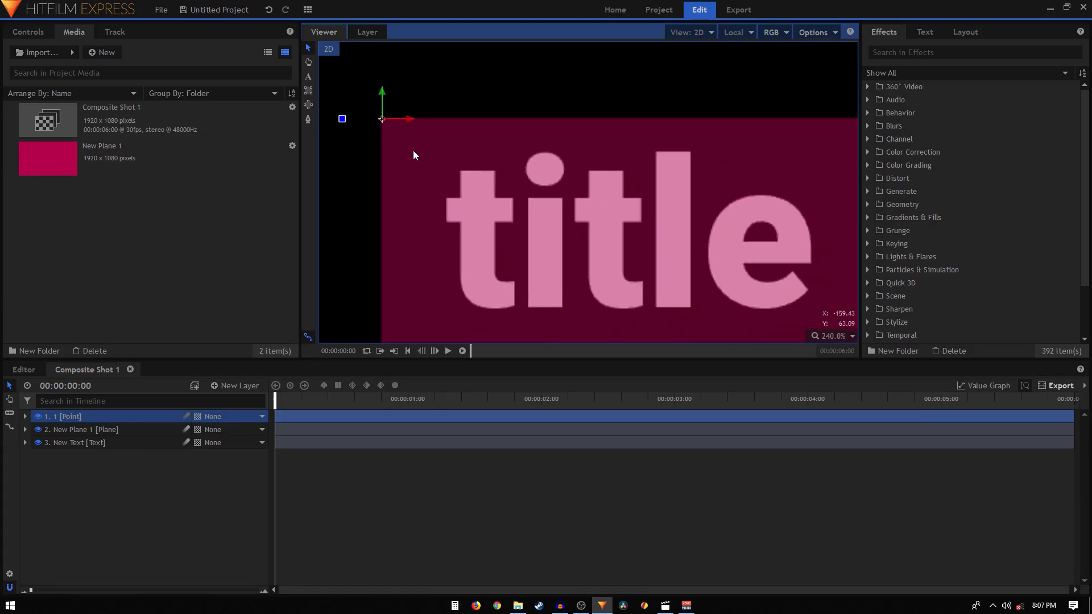
{"action": "scroll", "coordinate": [413, 150], "scroll_direction": "down", "scroll_amount": 2}
Duplicate point 1 as layer 2 and place it at the box's top-right corner
{"action": "left_click", "coordinate": [70, 418]}
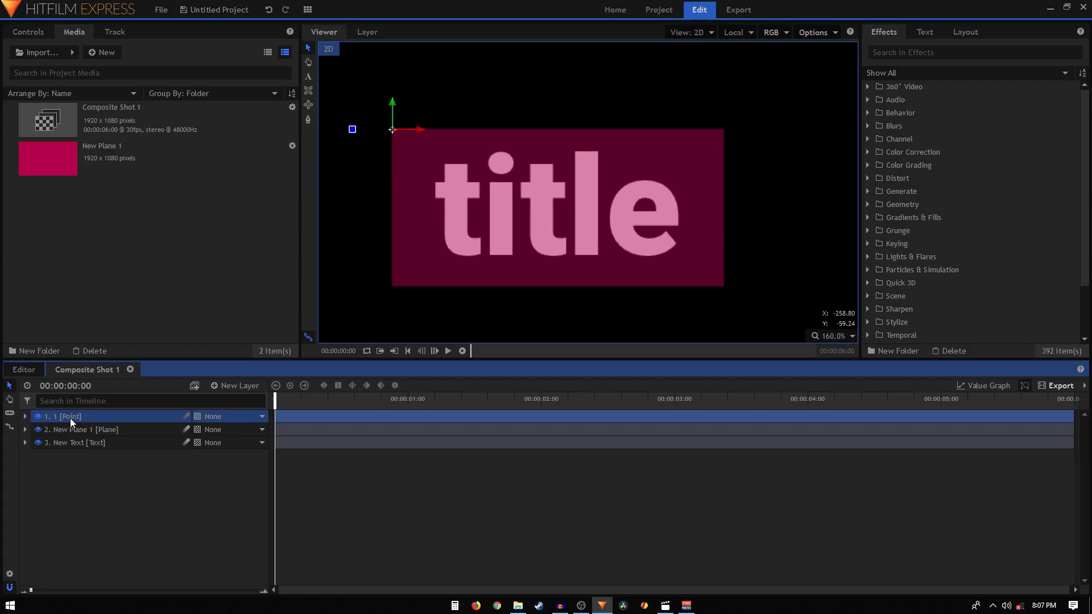
{"action": "key", "text": "ctrl+d"}
{"action": "key", "text": "F2"}
{"action": "type", "text": "2"}
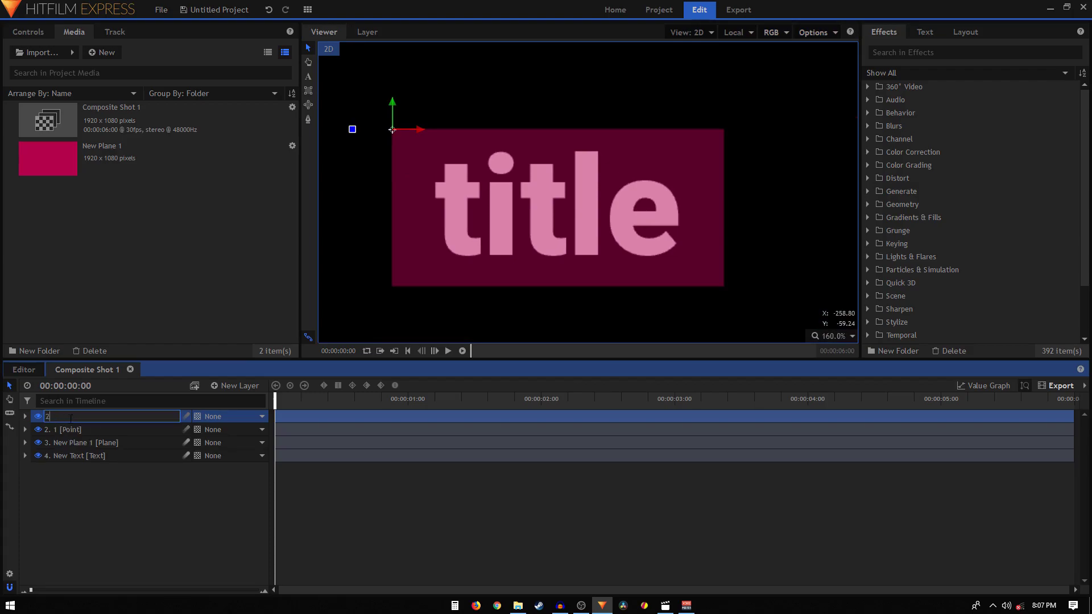
{"action": "key", "text": "Return"}
{"action": "left_click_drag", "start_coordinate": [422, 130], "coordinate": [729, 135]}
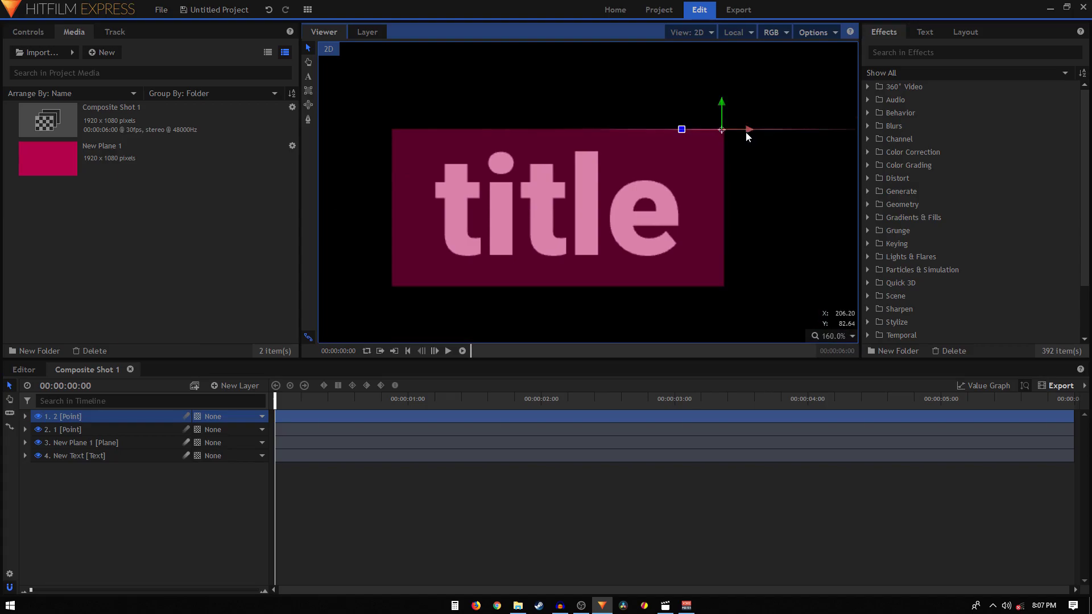
{"action": "scroll", "coordinate": [745, 132], "scroll_direction": "up", "scroll_amount": 5}
{"action": "scroll", "coordinate": [705, 141], "scroll_direction": "up", "scroll_amount": 1}
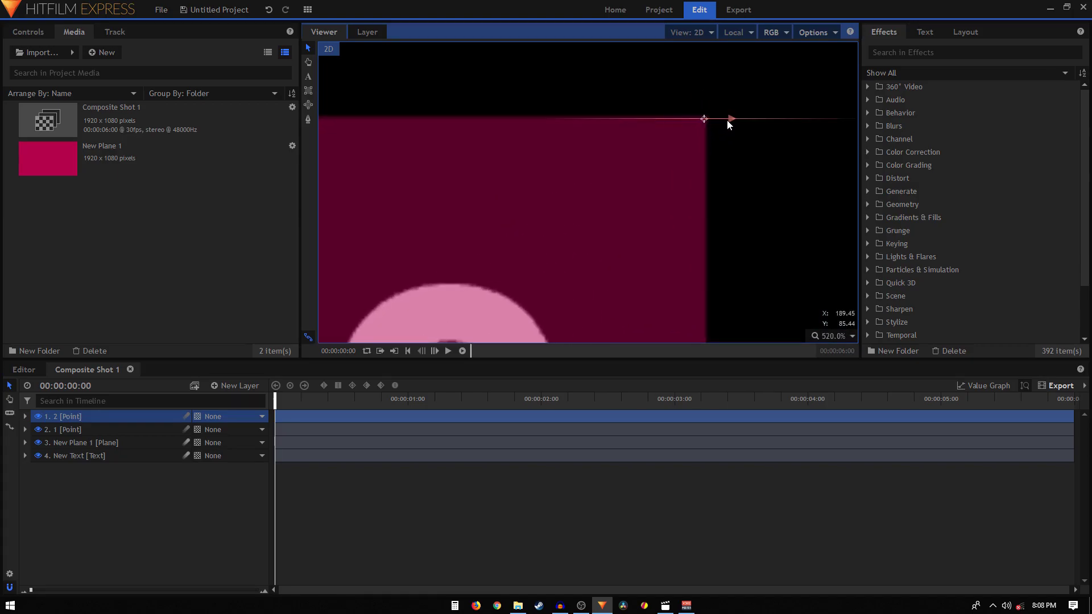
{"action": "scroll", "coordinate": [695, 173], "scroll_direction": "down", "scroll_amount": 1}
{"action": "scroll", "coordinate": [725, 131], "scroll_direction": "down", "scroll_amount": 1}
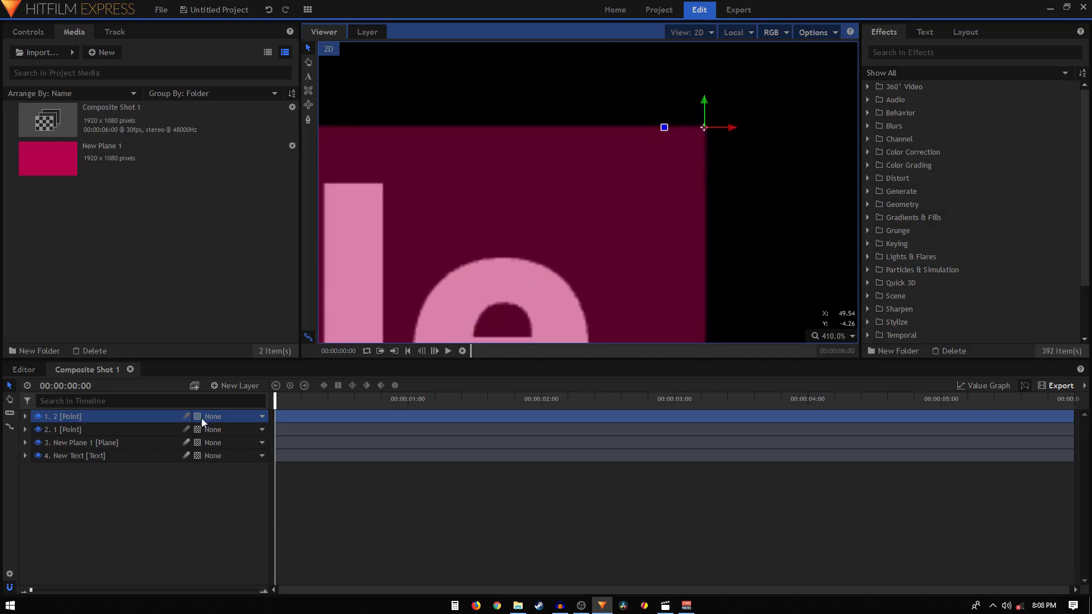
Duplicate point 2 as layer 3 and move it down to the bottom-right corner
{"action": "left_click", "coordinate": [119, 418]}
{"action": "key", "text": "ctrl+d"}
{"action": "double_click", "coordinate": [81, 418]}
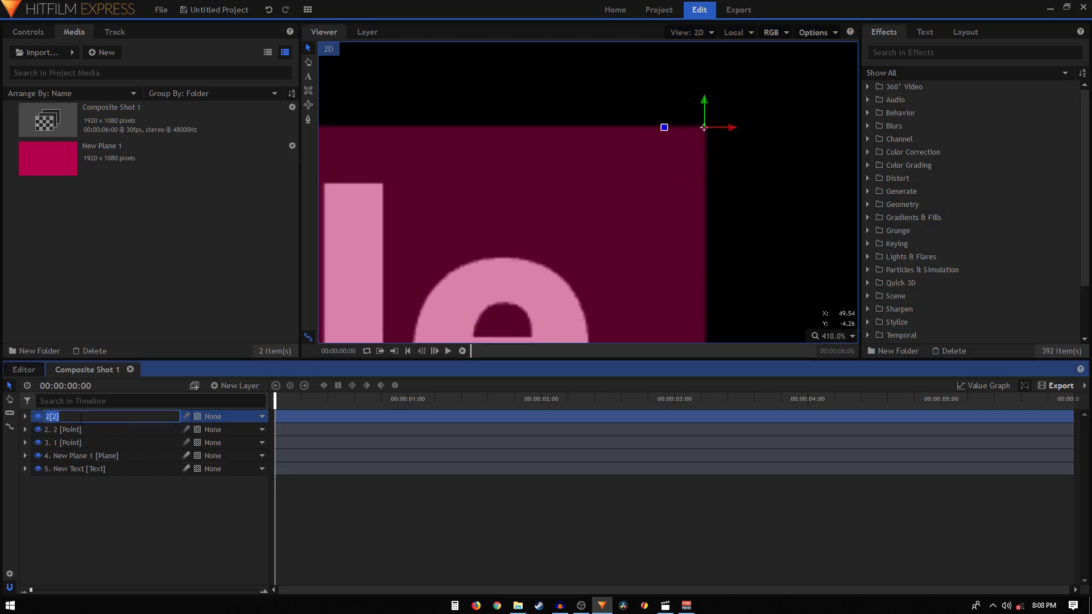
{"action": "type", "text": "3"}
{"action": "key", "text": "Return"}
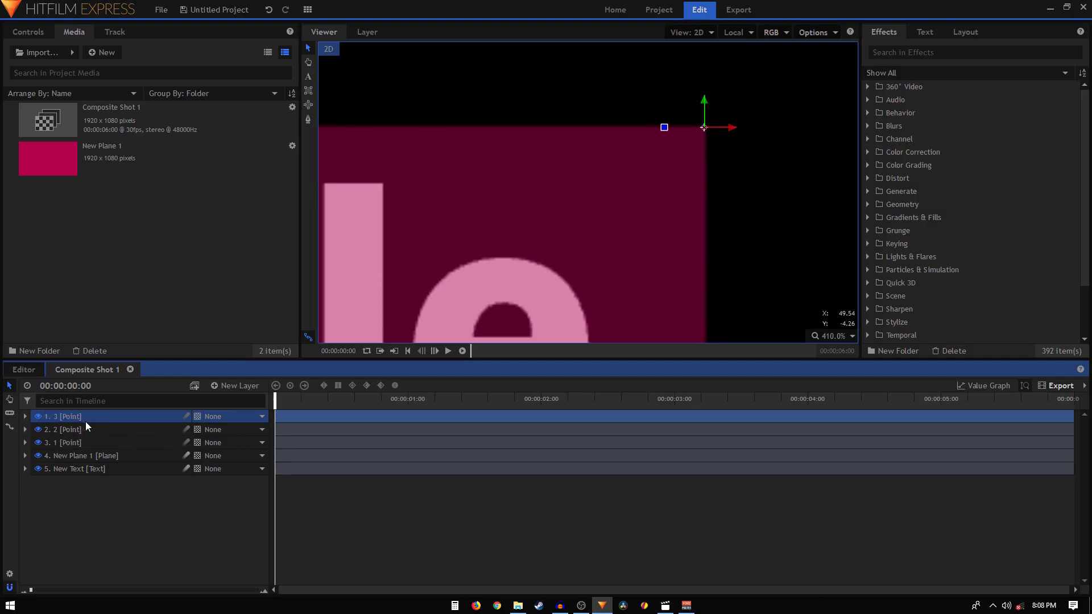
{"action": "scroll", "coordinate": [700, 171], "scroll_direction": "down", "scroll_amount": 3}
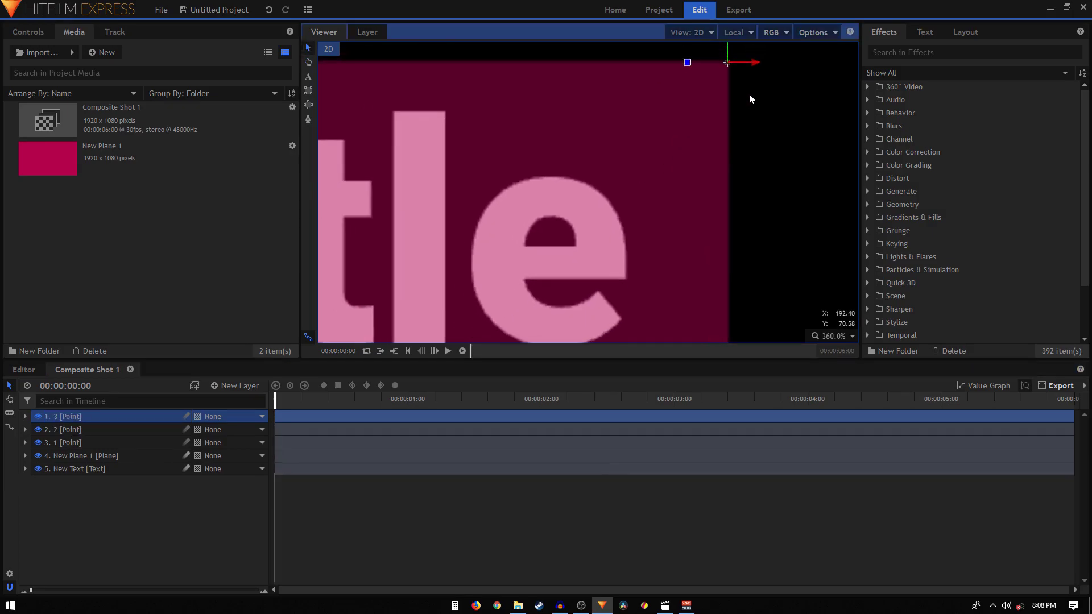
{"action": "left_click_drag", "start_coordinate": [727, 61], "coordinate": [744, 237]}
{"action": "scroll", "coordinate": [749, 277], "scroll_direction": "up", "scroll_amount": 3}
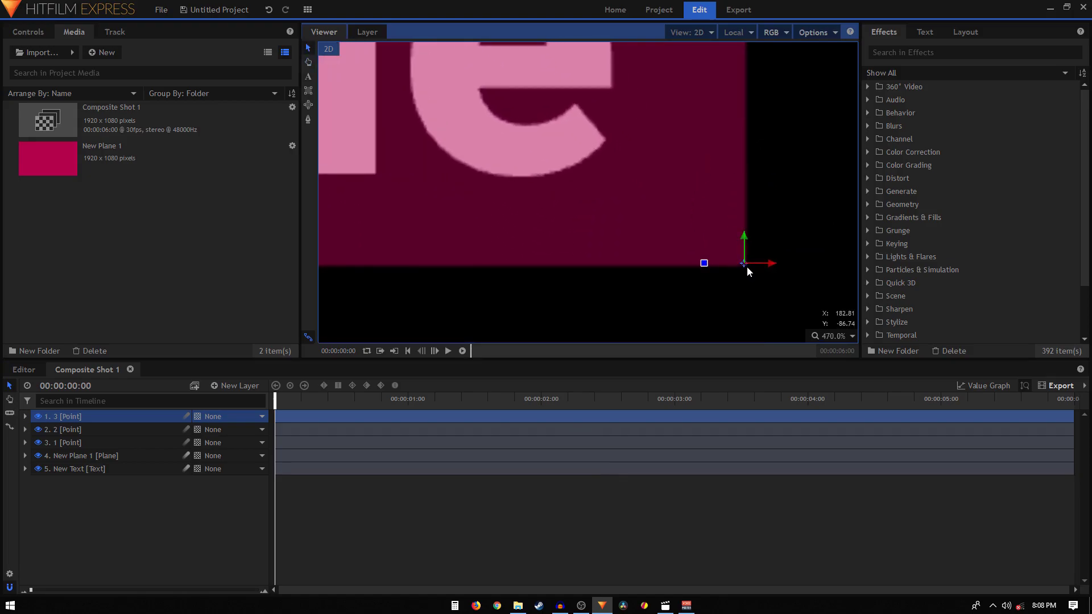
{"action": "scroll", "coordinate": [711, 262], "scroll_direction": "down", "scroll_amount": 7}
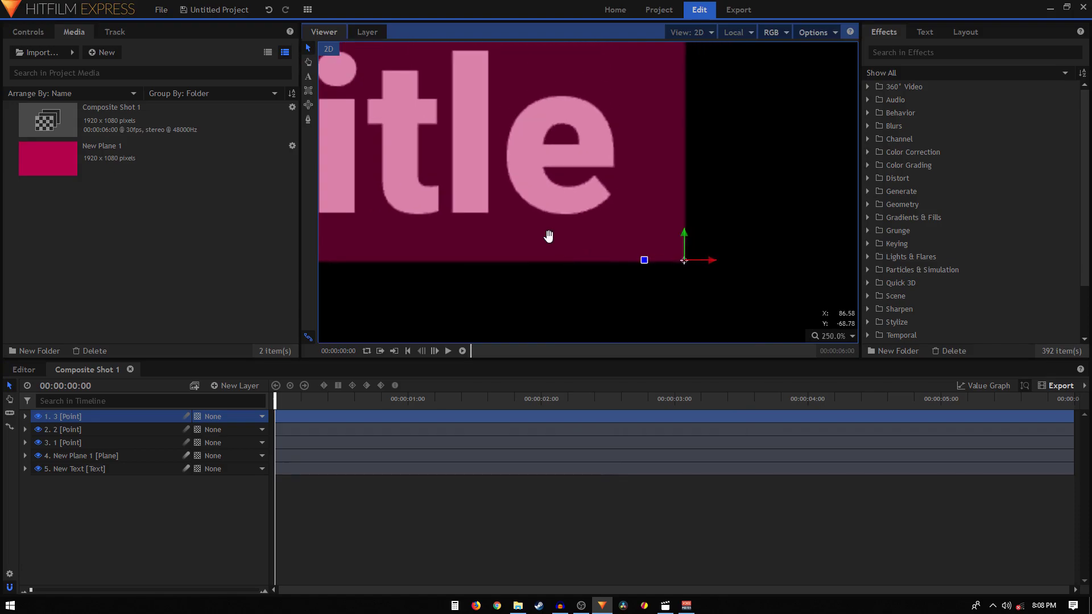
Duplicate point 3 as layer 4 and move it left to the bottom-left corner
{"action": "left_click", "coordinate": [89, 418]}
{"action": "key", "text": "ctrl+d"}
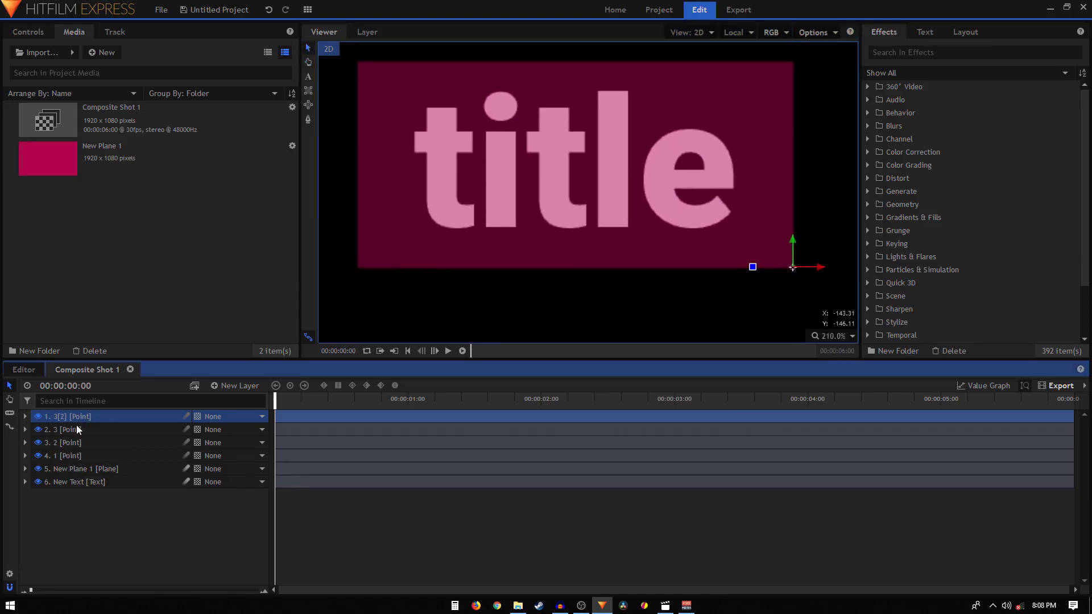
{"action": "key", "text": "F2"}
{"action": "key", "text": "Return"}
{"action": "left_click_drag", "start_coordinate": [820, 269], "coordinate": [372, 274]}
{"action": "scroll", "coordinate": [341, 269], "scroll_direction": "up", "scroll_amount": 3}
{"action": "scroll", "coordinate": [349, 267], "scroll_direction": "up", "scroll_amount": 3}
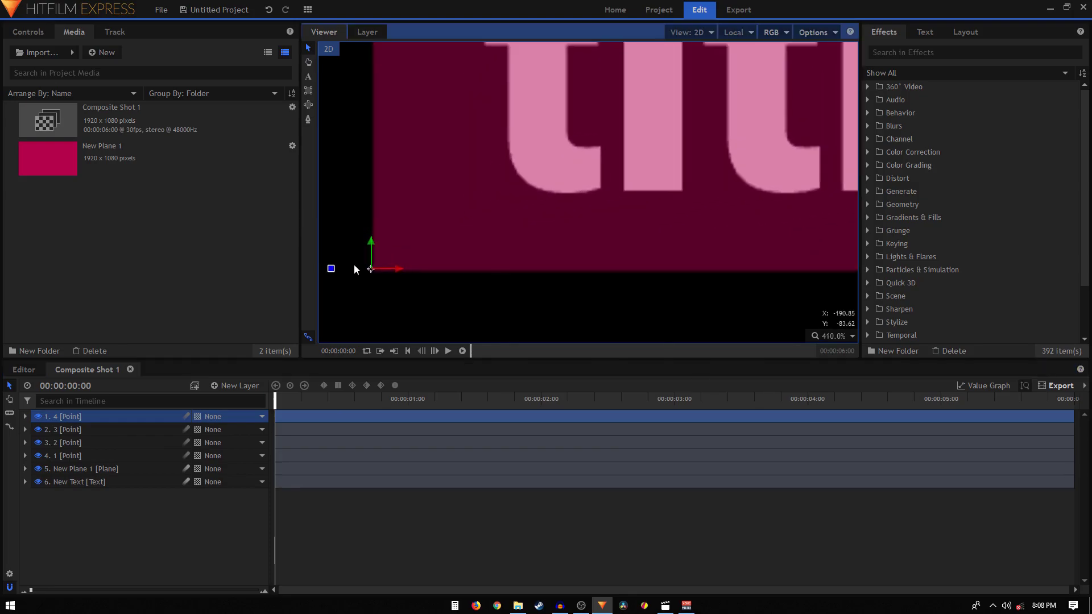
{"action": "left_click_drag", "start_coordinate": [398, 267], "coordinate": [405, 266]}
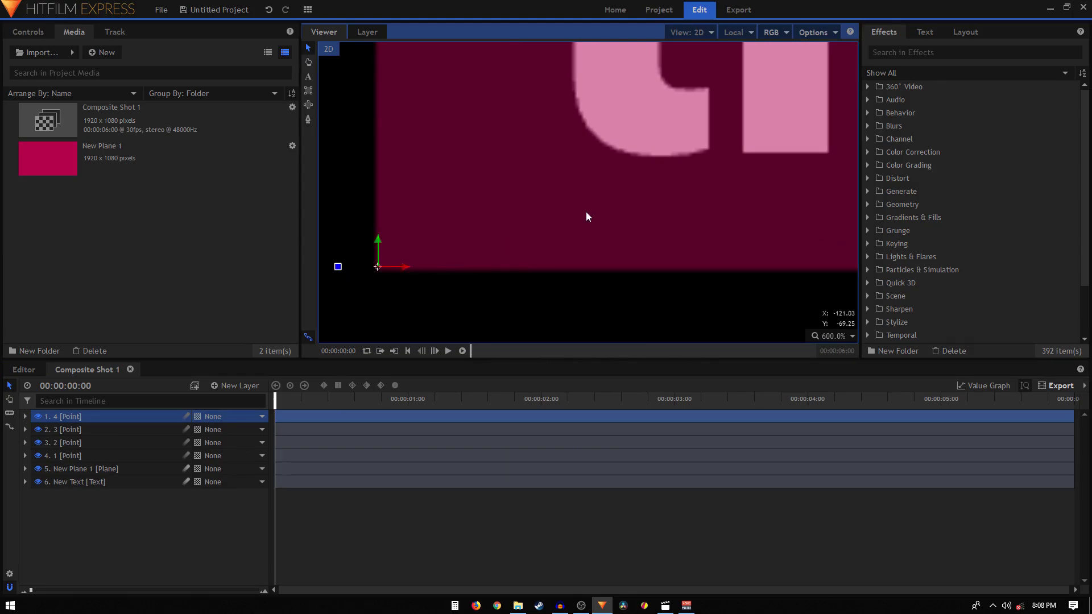
{"action": "scroll", "coordinate": [586, 211], "scroll_direction": "down", "scroll_amount": 3}
{"action": "scroll", "coordinate": [586, 212], "scroll_direction": "down", "scroll_amount": 5}
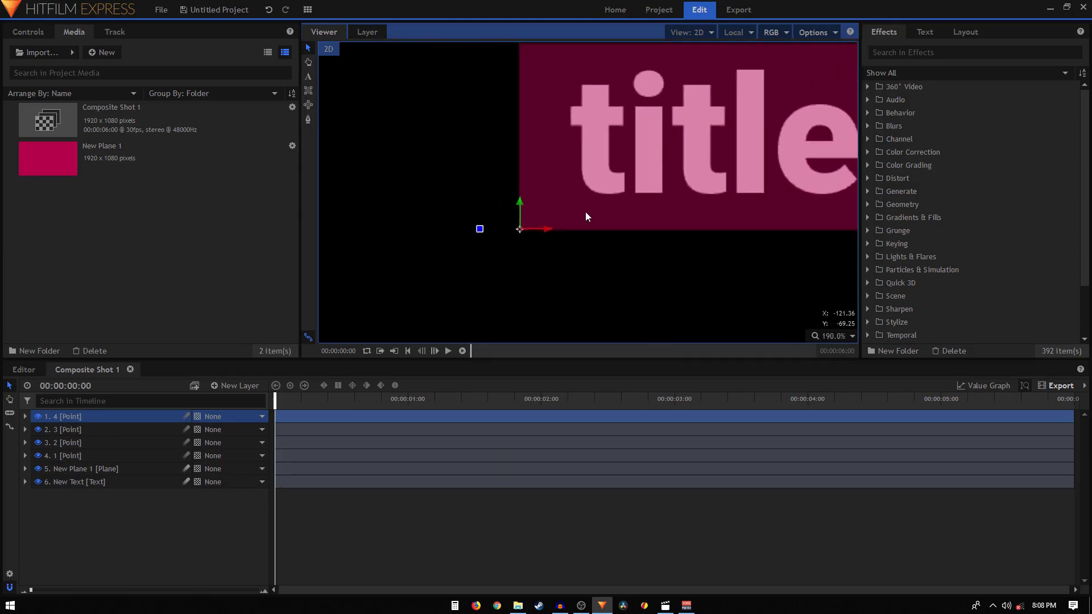
{"action": "key", "text": "h"}
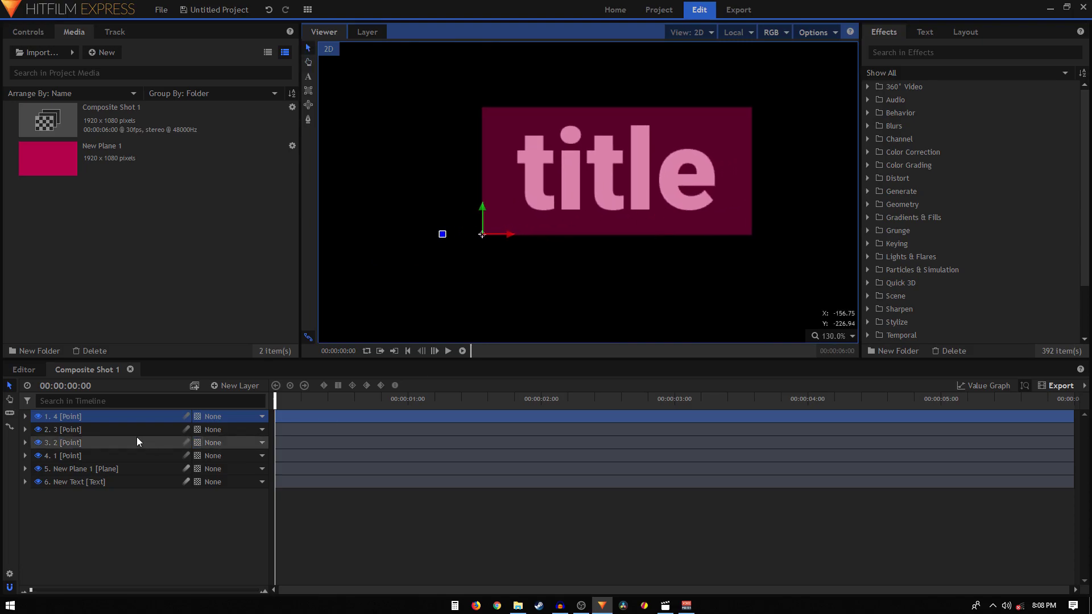
{"action": "left_click", "coordinate": [84, 456], "text": "shift"}
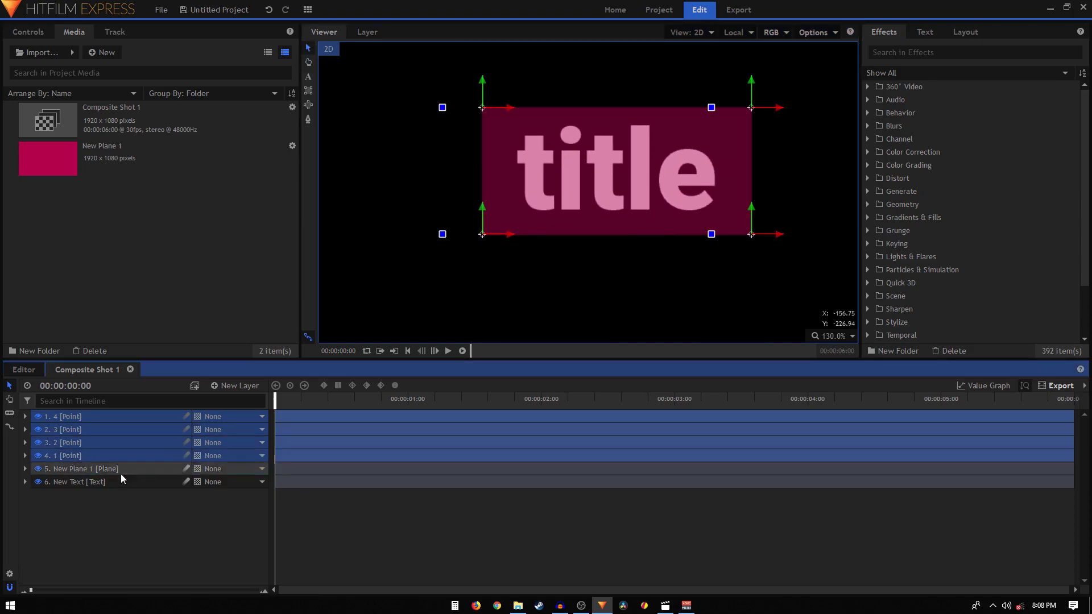
Move New Plane 1 above the point layers and reset its Opacity and Scale to 100%
{"action": "left_click", "coordinate": [79, 469]}
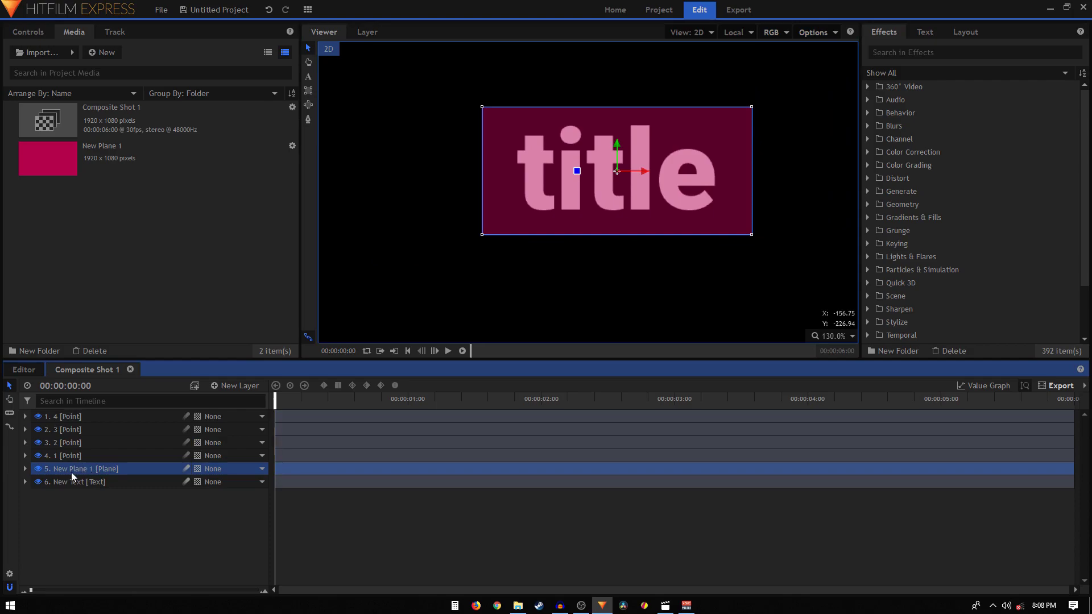
{"action": "left_click_drag", "start_coordinate": [90, 467], "coordinate": [85, 418]}
{"action": "left_click", "coordinate": [26, 416]}
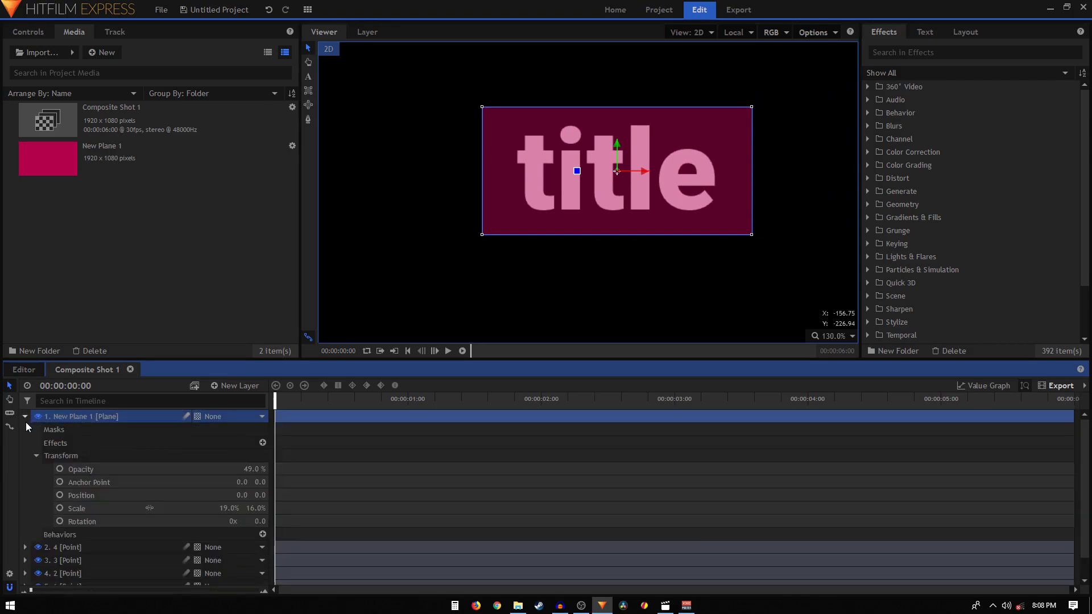
{"action": "right_click", "coordinate": [126, 470]}
{"action": "left_click", "coordinate": [140, 521]}
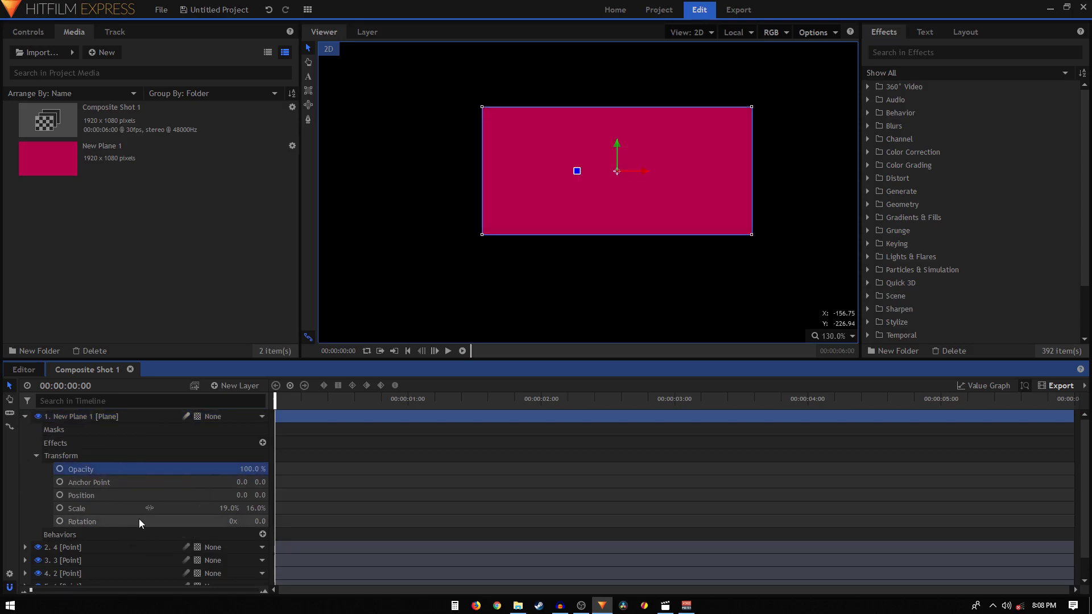
{"action": "right_click", "coordinate": [99, 510]}
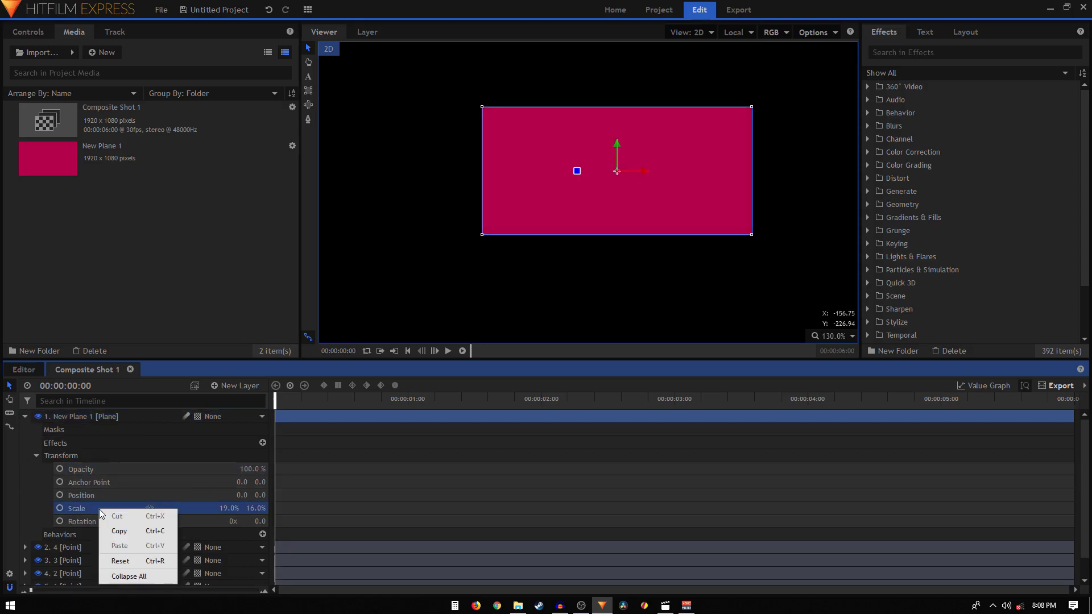
{"action": "left_click", "coordinate": [125, 562]}
{"action": "left_click", "coordinate": [25, 416]}
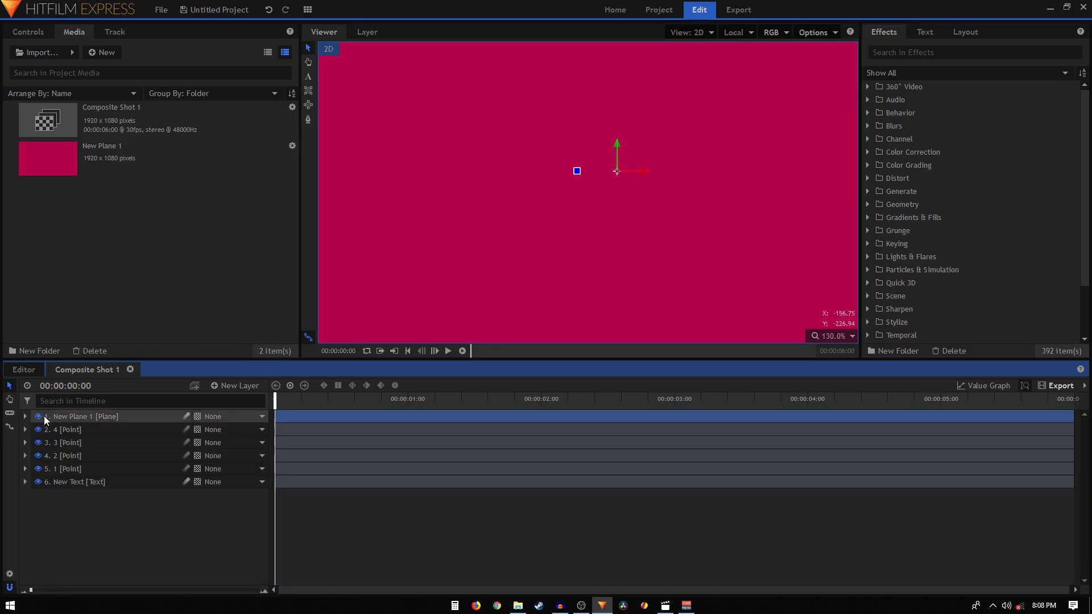
Search Effects for 'light' and drop Lightsword (2-Point Auto) onto New Plane 1
{"action": "left_click", "coordinate": [876, 52]}
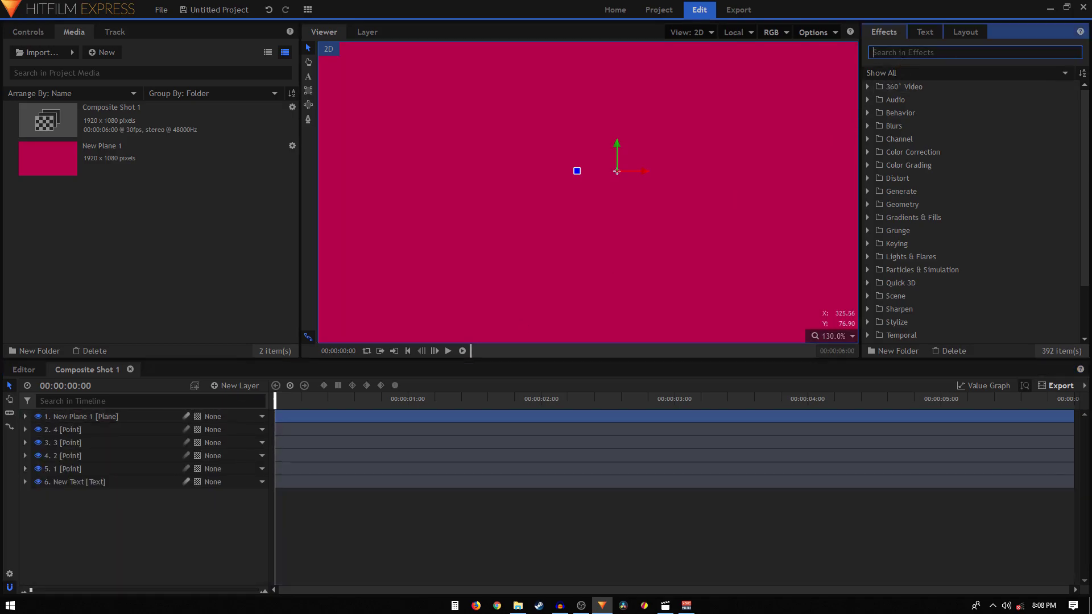
{"action": "type", "text": "ligh"}
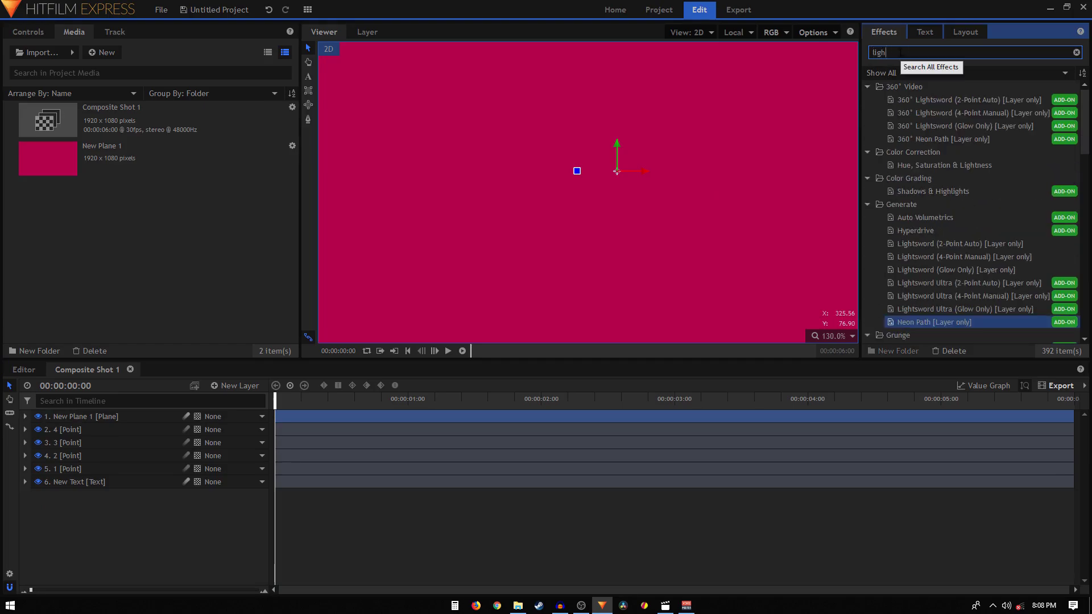
{"action": "type", "text": "t"}
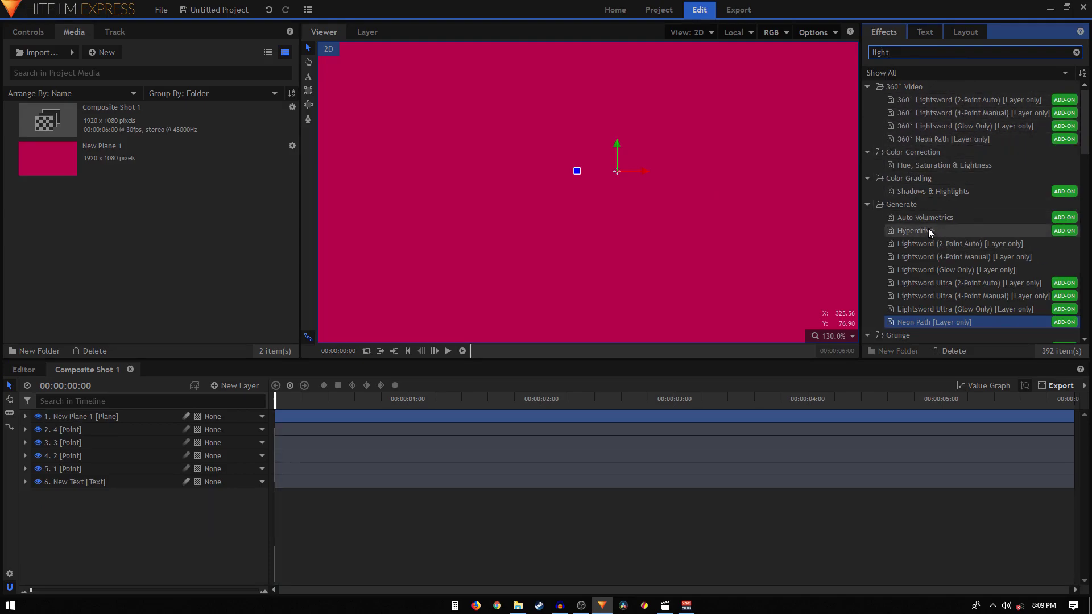
{"action": "left_click", "coordinate": [891, 206]}
{"action": "left_click", "coordinate": [932, 244]}
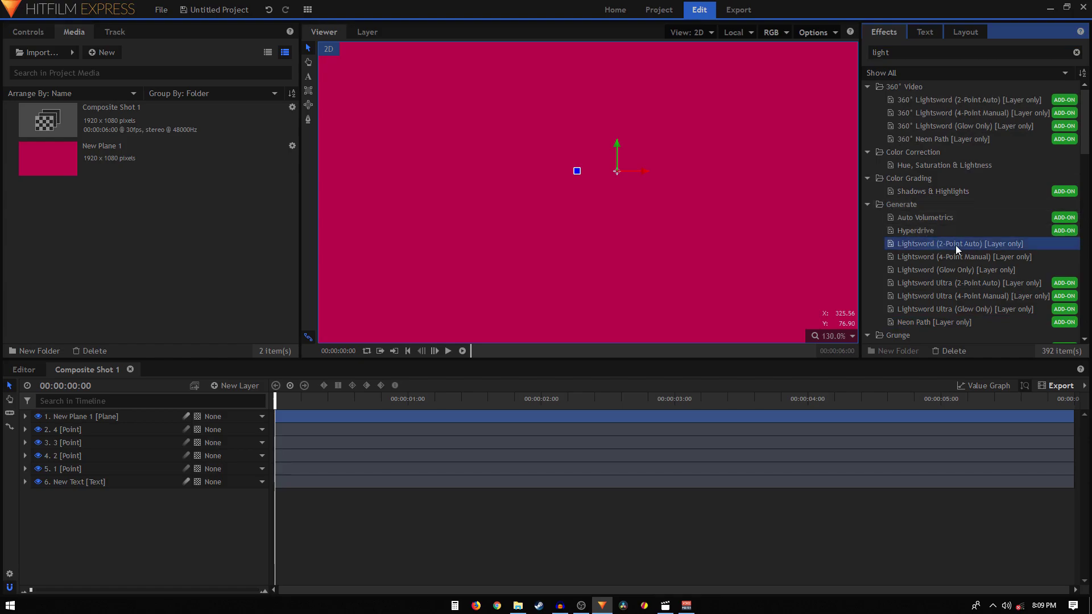
{"action": "left_click_drag", "start_coordinate": [950, 245], "coordinate": [73, 422]}
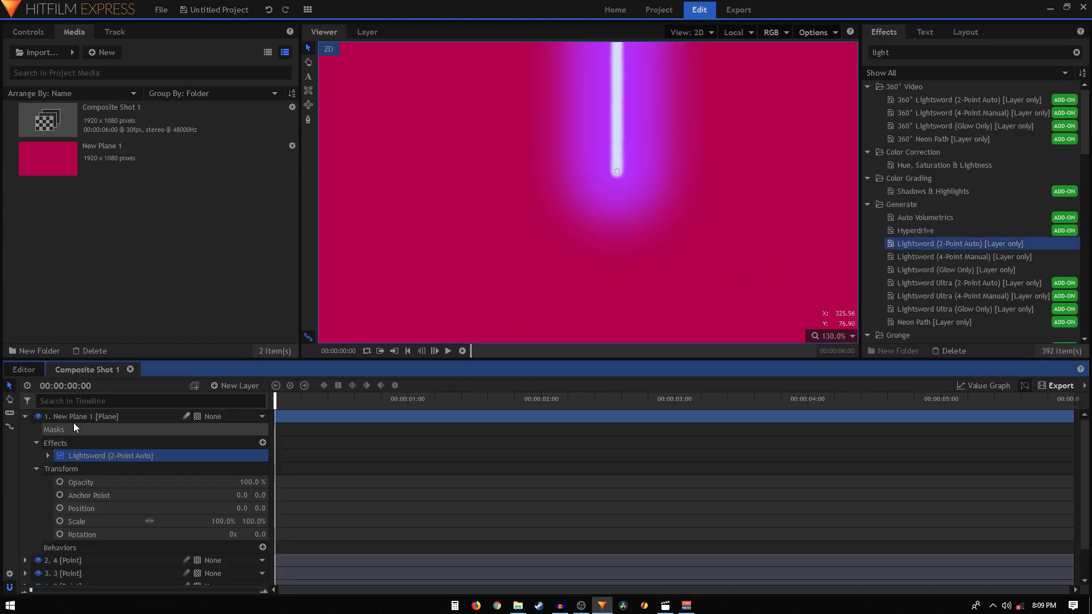
Set the Lightsword blend mode to None and Distortion to 0
{"action": "left_click", "coordinate": [47, 455]}
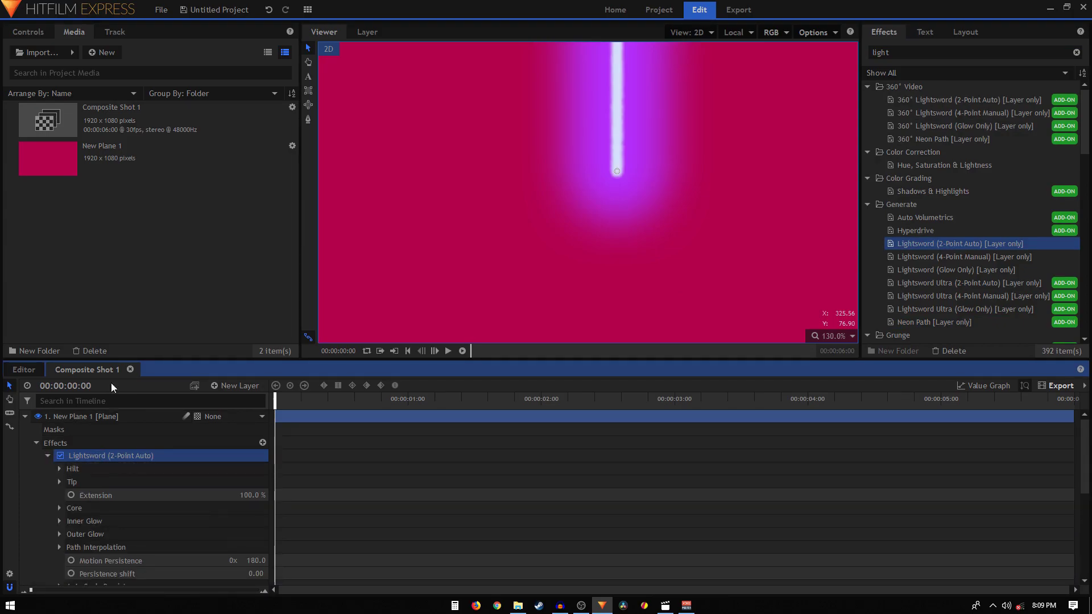
{"action": "left_click", "coordinate": [35, 32]}
{"action": "left_click", "coordinate": [20, 133]}
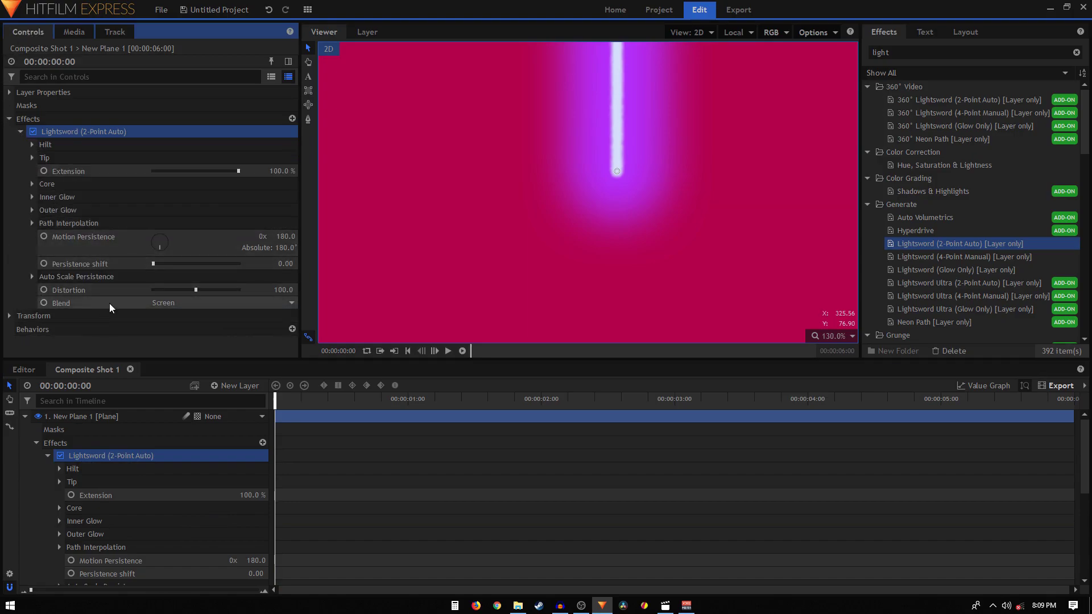
{"action": "left_click", "coordinate": [177, 308]}
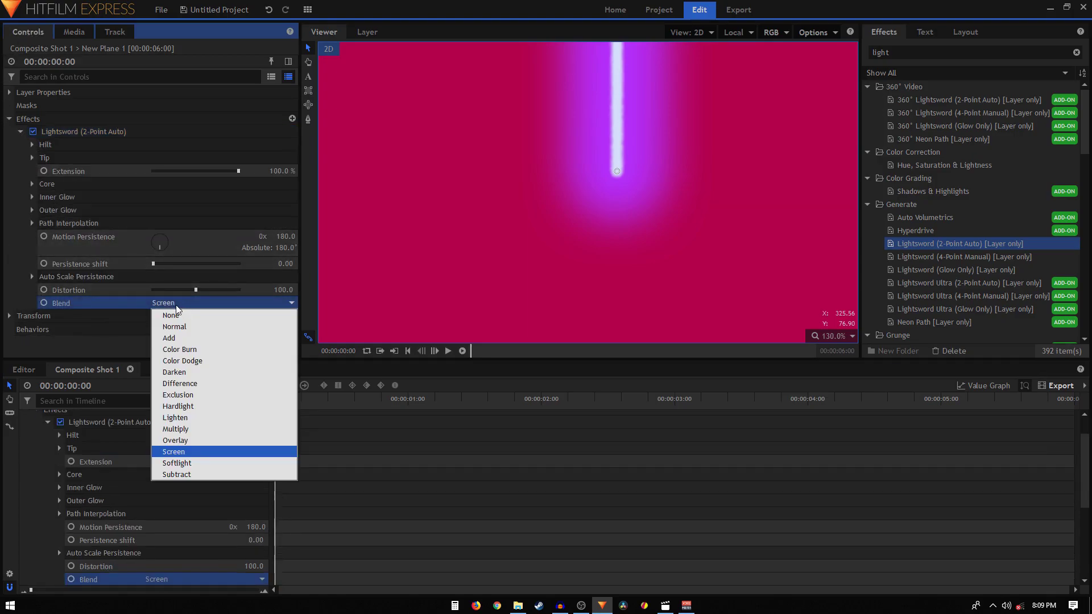
{"action": "left_click", "coordinate": [179, 316]}
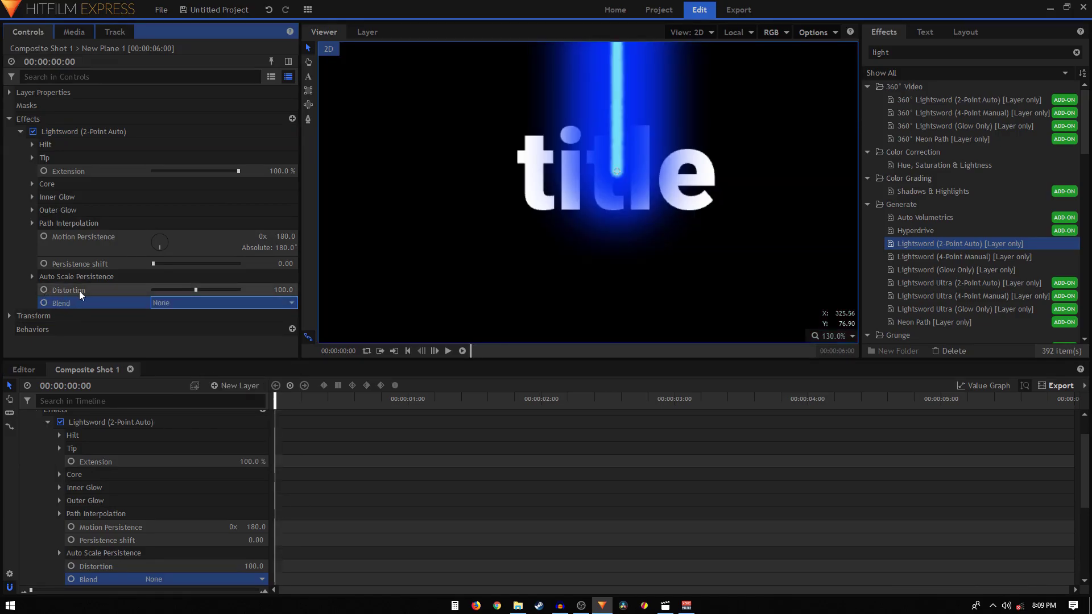
{"action": "left_click_drag", "start_coordinate": [195, 290], "coordinate": [112, 292]}
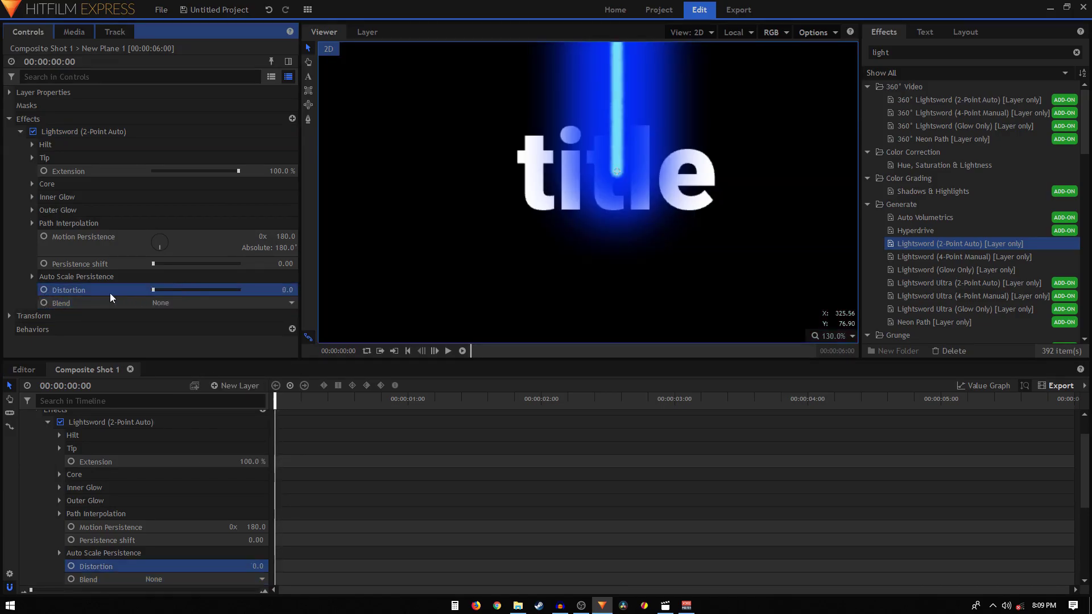
Set the Inner Glow width to 0 px and its stability to 100
{"action": "left_click", "coordinate": [32, 210]}
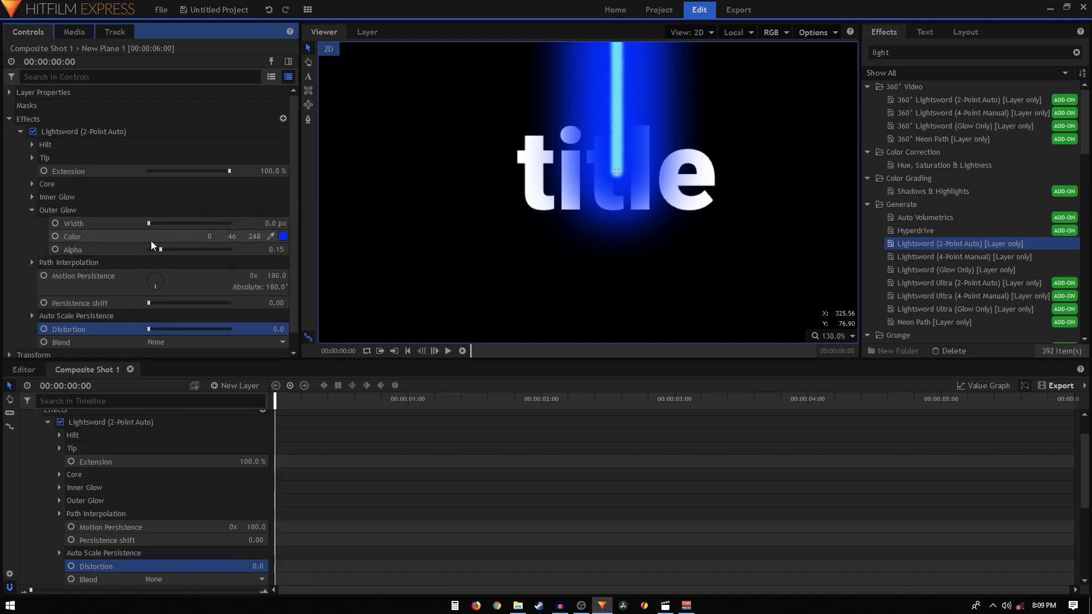
{"action": "left_click", "coordinate": [32, 210]}
{"action": "left_click", "coordinate": [32, 197]}
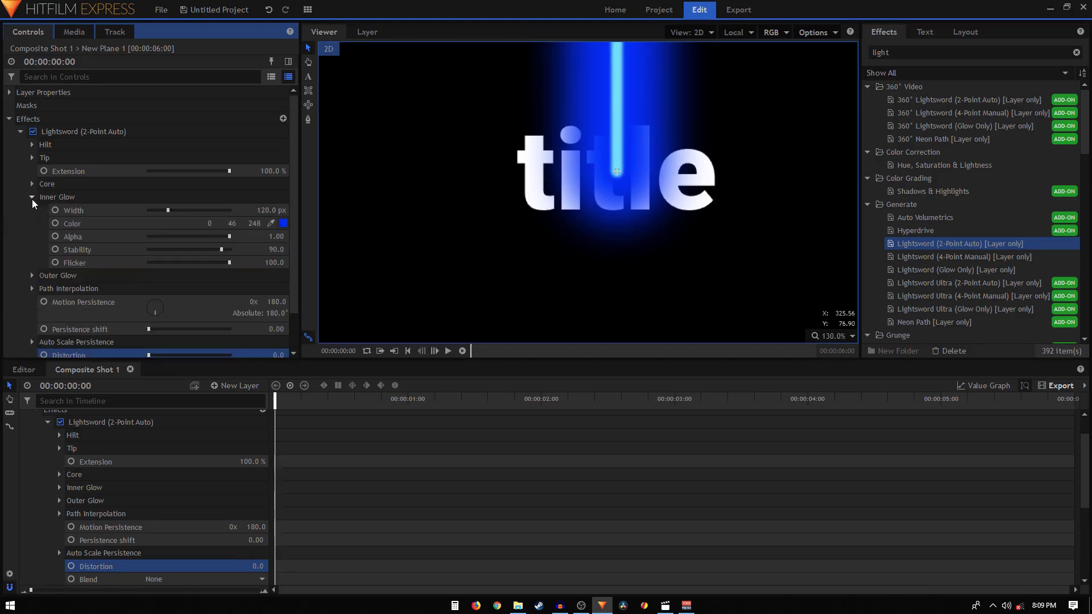
{"action": "left_click_drag", "start_coordinate": [163, 214], "coordinate": [98, 215]}
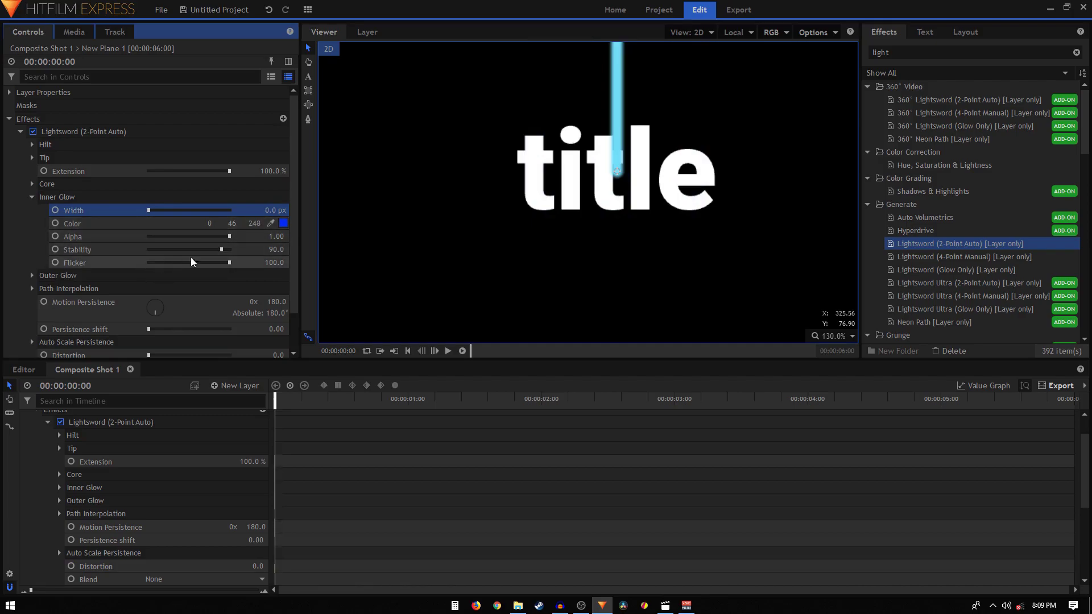
{"action": "left_click_drag", "start_coordinate": [221, 254], "coordinate": [247, 255]}
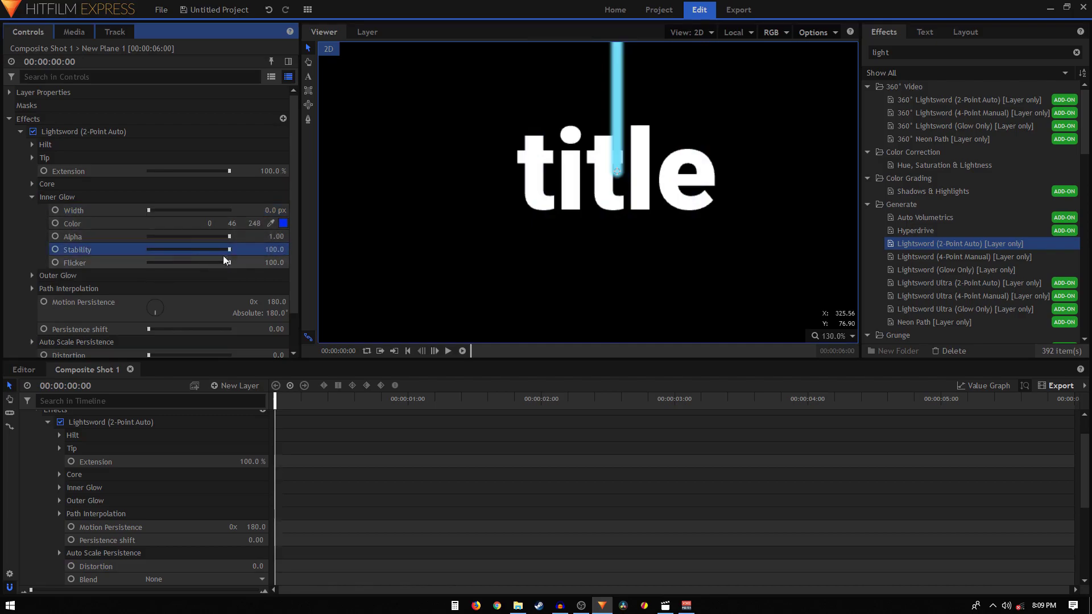
{"action": "left_click", "coordinate": [32, 197]}
{"action": "left_click", "coordinate": [32, 185]}
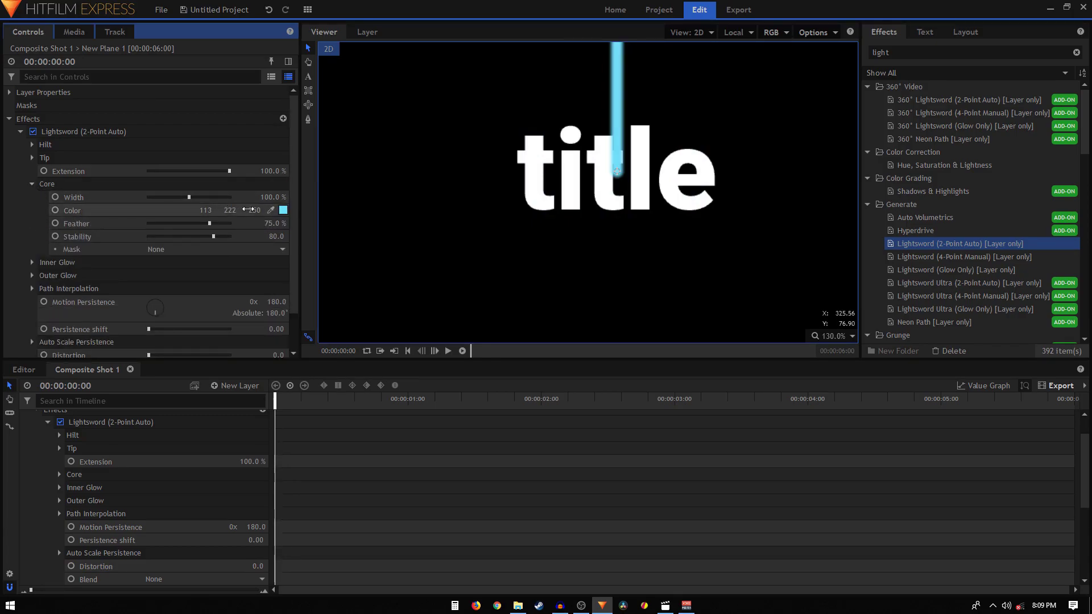
Give the Lightsword core colour 250, 183, 25, 0% feather and stability 100
{"action": "left_click", "coordinate": [283, 210]}
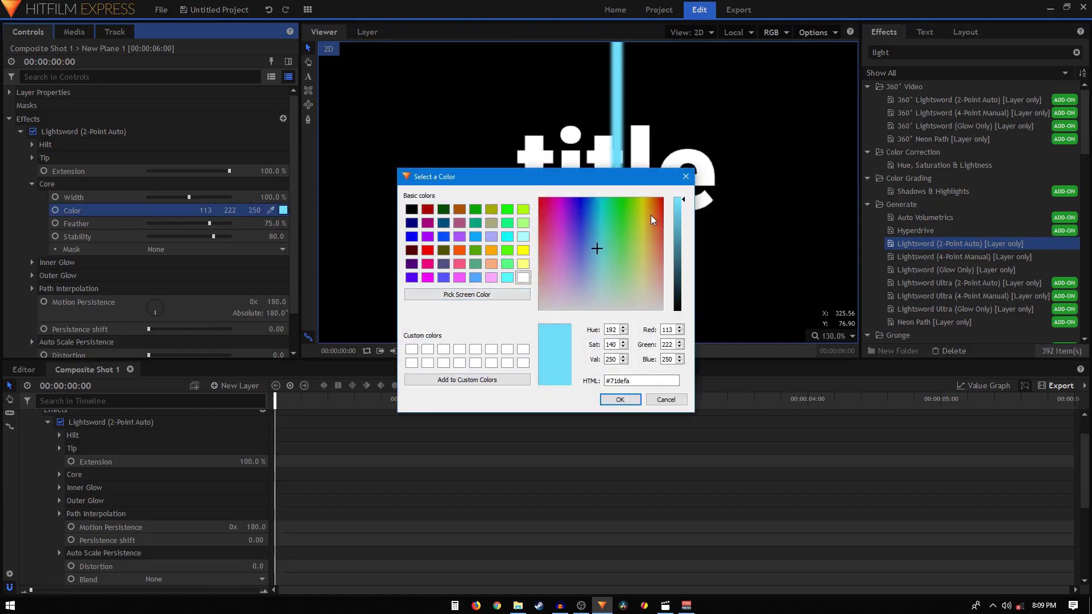
{"action": "left_click_drag", "start_coordinate": [652, 216], "coordinate": [649, 210]}
{"action": "left_click", "coordinate": [620, 400]}
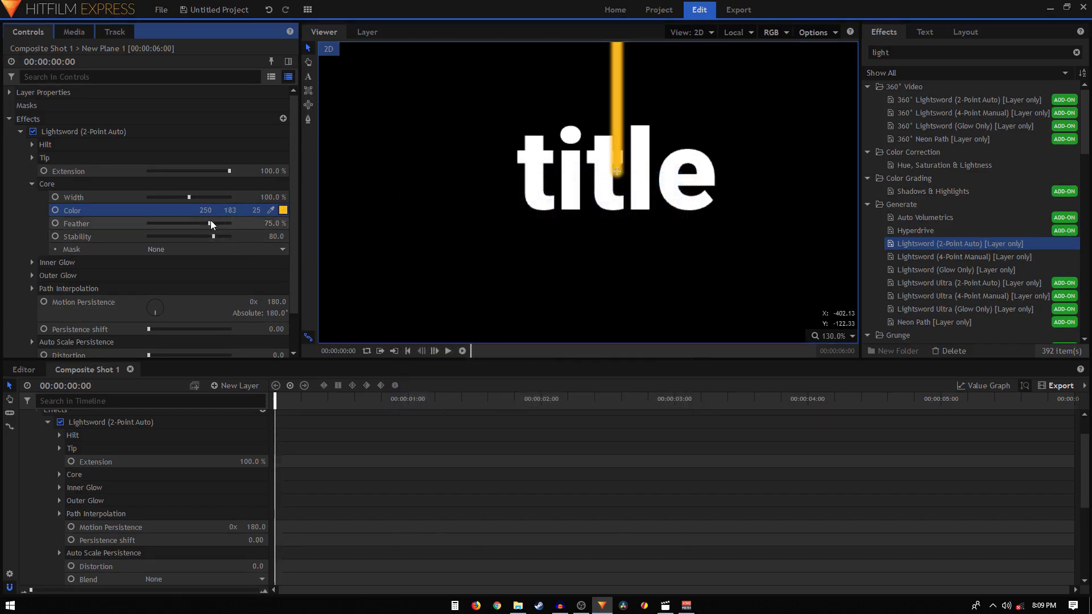
{"action": "left_click_drag", "start_coordinate": [210, 224], "coordinate": [98, 228]}
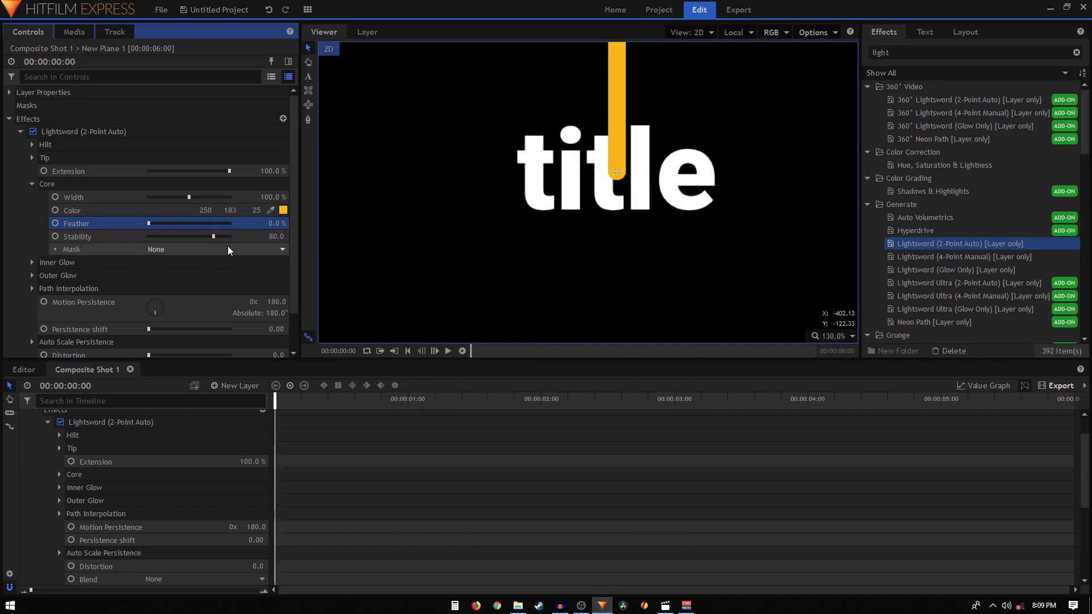
{"action": "left_click_drag", "start_coordinate": [214, 236], "coordinate": [306, 243]}
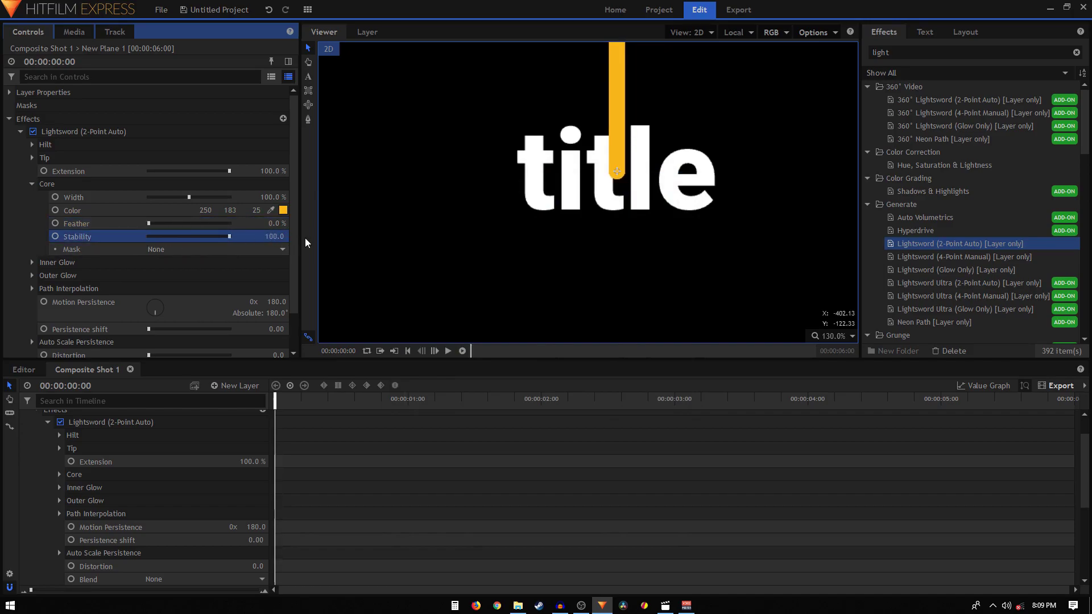
{"action": "left_click", "coordinate": [280, 417]}
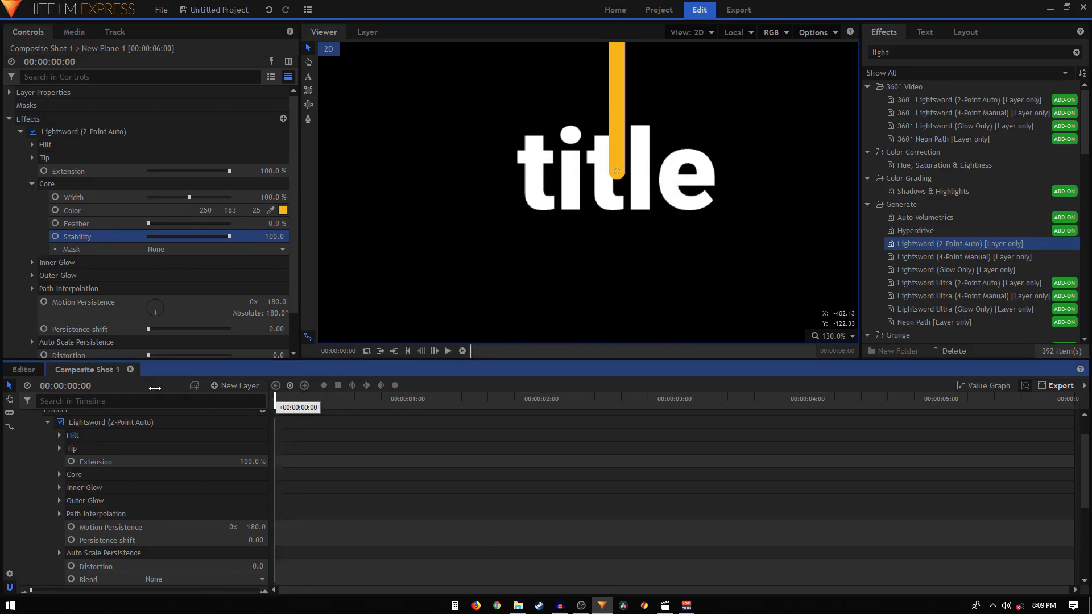
{"action": "left_click", "coordinate": [31, 184]}
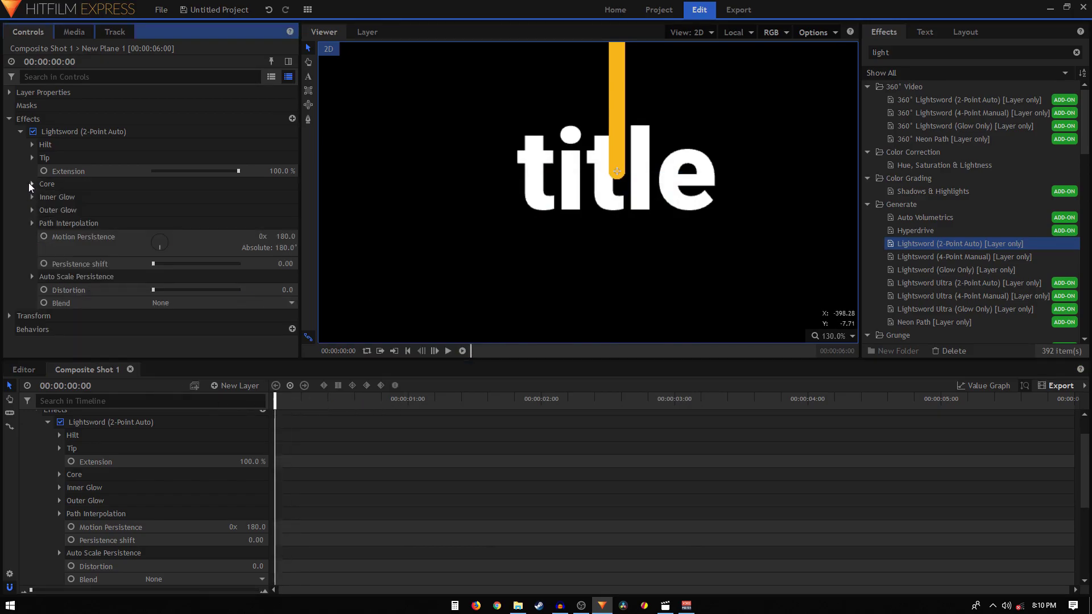
Attach the Lightsword hilt to point layer 1
{"action": "left_click", "coordinate": [32, 145]}
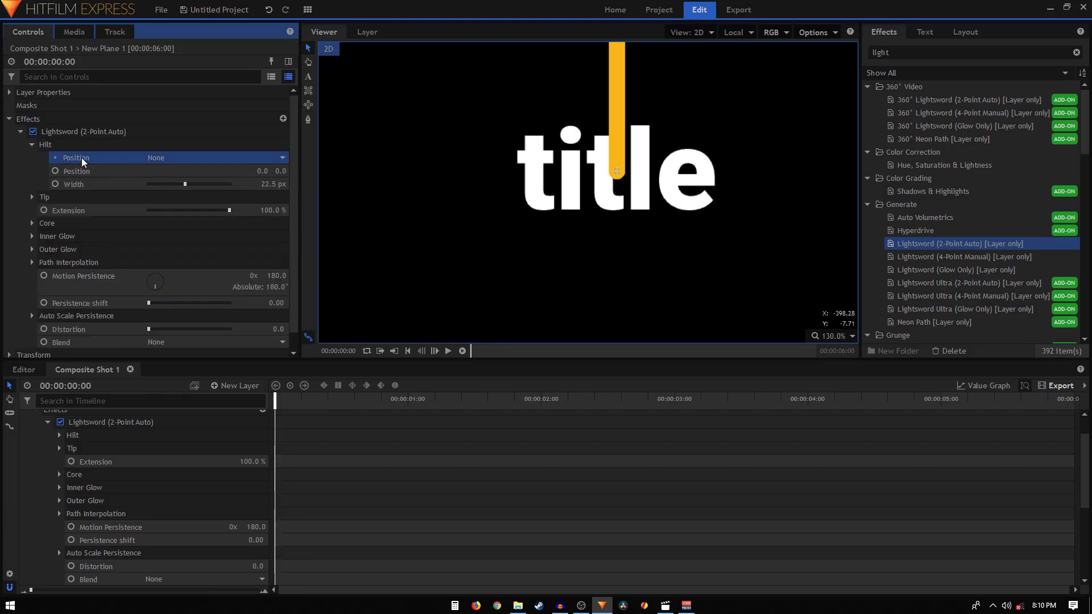
{"action": "left_click", "coordinate": [245, 159]}
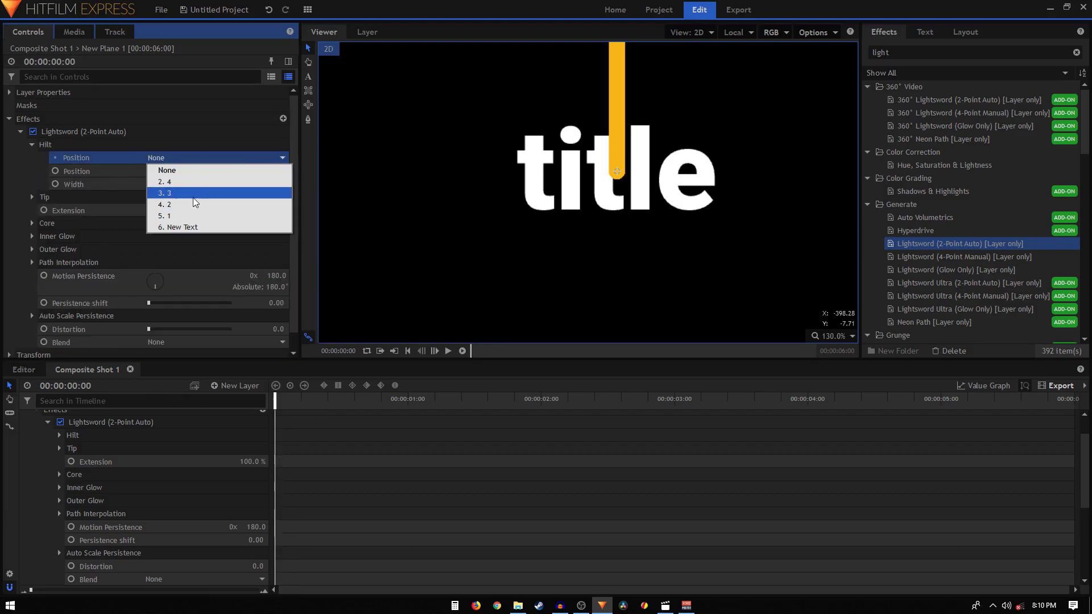
{"action": "left_click", "coordinate": [180, 217]}
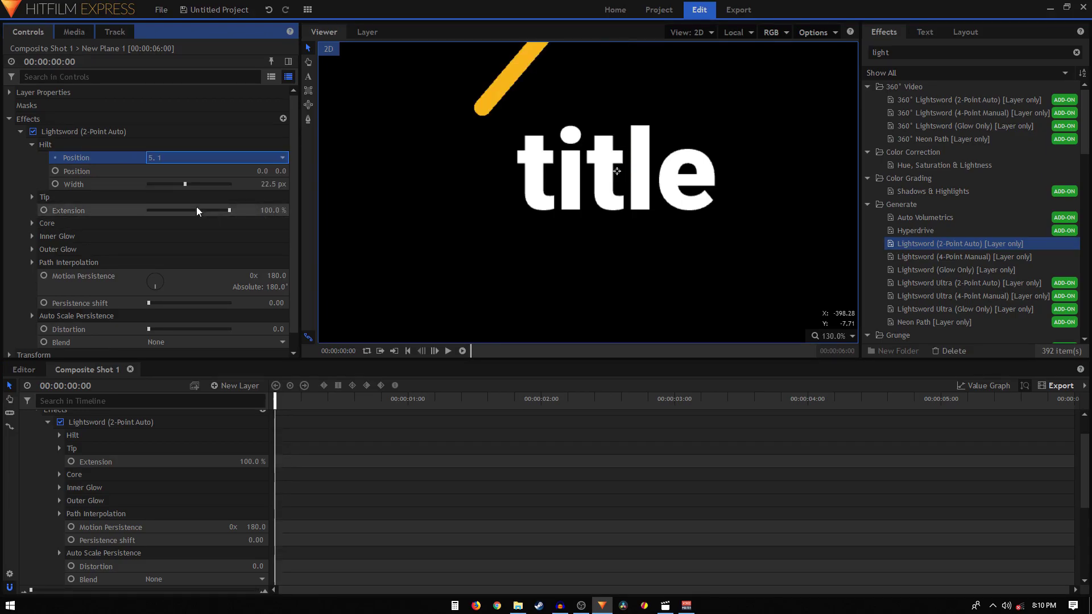
{"action": "scroll", "coordinate": [529, 131], "scroll_direction": "down", "scroll_amount": 2}
{"action": "left_click", "coordinate": [529, 131]}
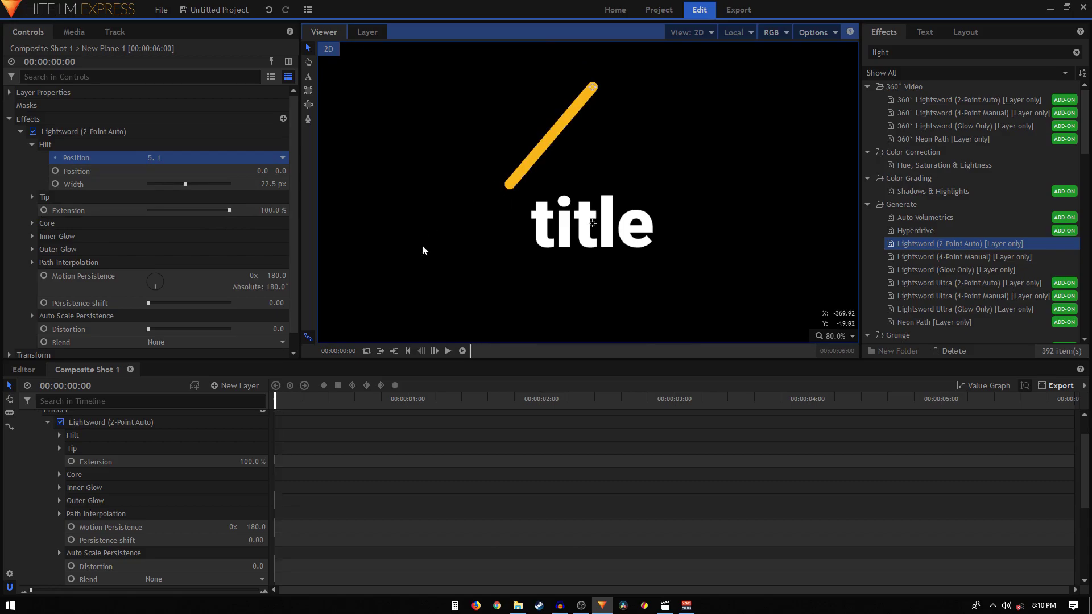
{"action": "scroll", "coordinate": [46, 484], "scroll_direction": "up", "scroll_amount": 2}
{"action": "left_click", "coordinate": [25, 417]}
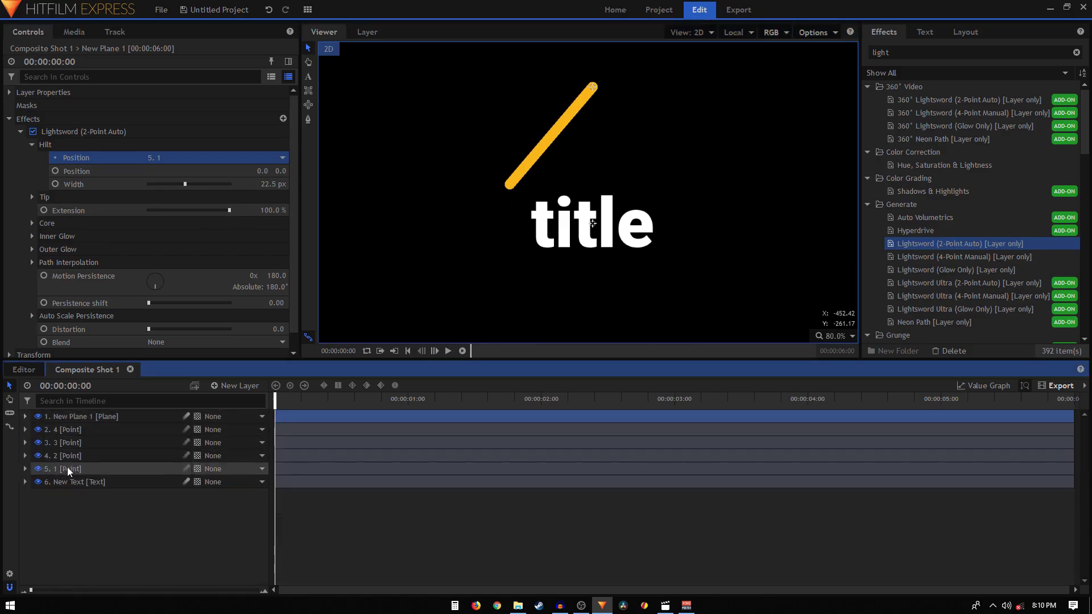
{"action": "left_click", "coordinate": [135, 468]}
{"action": "left_click", "coordinate": [134, 416]}
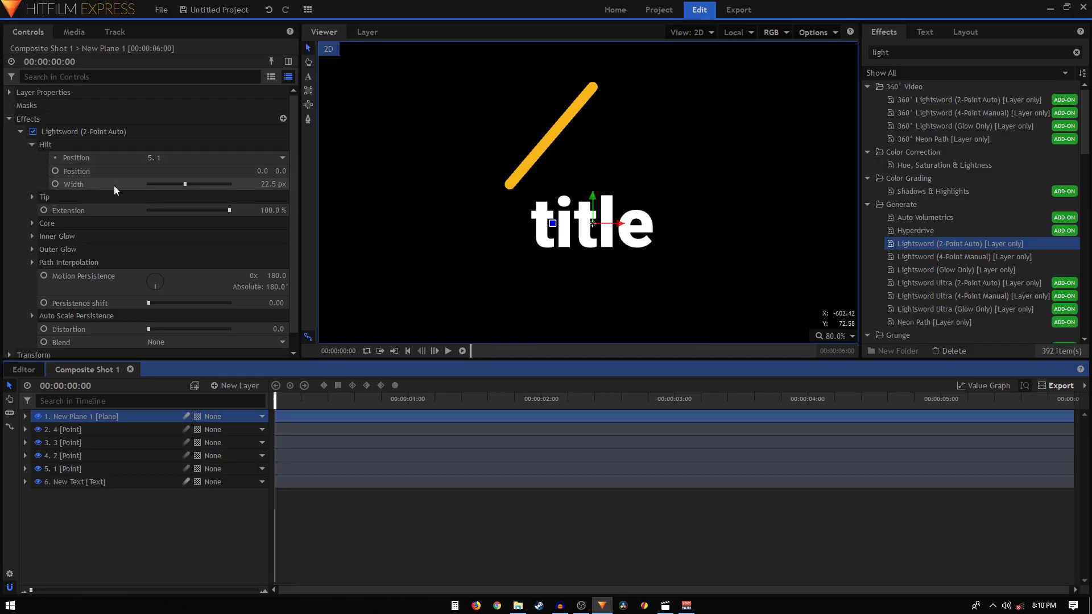
Attach the Lightsword tip to point layer 2 with a vertical offset of 0
{"action": "left_click", "coordinate": [31, 197]}
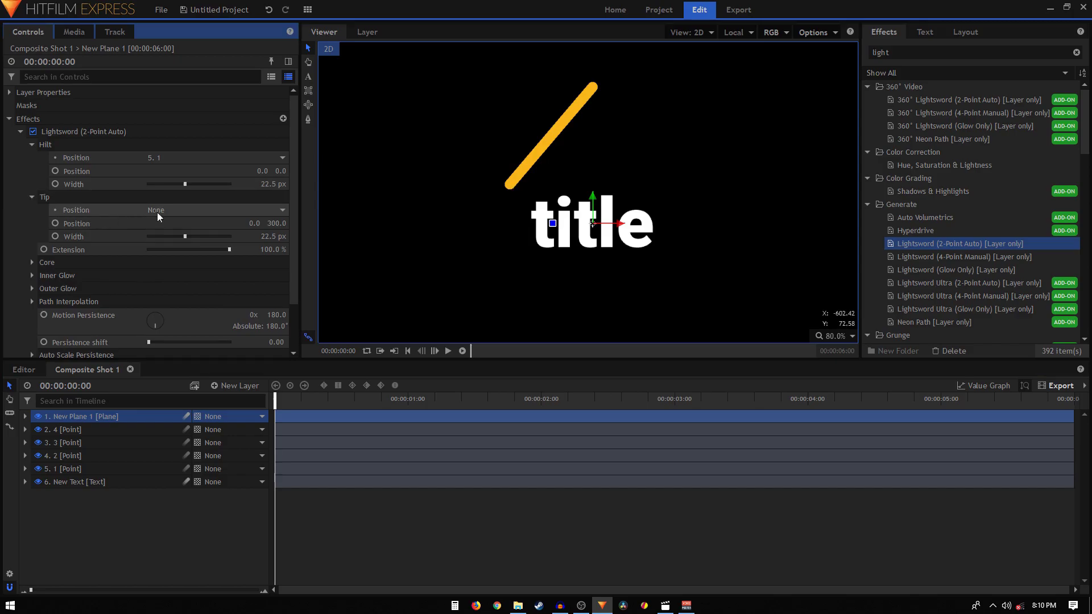
{"action": "left_click", "coordinate": [202, 210]}
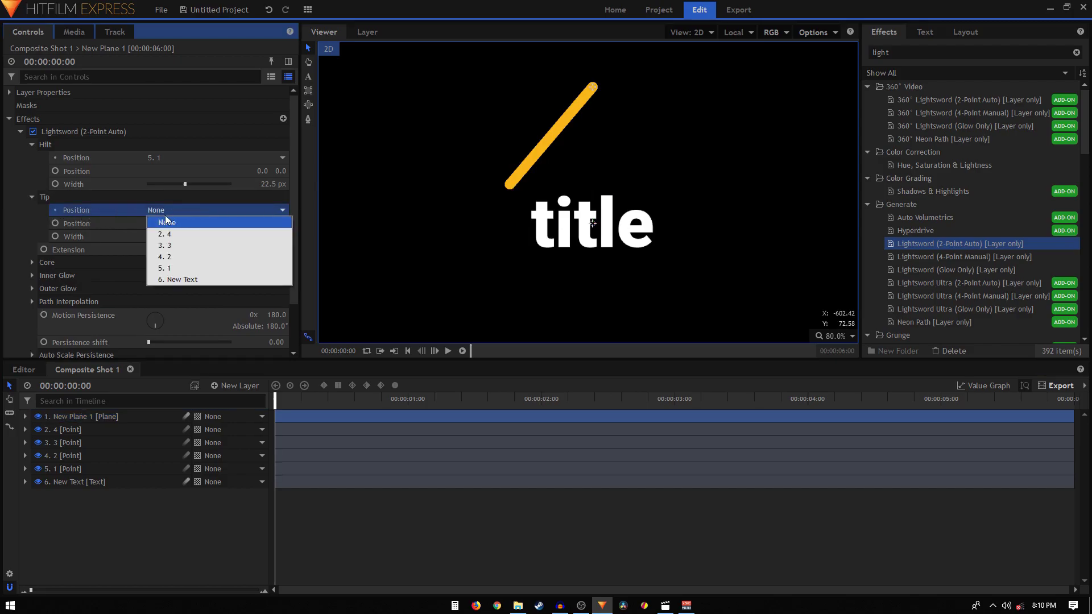
{"action": "left_click", "coordinate": [172, 257]}
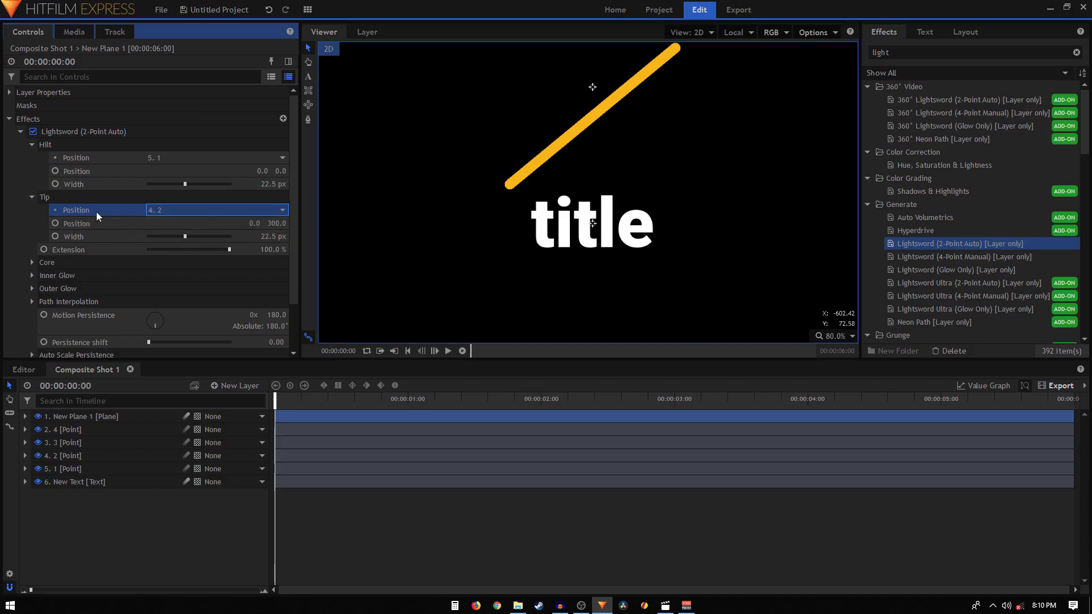
{"action": "left_click", "coordinate": [284, 224]}
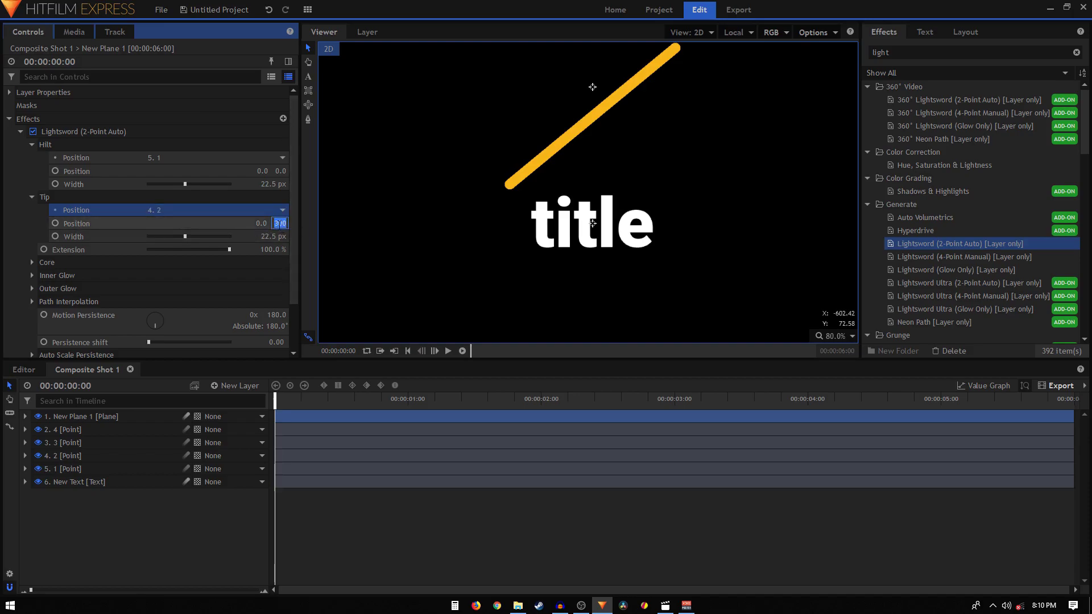
{"action": "type", "text": "0"}
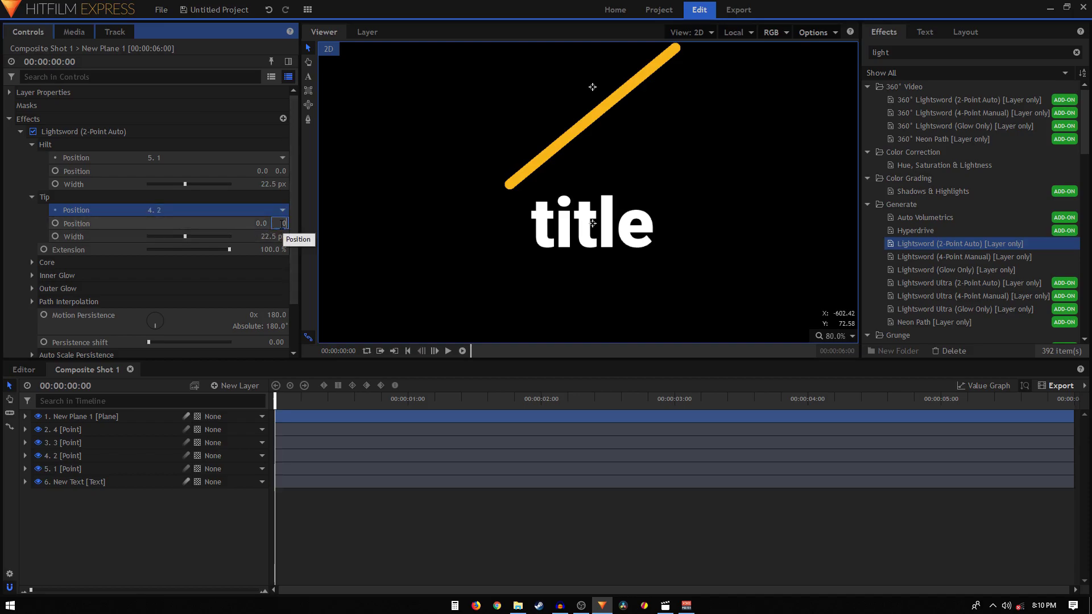
{"action": "key", "text": "Return"}
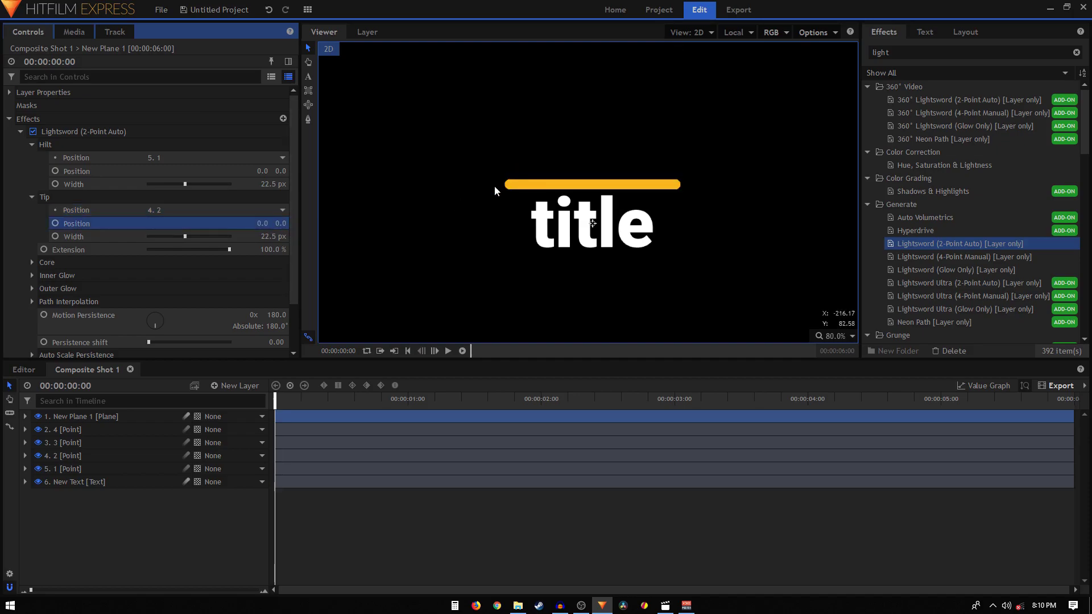
{"action": "left_click", "coordinate": [115, 457]}
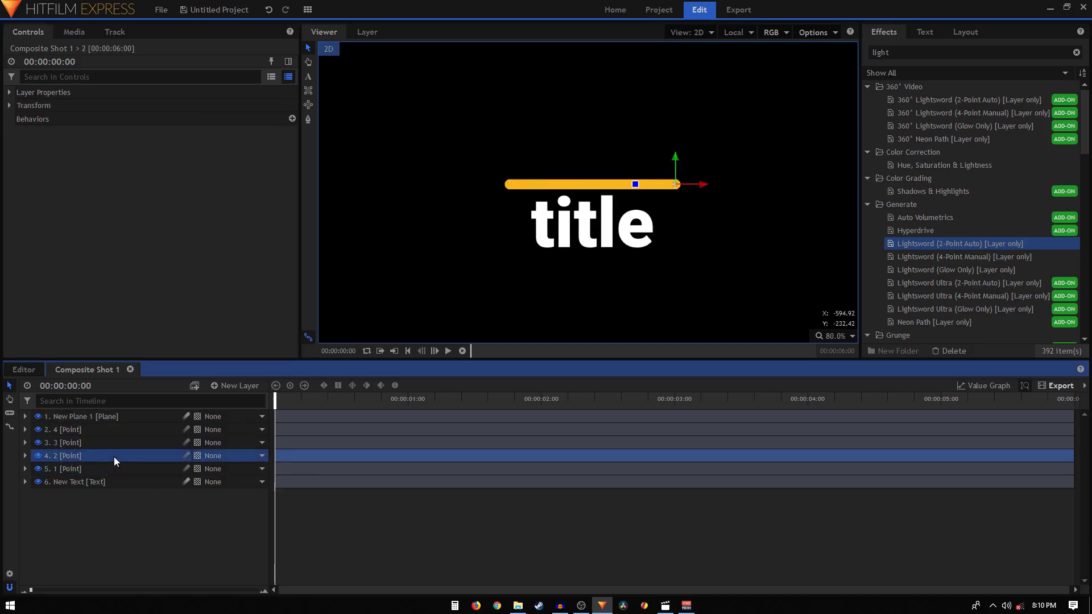
{"action": "left_click", "coordinate": [83, 416]}
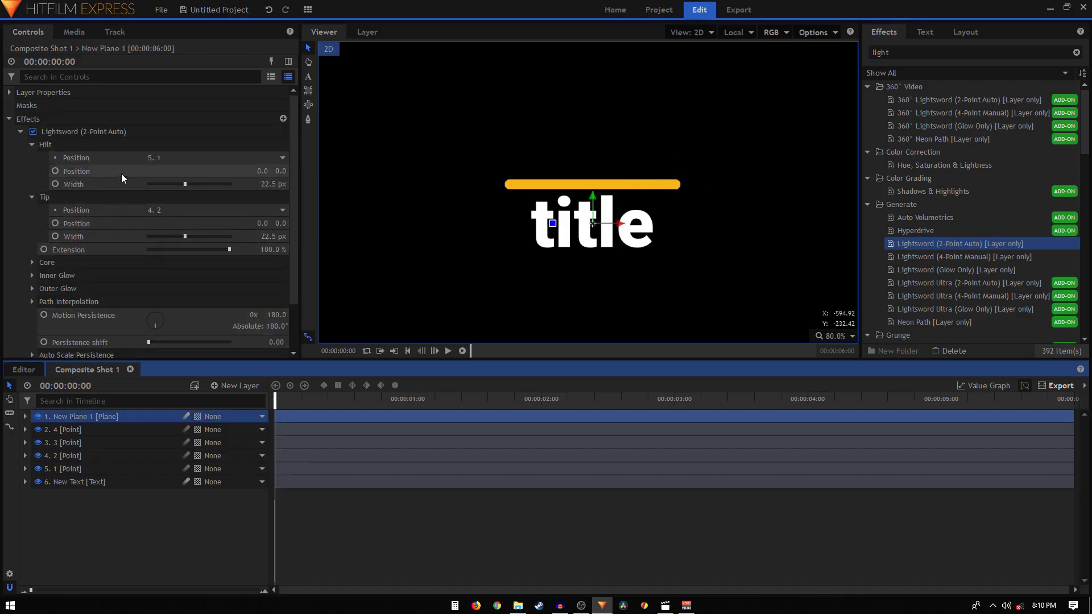
{"action": "left_click", "coordinate": [32, 263]}
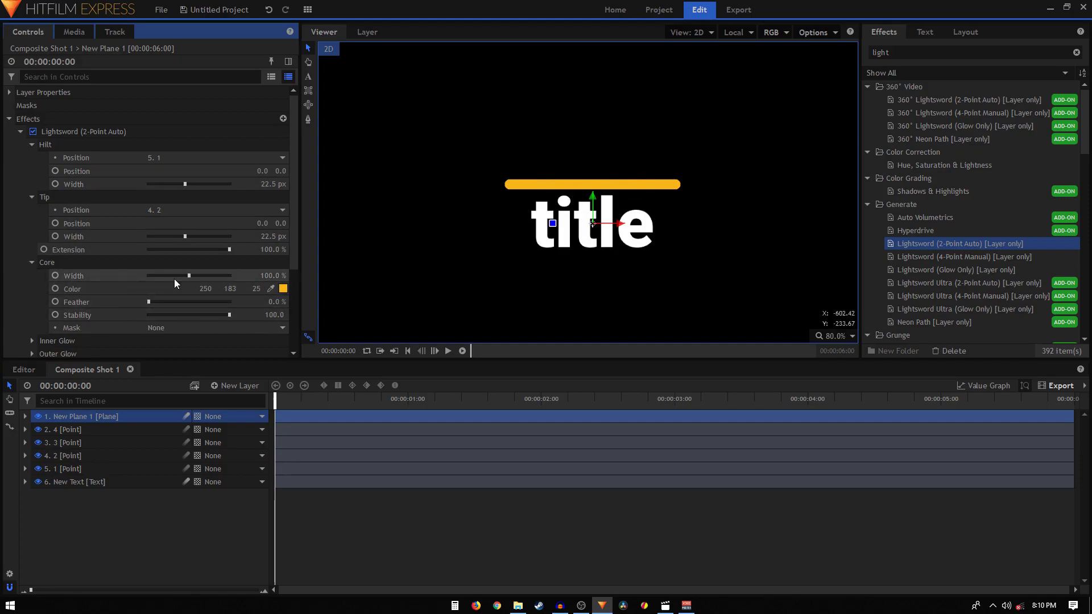
{"action": "mouse_move", "coordinate": [190, 275]}
{"action": "left_mouse_down"}
{"action": "mouse_move", "coordinate": [157, 277]}
{"action": "mouse_move", "coordinate": [174, 277]}
{"action": "left_mouse_up"}
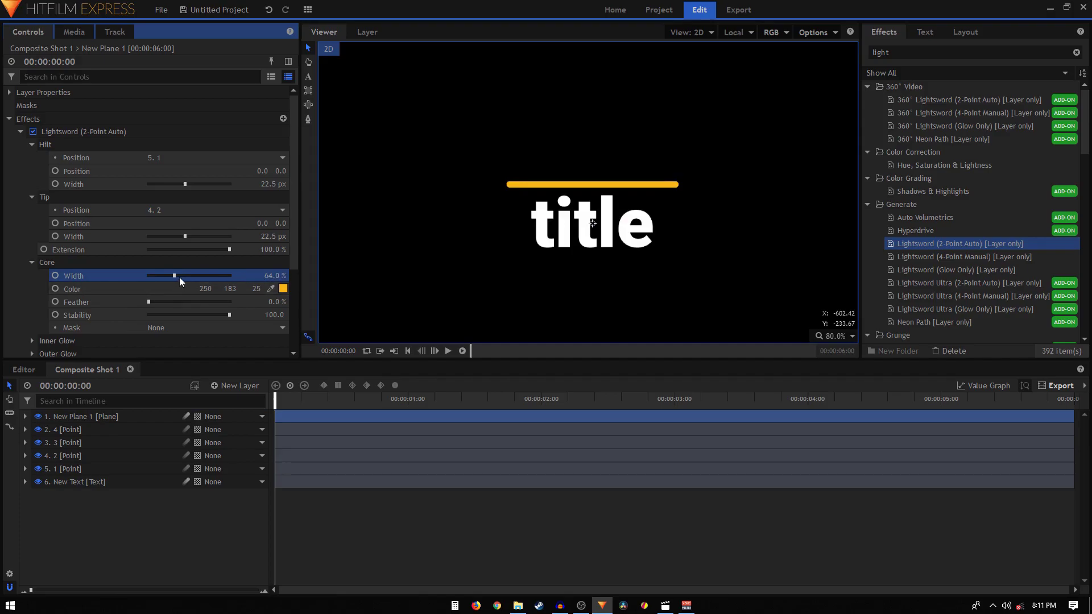
{"action": "left_click_drag", "start_coordinate": [175, 277], "coordinate": [182, 278]}
{"action": "right_click", "coordinate": [106, 280]}
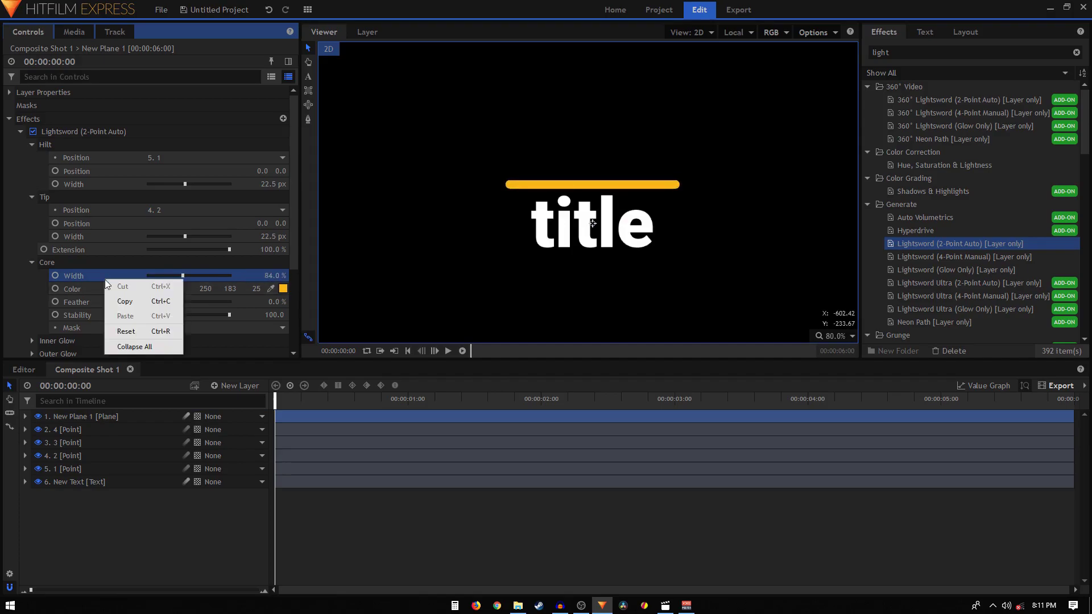
{"action": "left_click", "coordinate": [133, 332]}
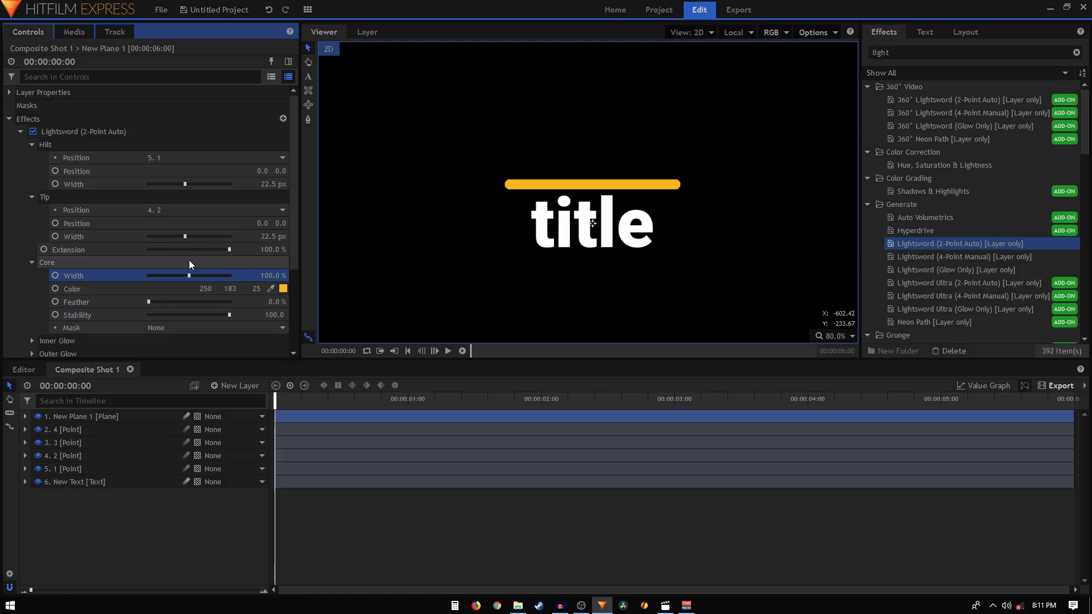
{"action": "left_click", "coordinate": [20, 131]}
{"action": "left_click", "coordinate": [90, 419]}
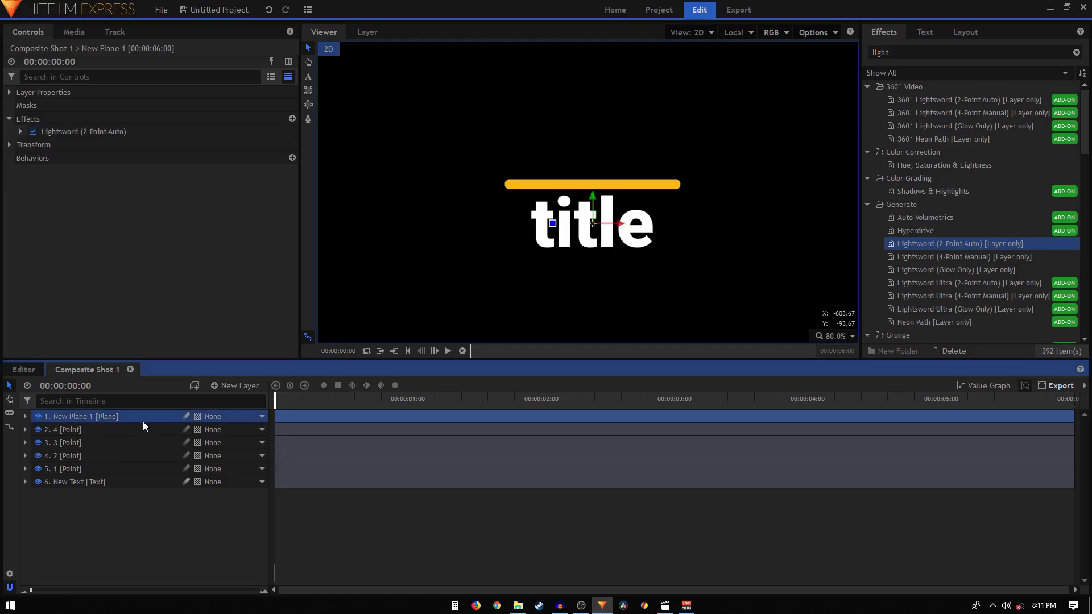
Keyframe Lightsword Extension from 0% at frame 0 to 100% at frame 20
{"action": "left_click", "coordinate": [20, 132]}
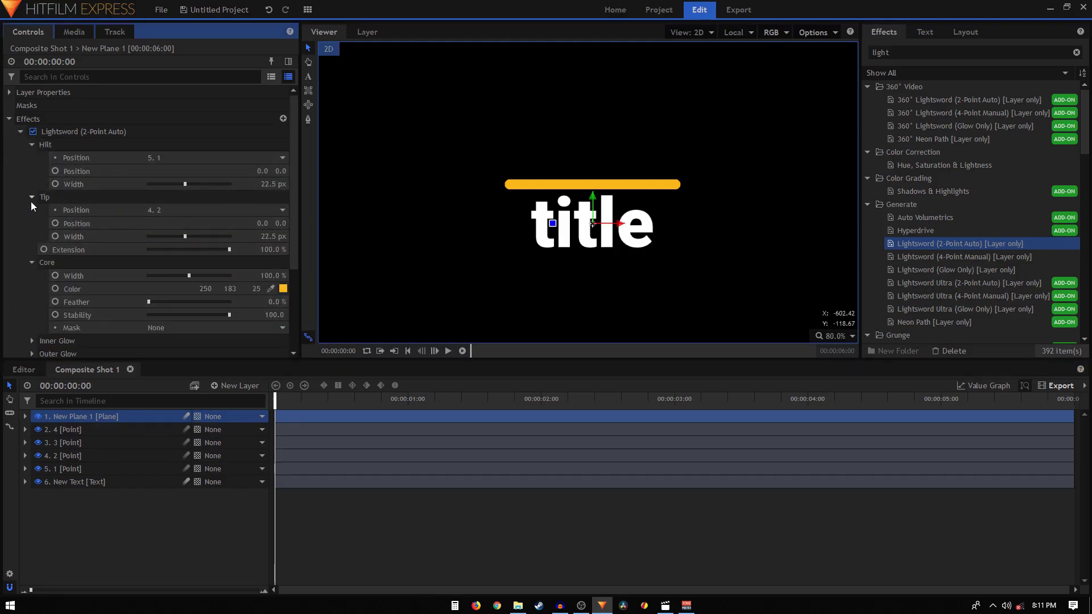
{"action": "left_click", "coordinate": [31, 145]}
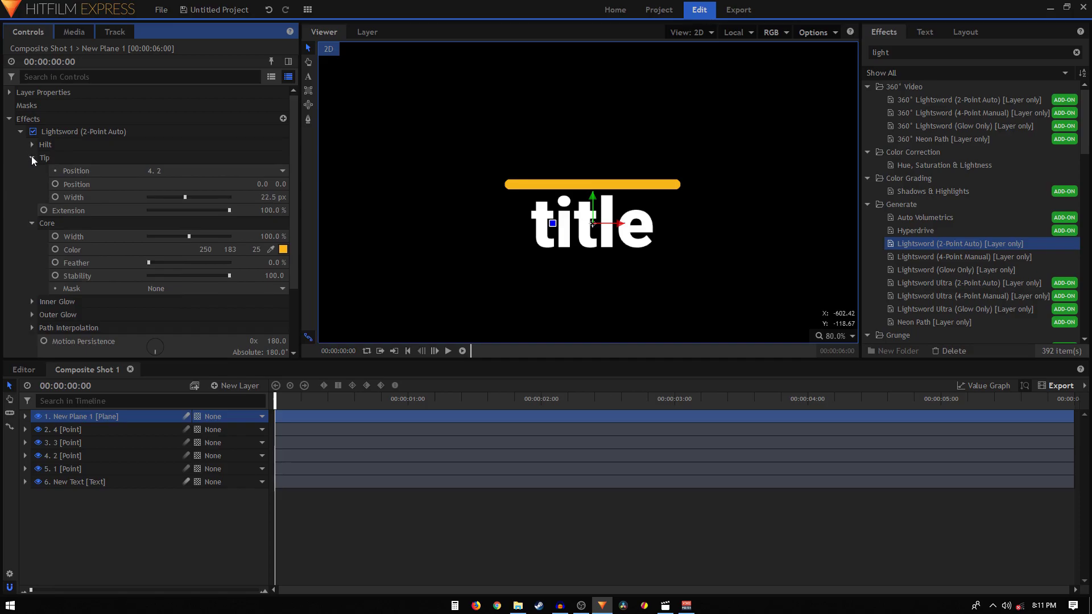
{"action": "left_click", "coordinate": [32, 157]}
{"action": "left_click", "coordinate": [91, 171]}
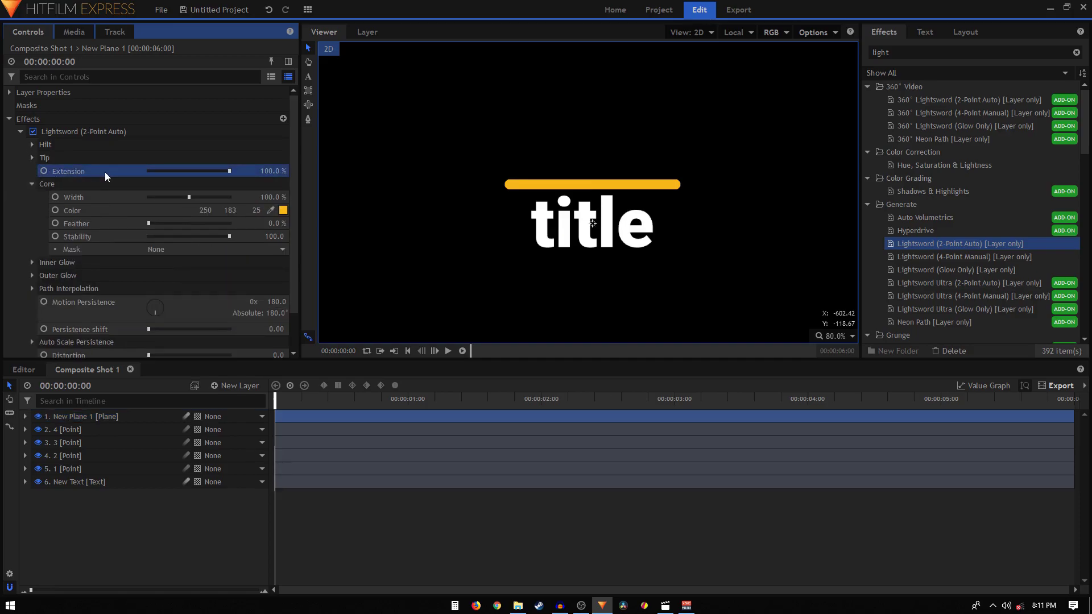
{"action": "left_click", "coordinate": [44, 171]}
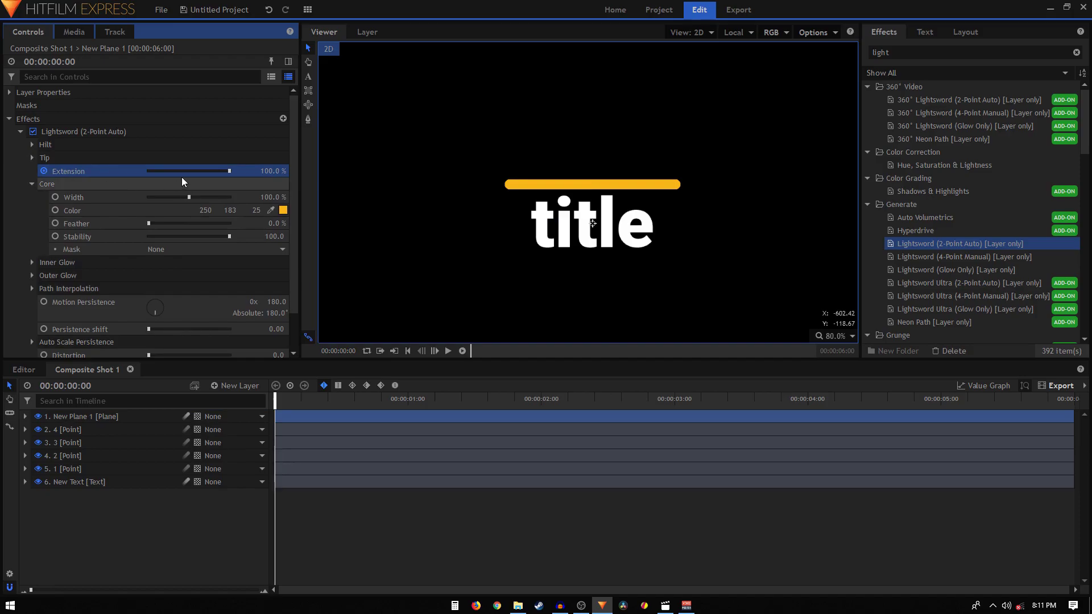
{"action": "left_click_drag", "start_coordinate": [229, 171], "coordinate": [72, 174]}
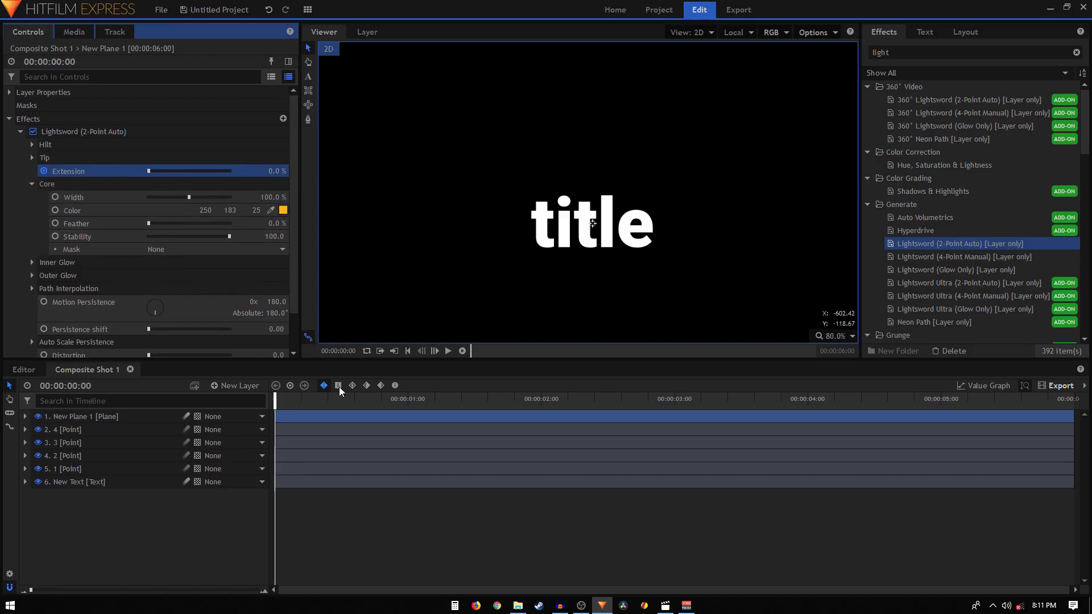
{"action": "key", "text": "space"}
{"action": "key", "text": "space"}
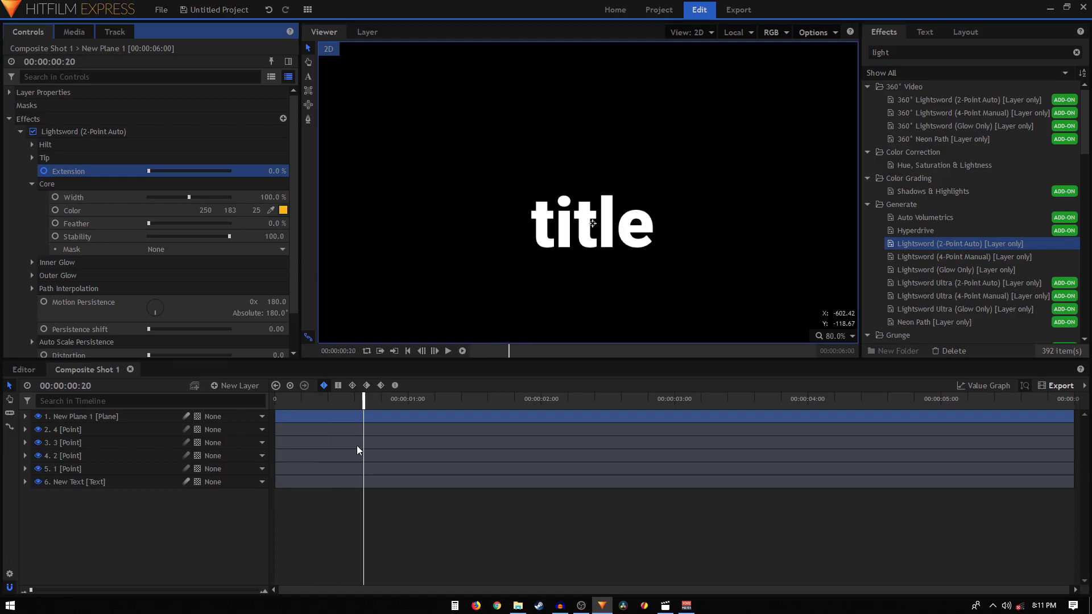
{"action": "left_click_drag", "start_coordinate": [150, 173], "coordinate": [296, 185]}
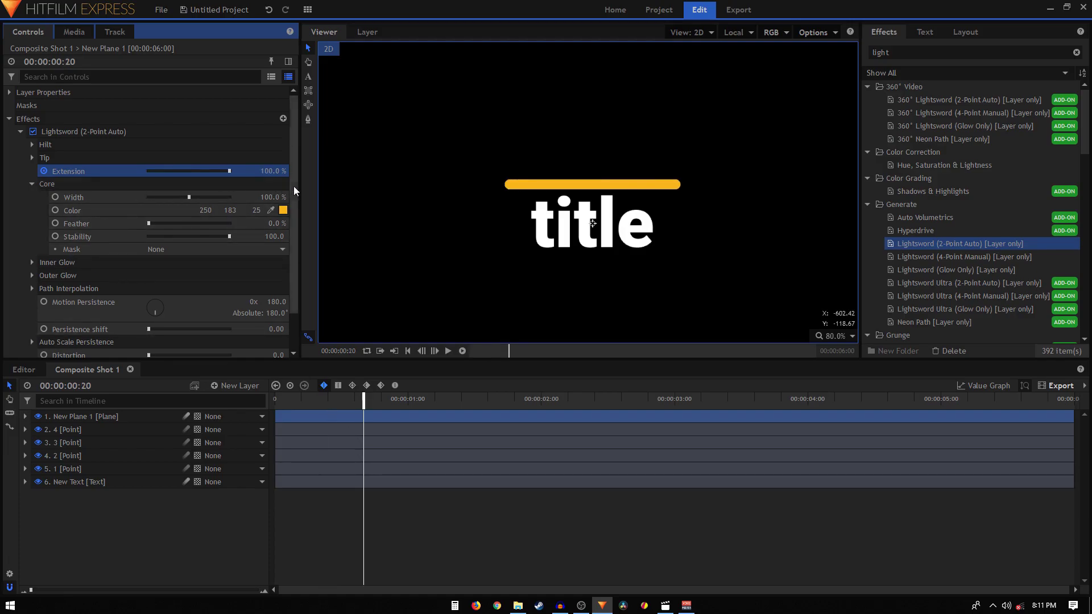
{"action": "left_click_drag", "start_coordinate": [279, 405], "coordinate": [373, 407]}
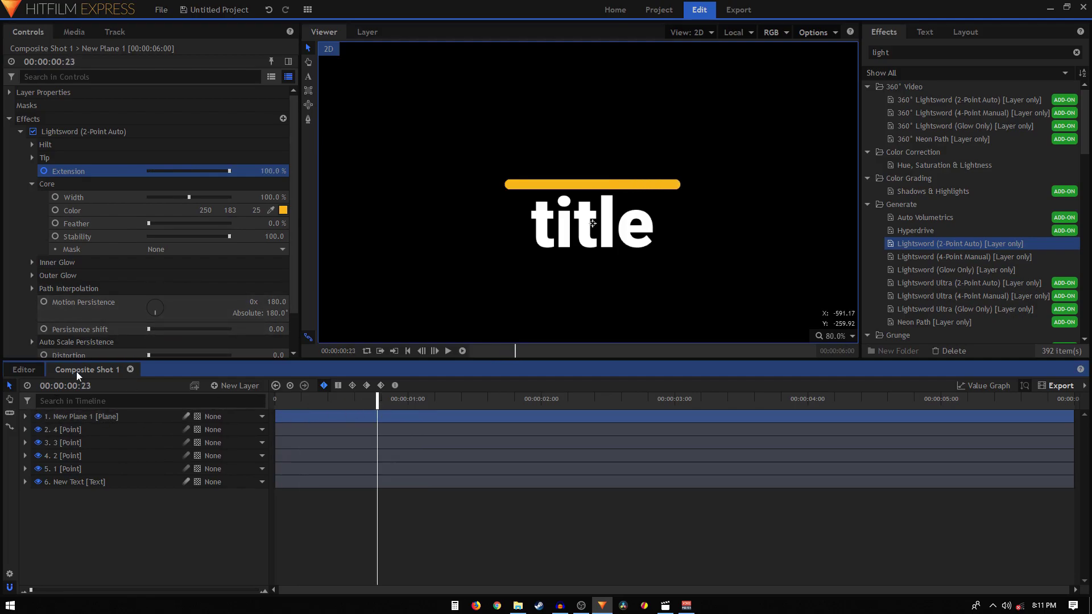
Rename the lightsword plane layer to 'top'
{"action": "left_click", "coordinate": [111, 417]}
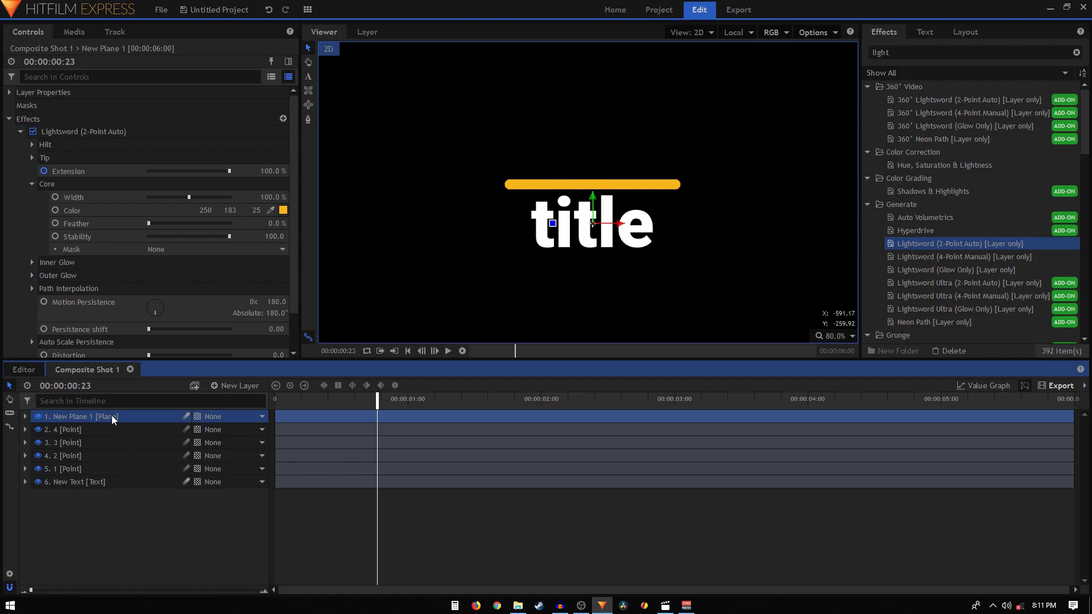
{"action": "double_click", "coordinate": [112, 418]}
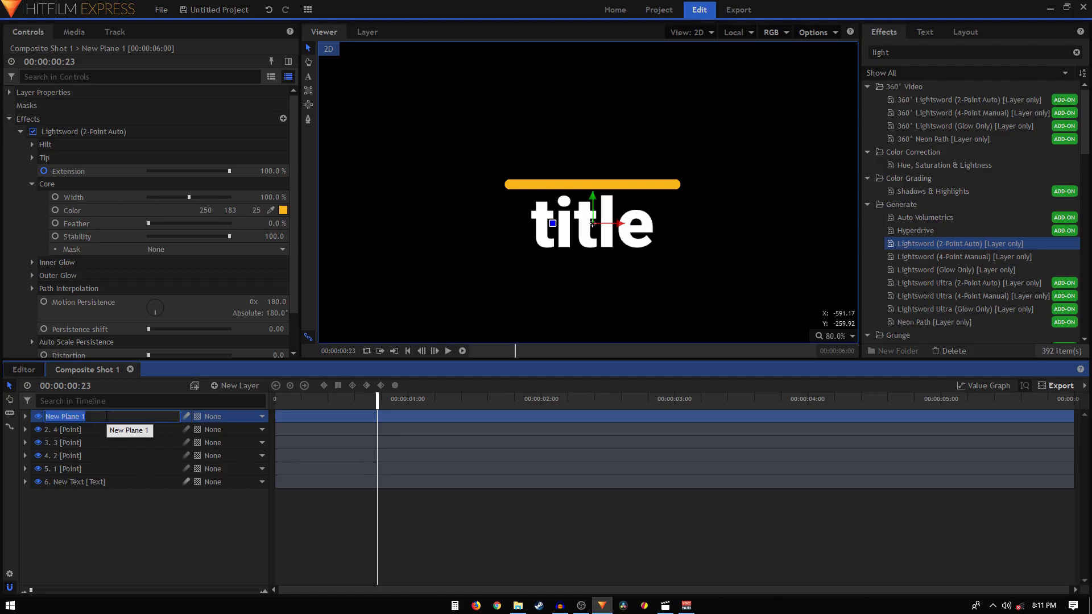
{"action": "type", "text": "top"}
{"action": "key", "text": "Return"}
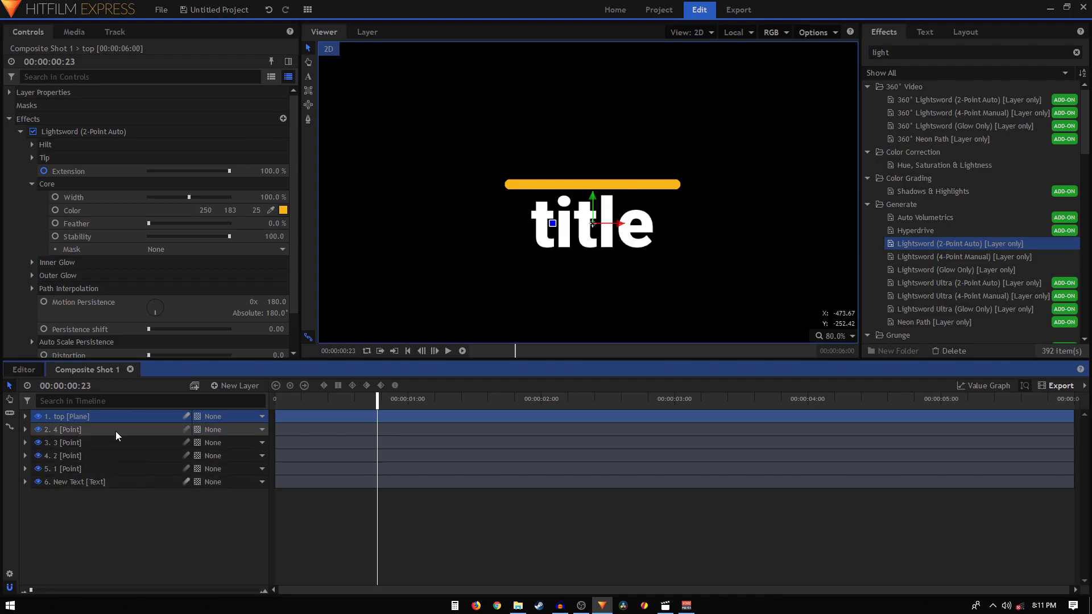
Duplicate the top plane and name the copy 'right'
{"action": "key", "text": "ctrl+d"}
{"action": "double_click", "coordinate": [94, 419]}
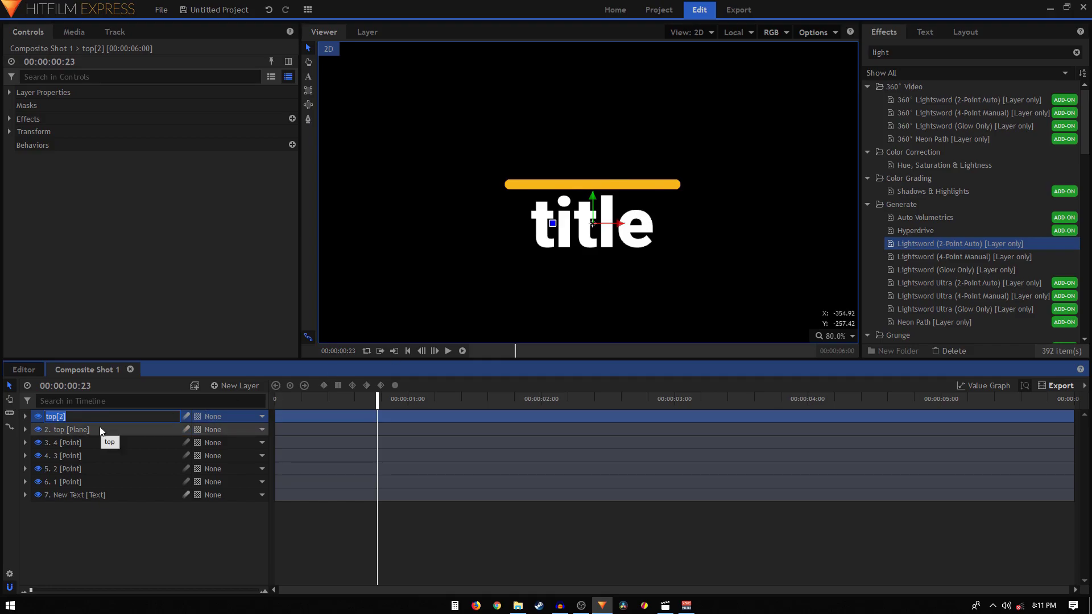
{"action": "type", "text": "right"}
{"action": "key", "text": "Return"}
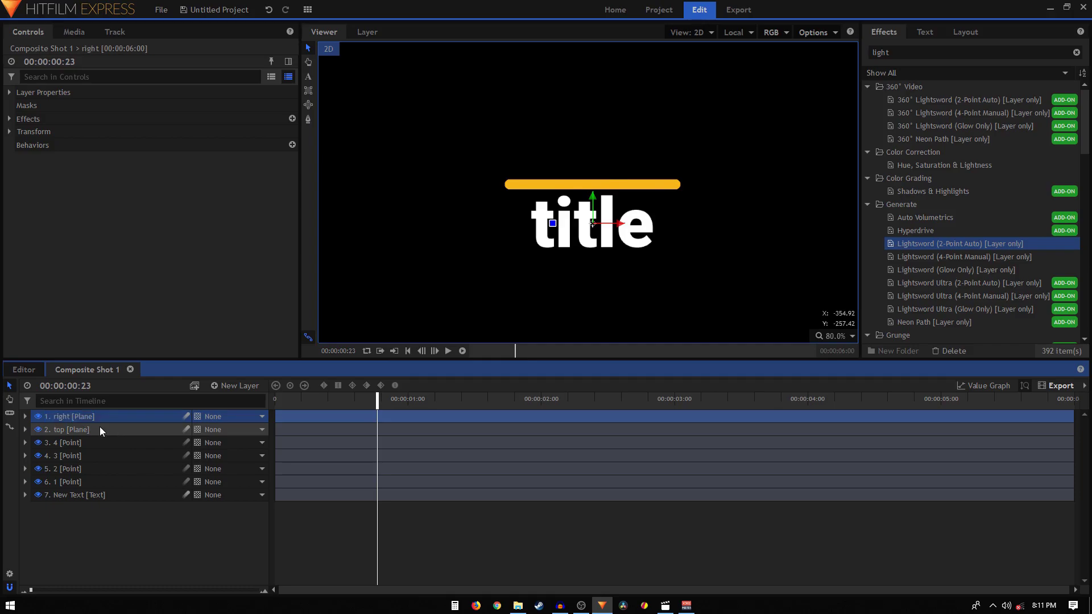
Set the right layer's Lightsword Hilt to point 2 and Tip to point 3
{"action": "left_click", "coordinate": [25, 417]}
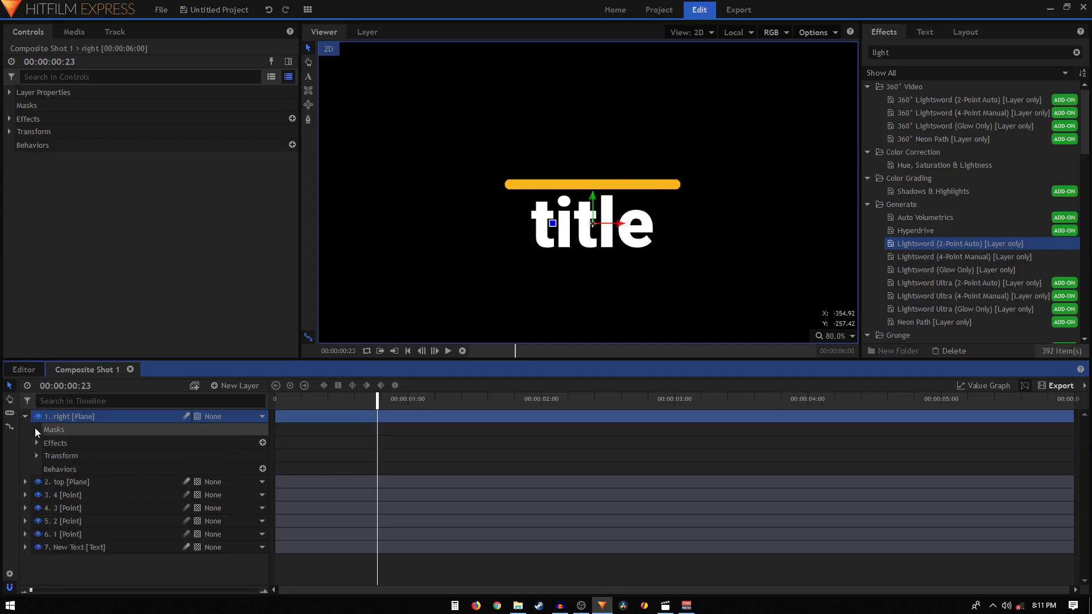
{"action": "left_click", "coordinate": [41, 443]}
{"action": "left_click", "coordinate": [10, 119]}
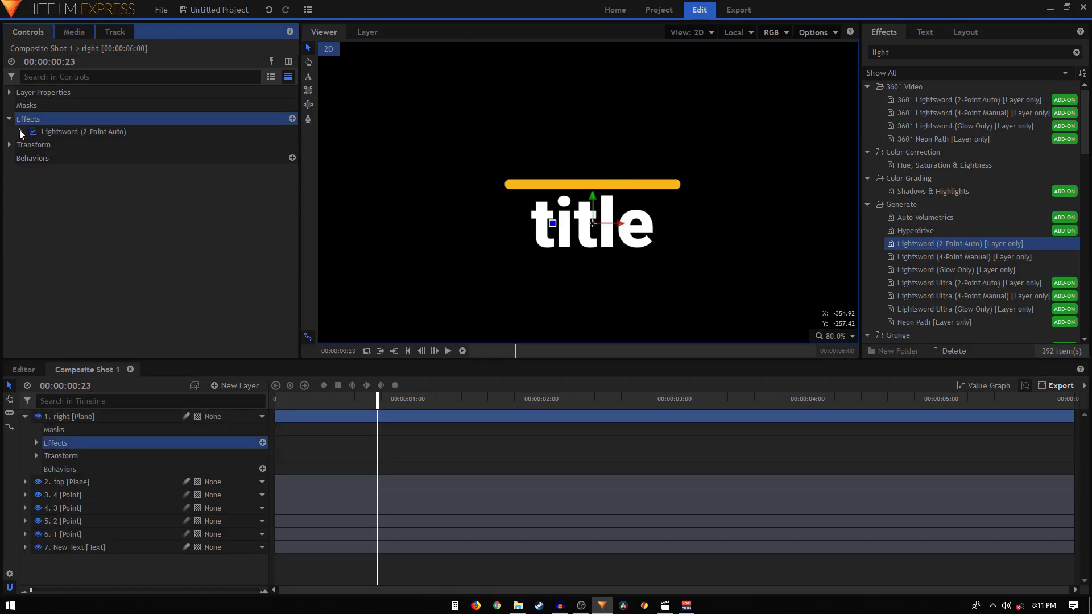
{"action": "left_click", "coordinate": [20, 132]}
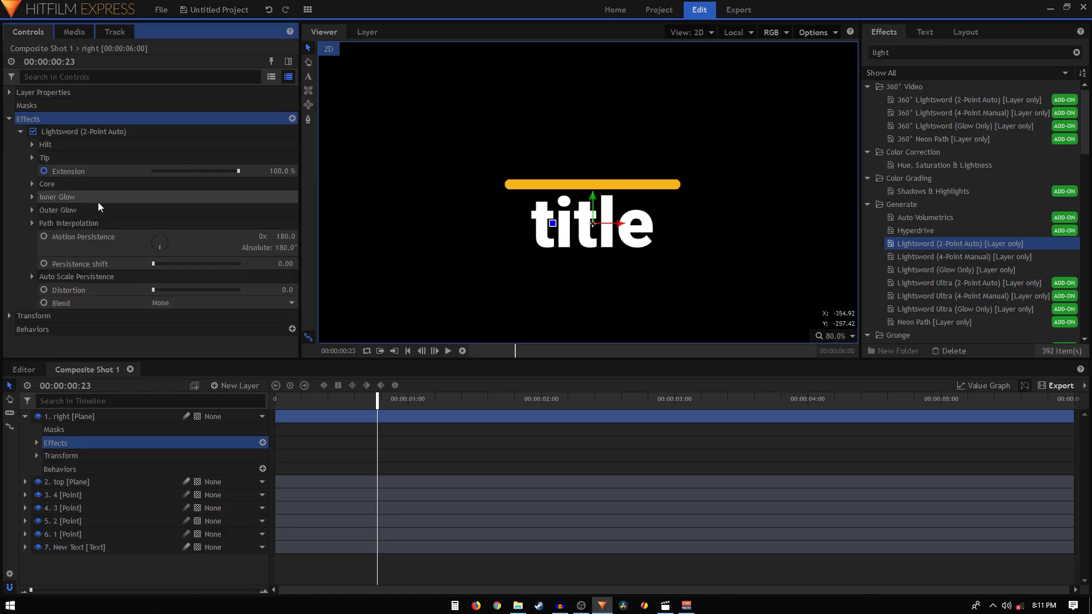
{"action": "left_click", "coordinate": [31, 146]}
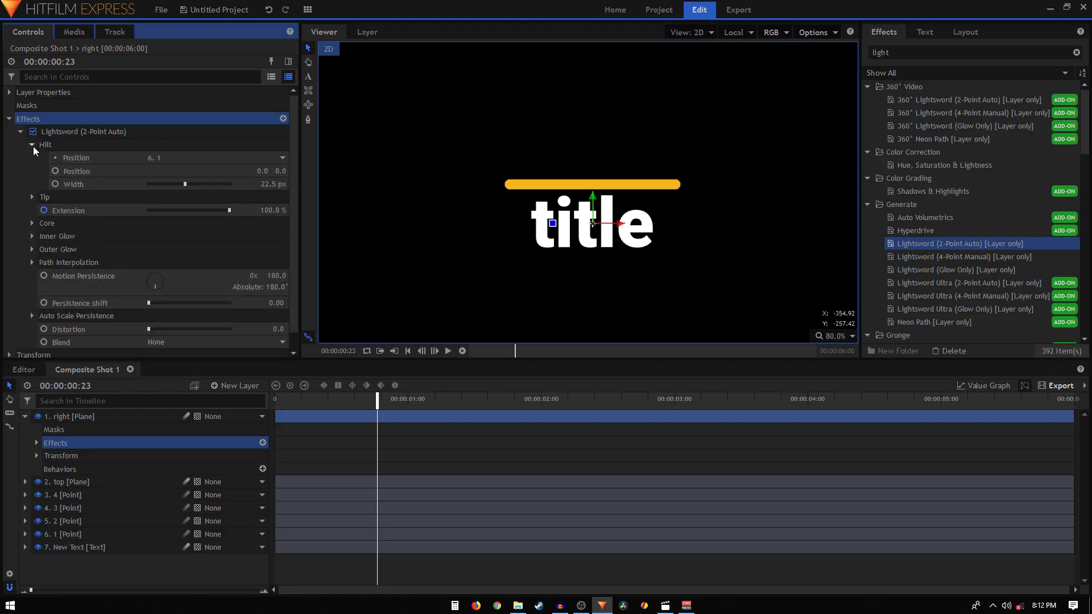
{"action": "left_click", "coordinate": [181, 160]}
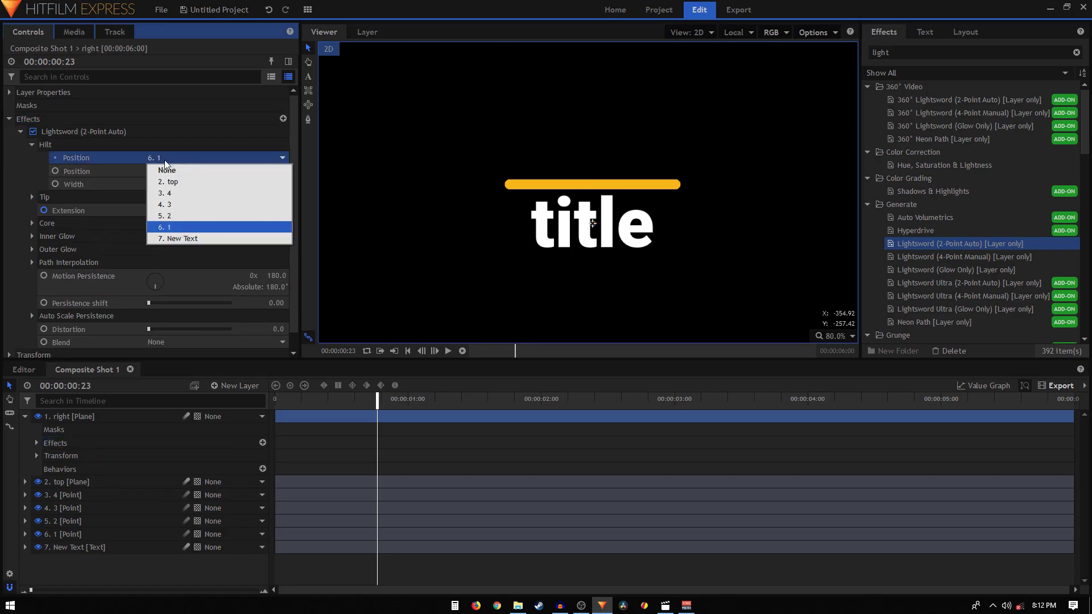
{"action": "left_click", "coordinate": [175, 217]}
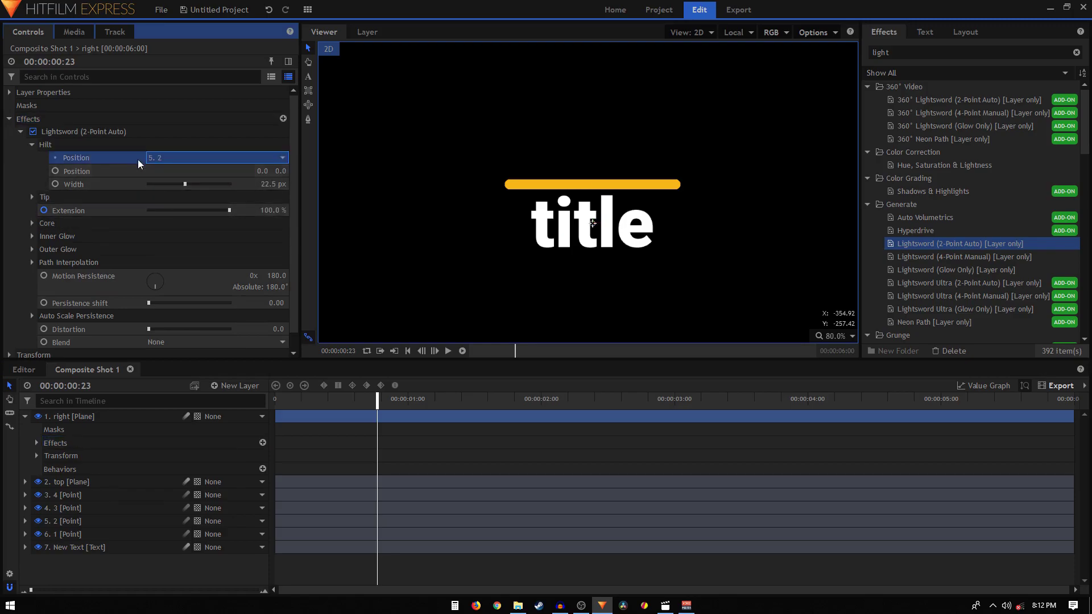
{"action": "left_click", "coordinate": [32, 197]}
{"action": "left_click", "coordinate": [173, 216]}
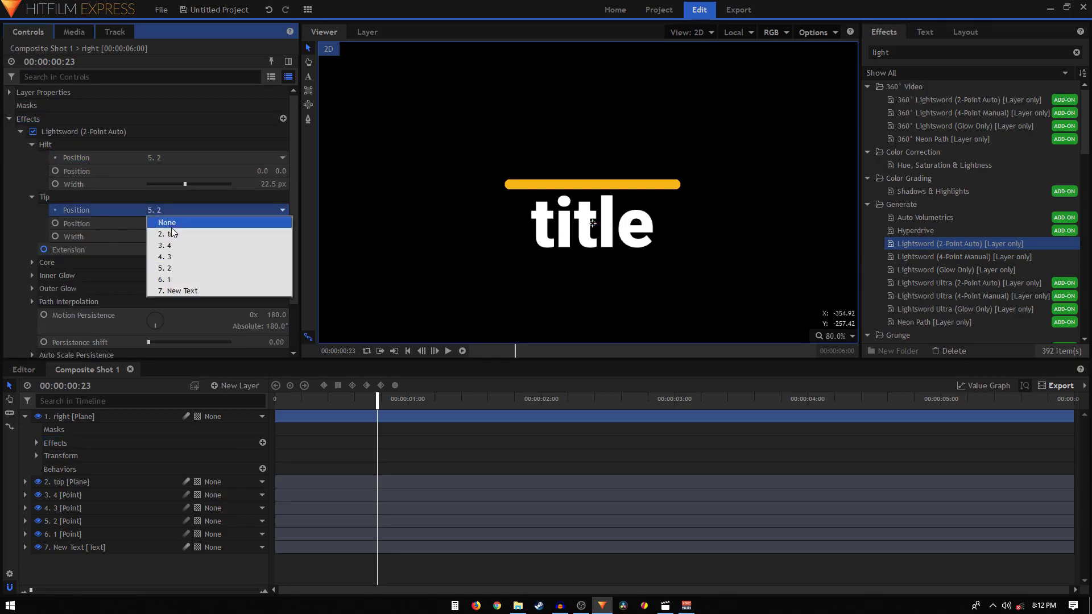
{"action": "left_click", "coordinate": [172, 259]}
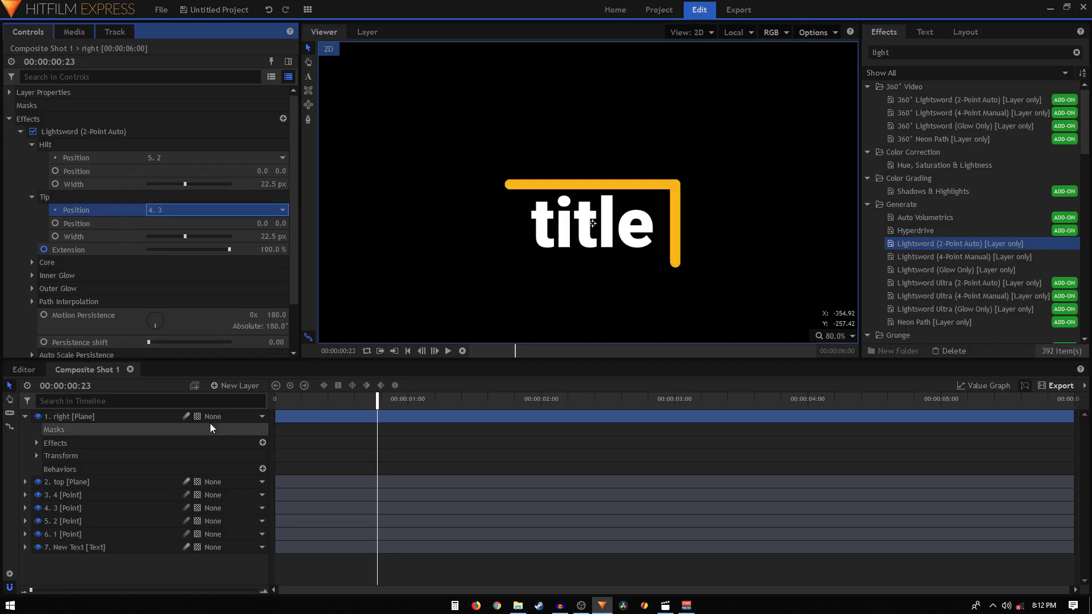
Return to the start of the shot and select the right layer's Extension keyframes
{"action": "left_click_drag", "start_coordinate": [285, 404], "coordinate": [364, 420]}
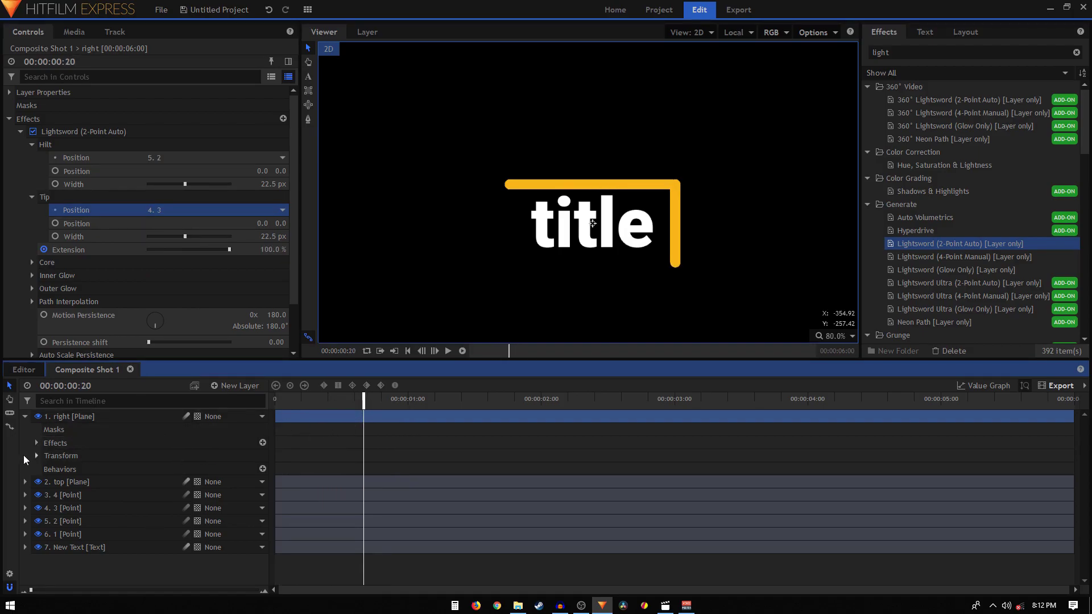
{"action": "left_click", "coordinate": [36, 443]}
{"action": "left_click", "coordinate": [48, 456]}
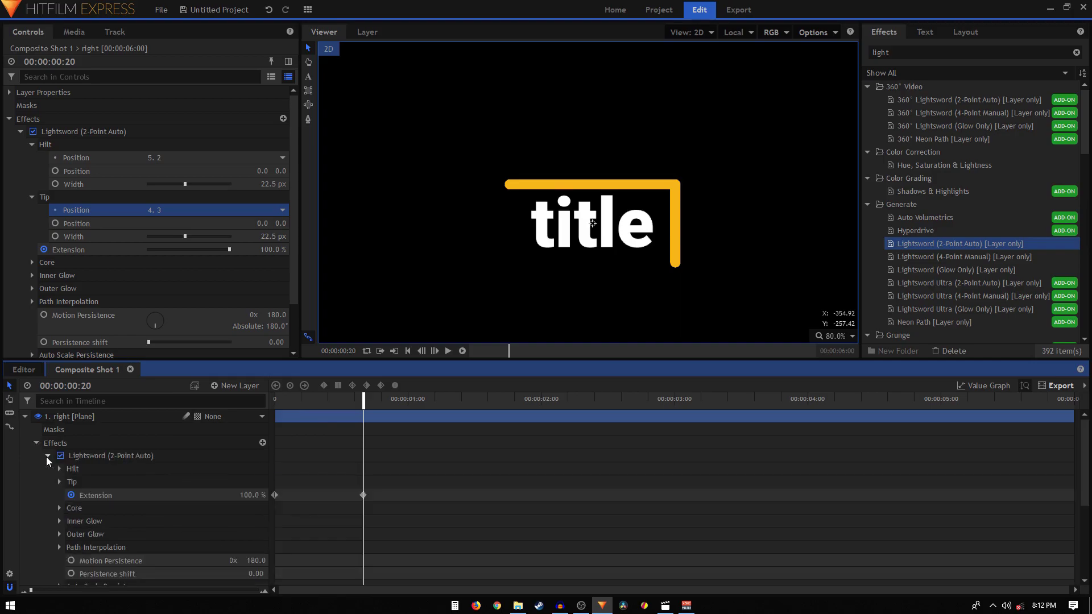
{"action": "left_click", "coordinate": [133, 498]}
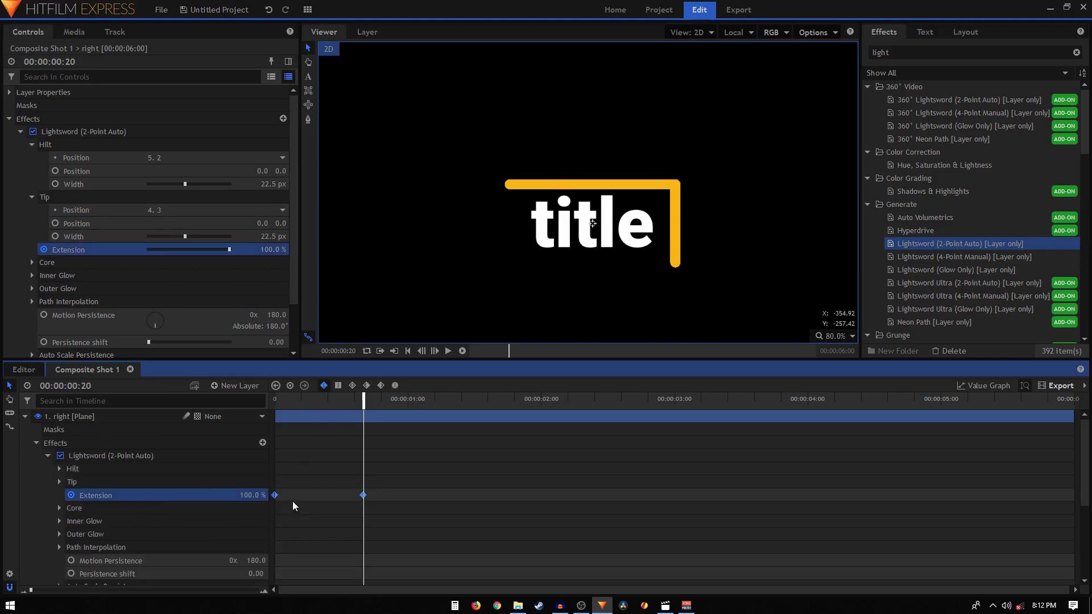
Shift the right bar's Extension keyframes so it grows from frame 20, then collapse and select the layer
{"action": "mouse_move", "coordinate": [275, 496]}
{"action": "left_click_drag", "start_coordinate": [275, 495], "coordinate": [365, 496]}
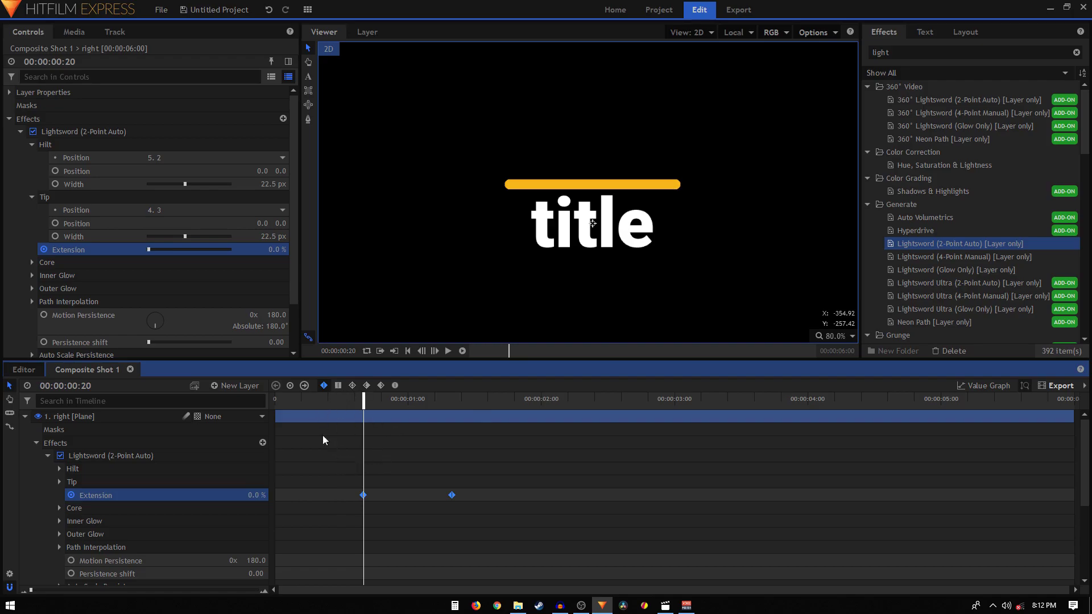
{"action": "left_click_drag", "start_coordinate": [322, 401], "coordinate": [448, 423]}
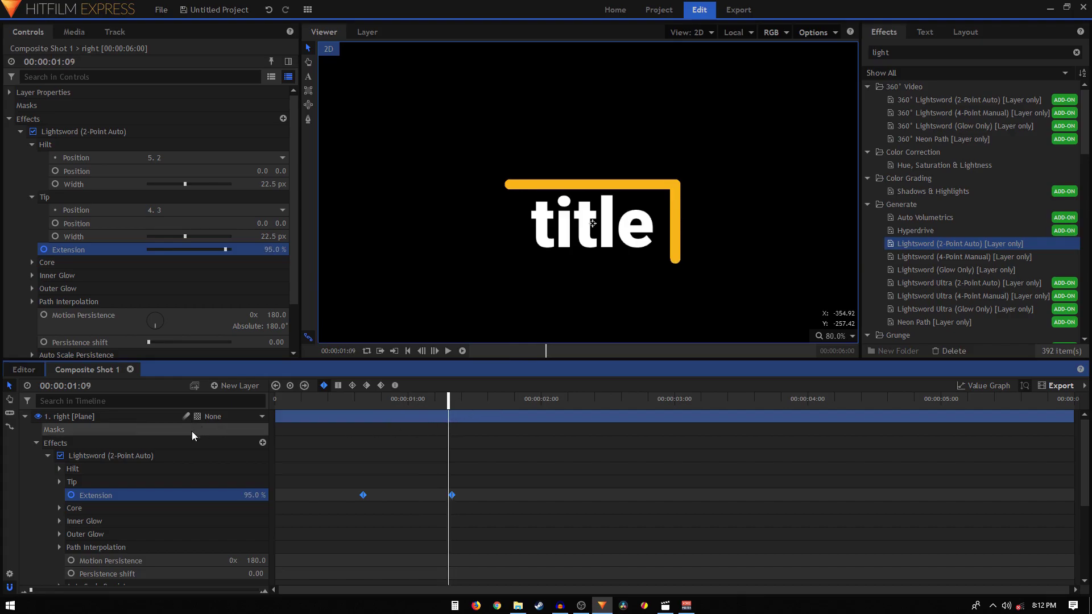
{"action": "left_click", "coordinate": [24, 417]}
{"action": "left_click", "coordinate": [60, 417]}
Duplicate the right plane and rename the copy 'bottom'
{"action": "key", "text": "ctrl+d"}
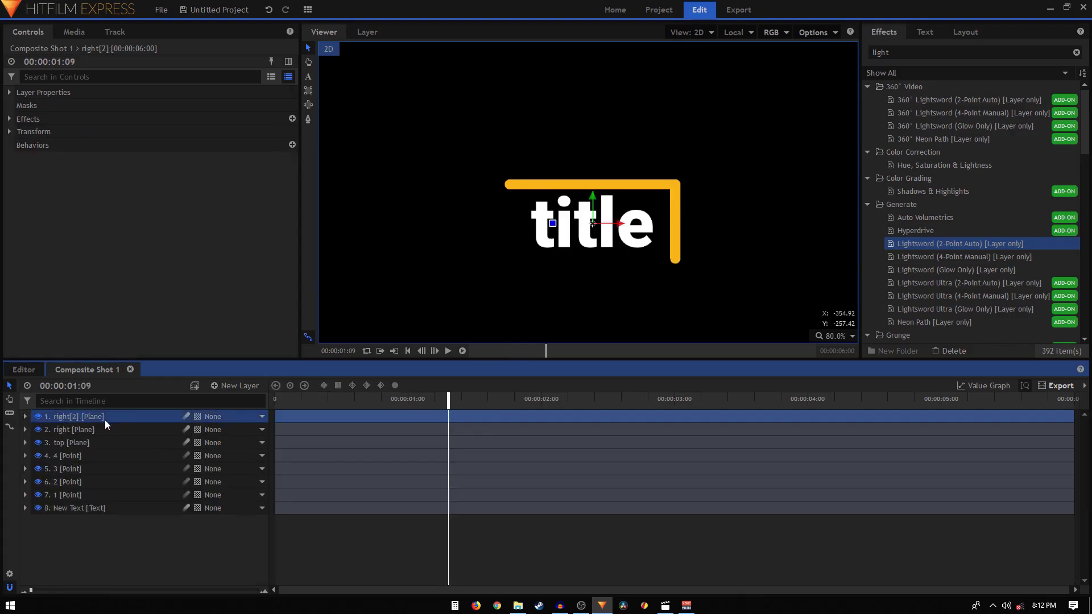
{"action": "double_click", "coordinate": [87, 417]}
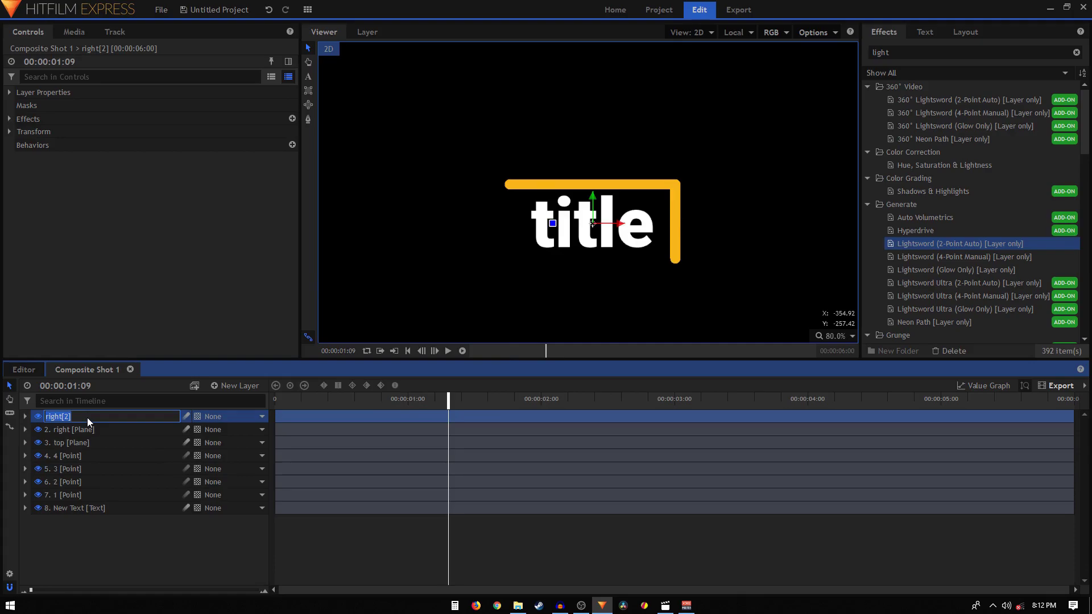
{"action": "key", "text": "BackSpace"}
{"action": "type", "text": "bottom"}
{"action": "key", "text": "Return"}
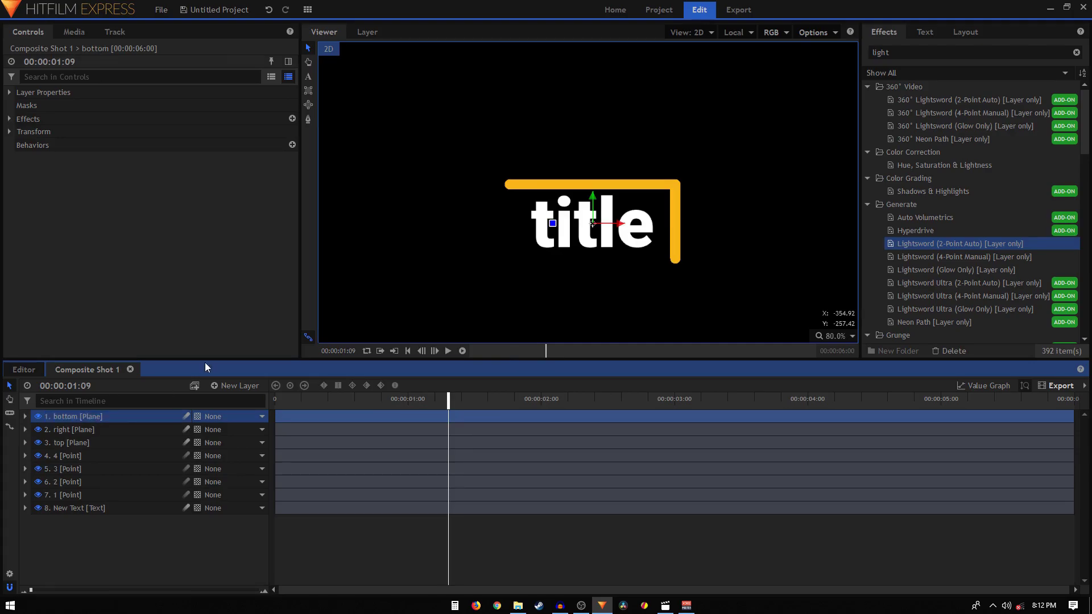
Set the bottom layer's Lightsword Tip Position to '4. 4'
{"action": "left_click", "coordinate": [24, 417]}
{"action": "left_click", "coordinate": [36, 443]}
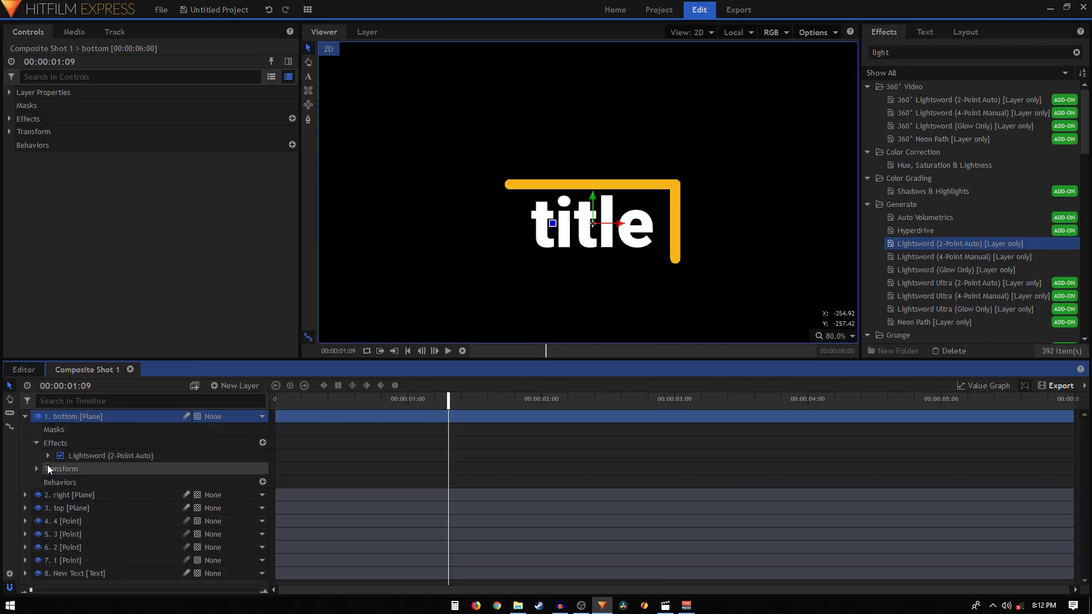
{"action": "left_click", "coordinate": [47, 456]}
{"action": "left_click", "coordinate": [53, 469]}
{"action": "left_click", "coordinate": [53, 469]}
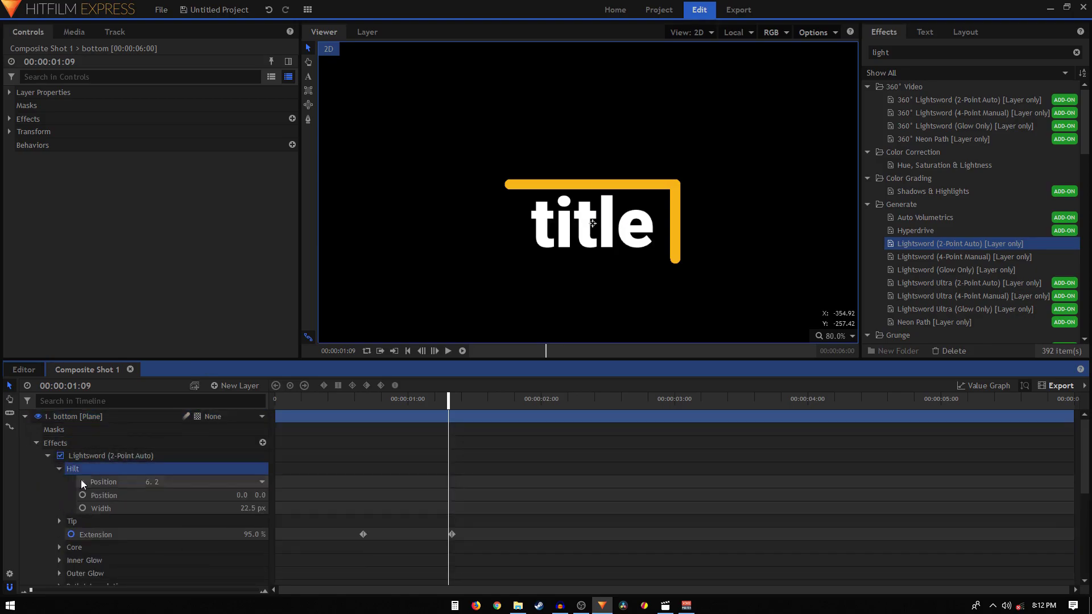
{"action": "left_click", "coordinate": [161, 484]}
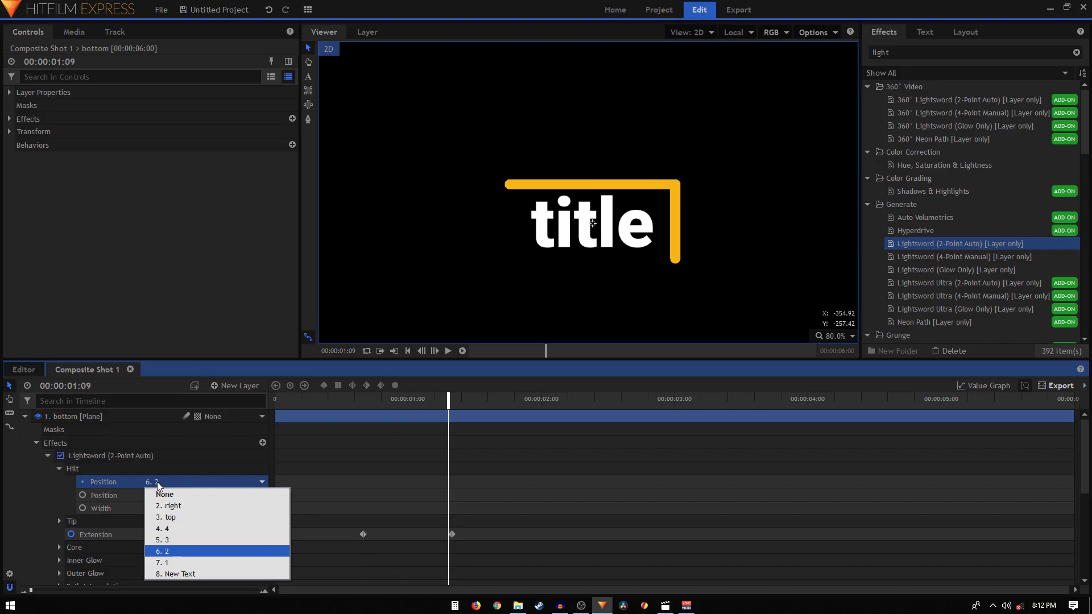
{"action": "left_click", "coordinate": [163, 540]}
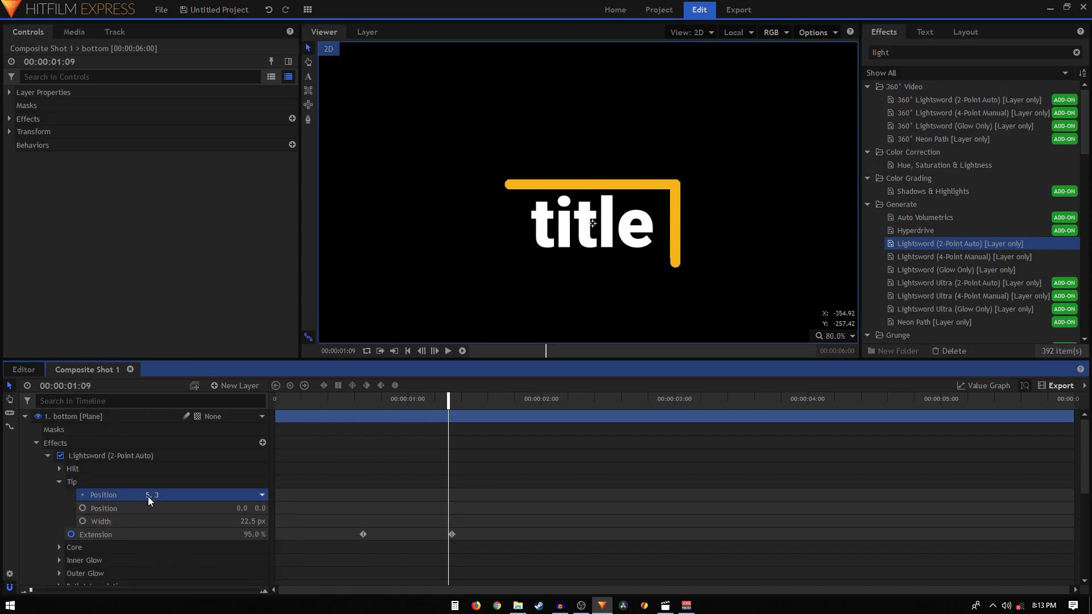
{"action": "left_click", "coordinate": [174, 498]}
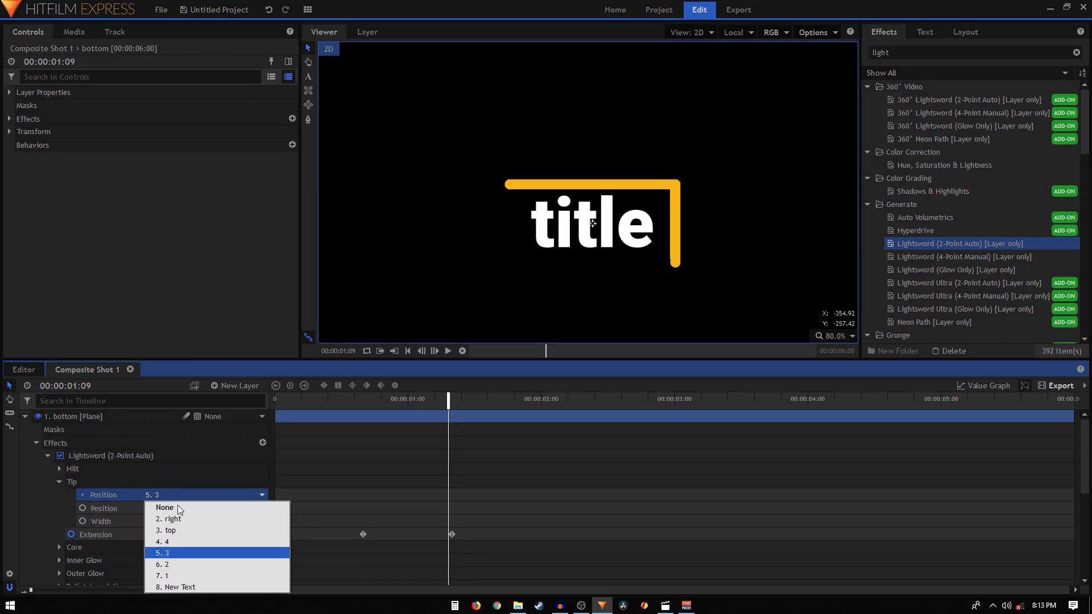
{"action": "left_click", "coordinate": [179, 541]}
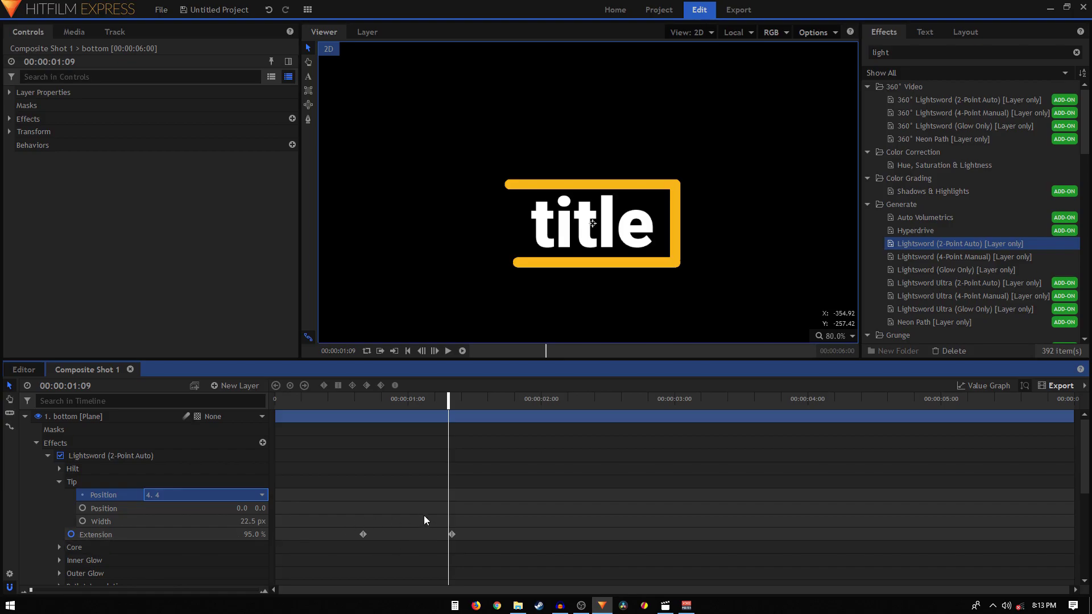
Move both bottom Extension keyframes to 1:10–2:00, preview, and collapse the layer
{"action": "left_click_drag", "start_coordinate": [461, 539], "coordinate": [358, 538]}
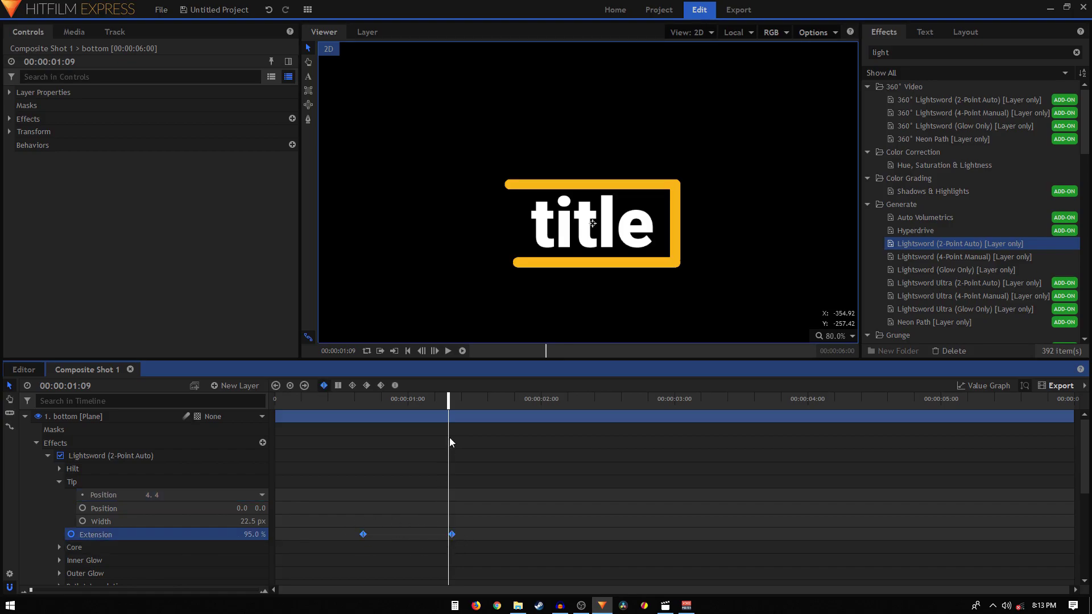
{"action": "left_click_drag", "start_coordinate": [447, 407], "coordinate": [453, 408]}
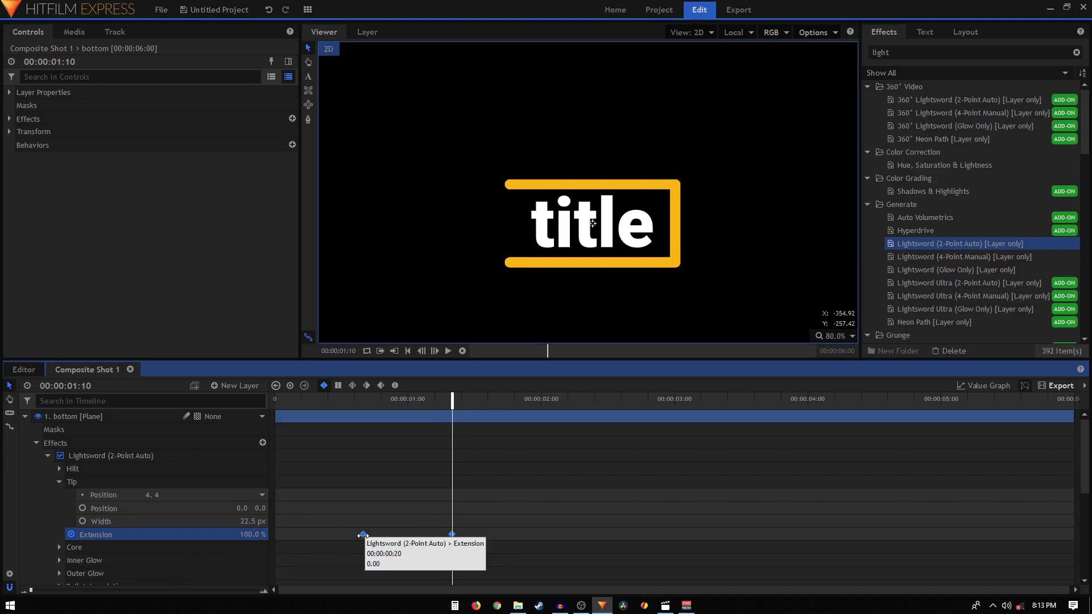
{"action": "left_click_drag", "start_coordinate": [363, 534], "coordinate": [452, 537]}
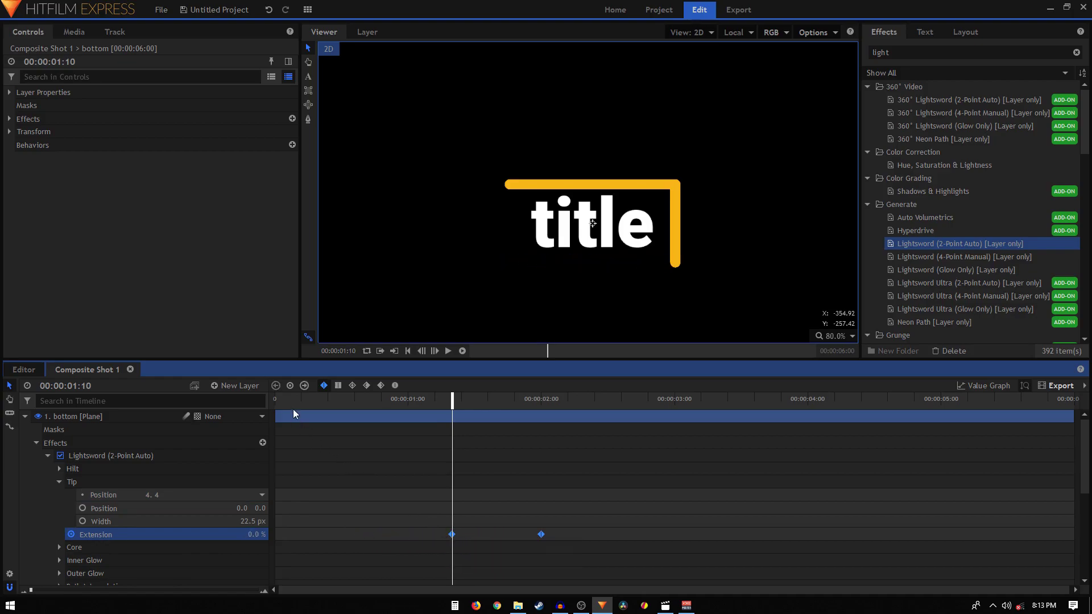
{"action": "left_click_drag", "start_coordinate": [287, 402], "coordinate": [541, 436]}
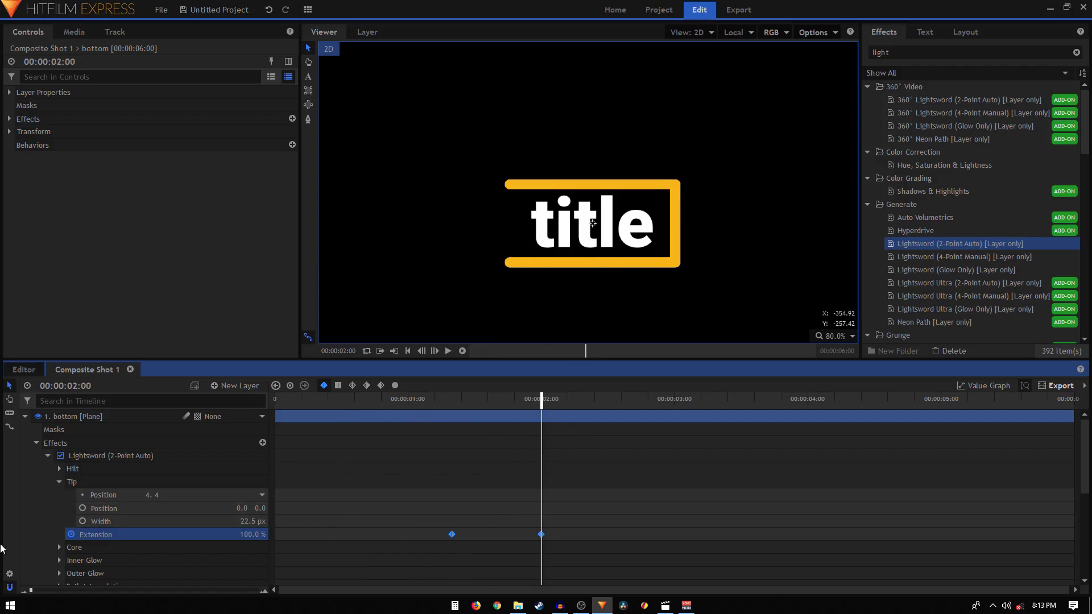
{"action": "left_click", "coordinate": [36, 443]}
{"action": "left_click", "coordinate": [25, 417]}
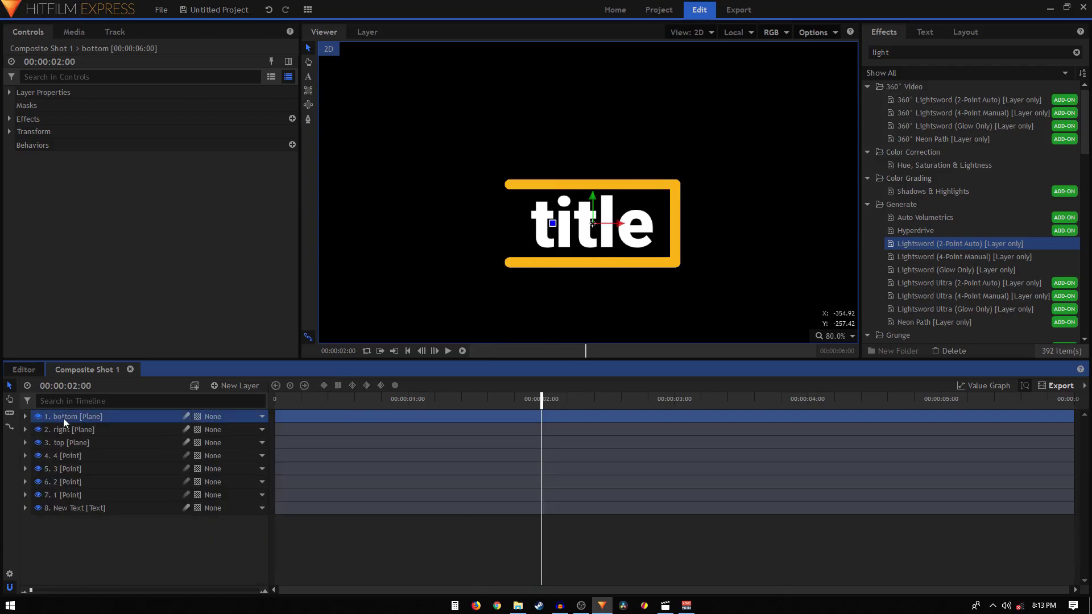
Duplicate the bottom layer and rename the copy 'left'
{"action": "key", "text": "ctrl+d"}
{"action": "key", "text": "F2"}
{"action": "type", "text": "l"}
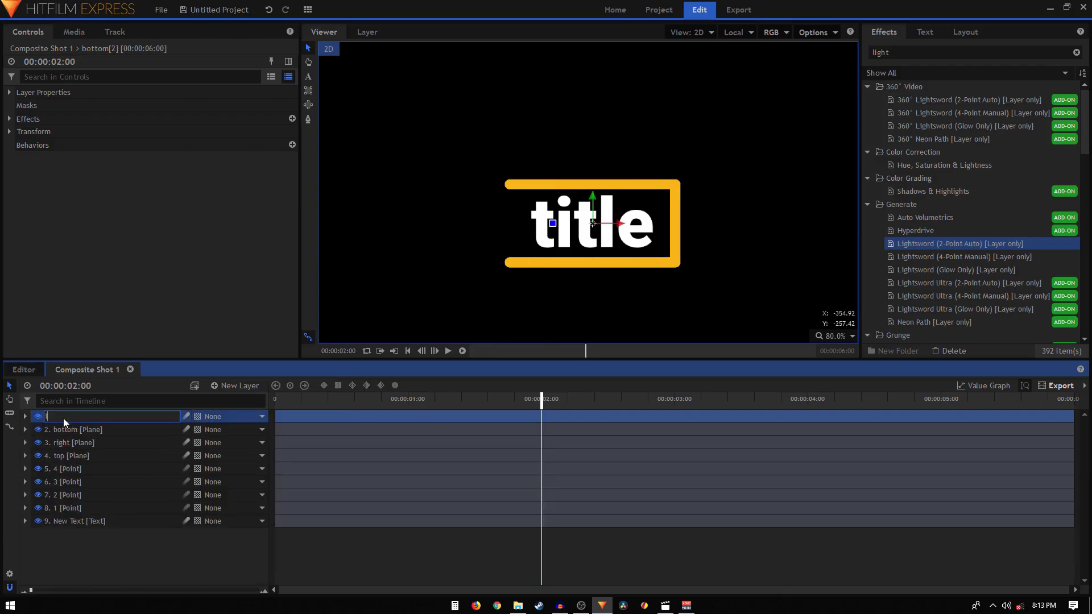
{"action": "type", "text": "eft"}
{"action": "key", "text": "Return"}
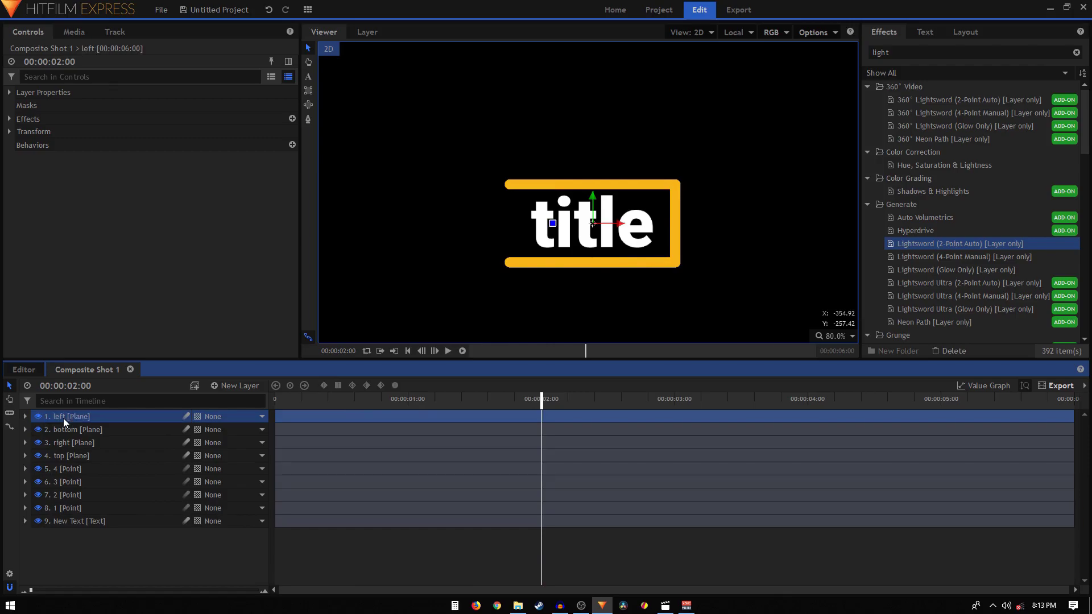
Set the left layer's Lightsword Hilt Position to '5. 4'
{"action": "left_click", "coordinate": [26, 415]}
{"action": "left_click", "coordinate": [36, 443]}
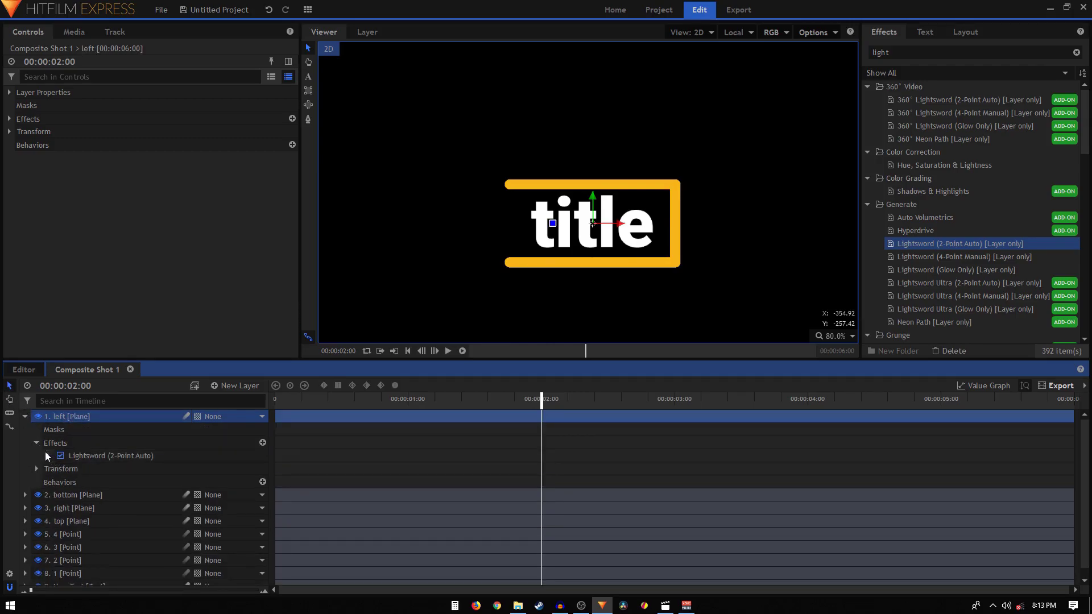
{"action": "left_click", "coordinate": [36, 443]}
{"action": "left_click", "coordinate": [37, 442]}
{"action": "left_click", "coordinate": [47, 455]}
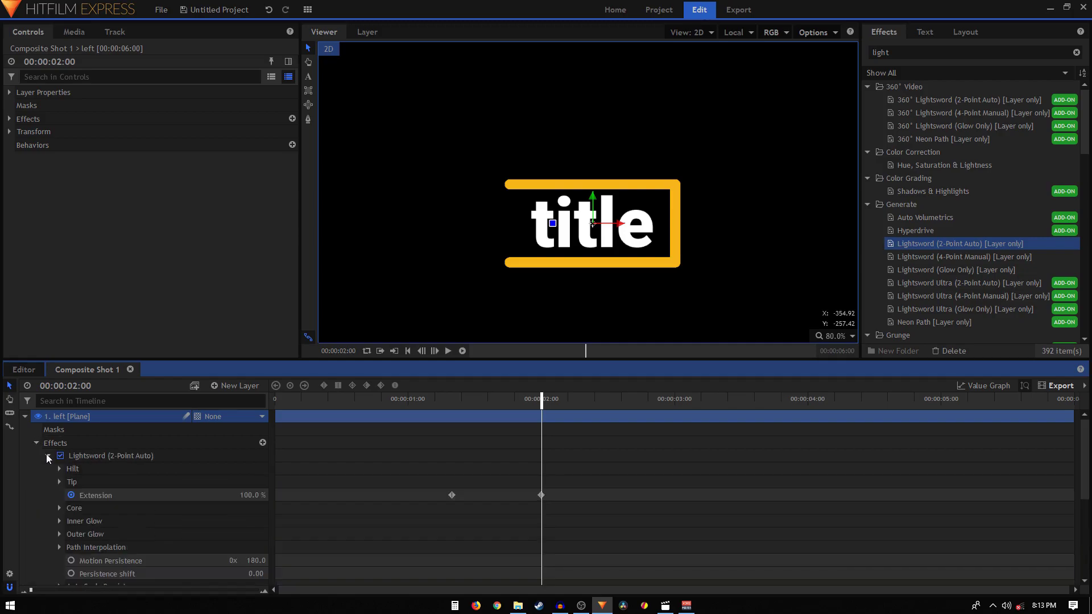
{"action": "left_click", "coordinate": [59, 481]}
{"action": "left_click", "coordinate": [59, 482]}
{"action": "left_click", "coordinate": [59, 469]}
{"action": "left_click", "coordinate": [193, 482]}
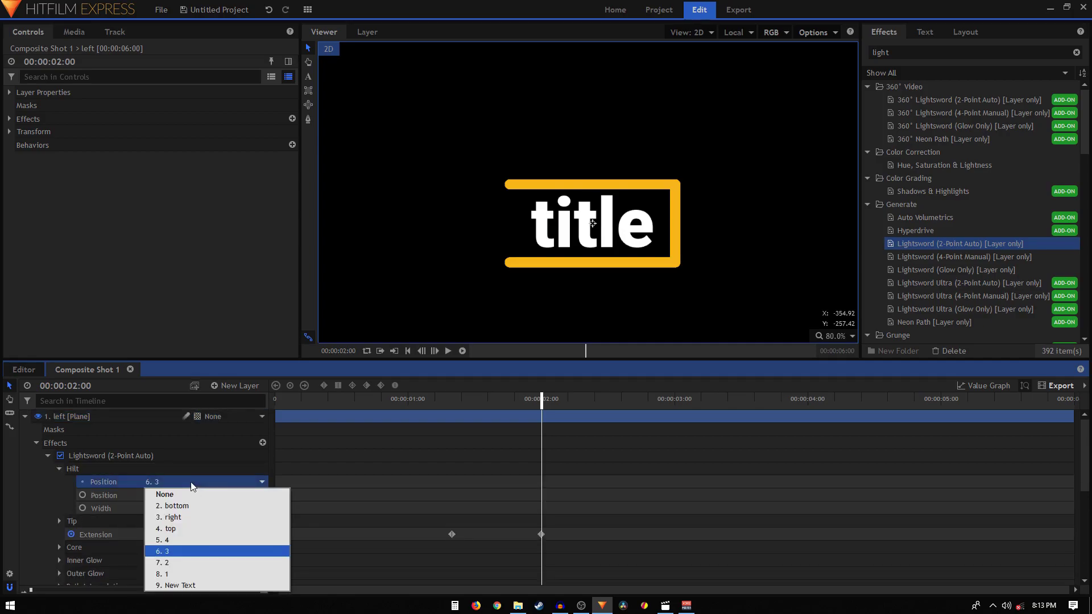
{"action": "left_click", "coordinate": [178, 541]}
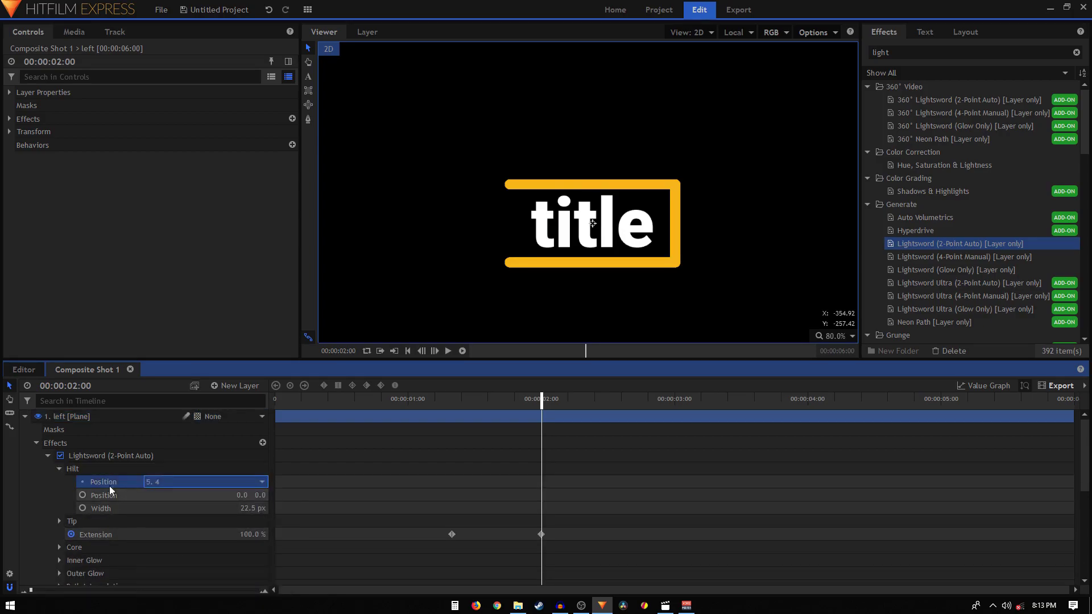
{"action": "left_click", "coordinate": [59, 469]}
Set the left layer's Tip Position to '8. 1' to close the left edge
{"action": "left_click", "coordinate": [59, 482]}
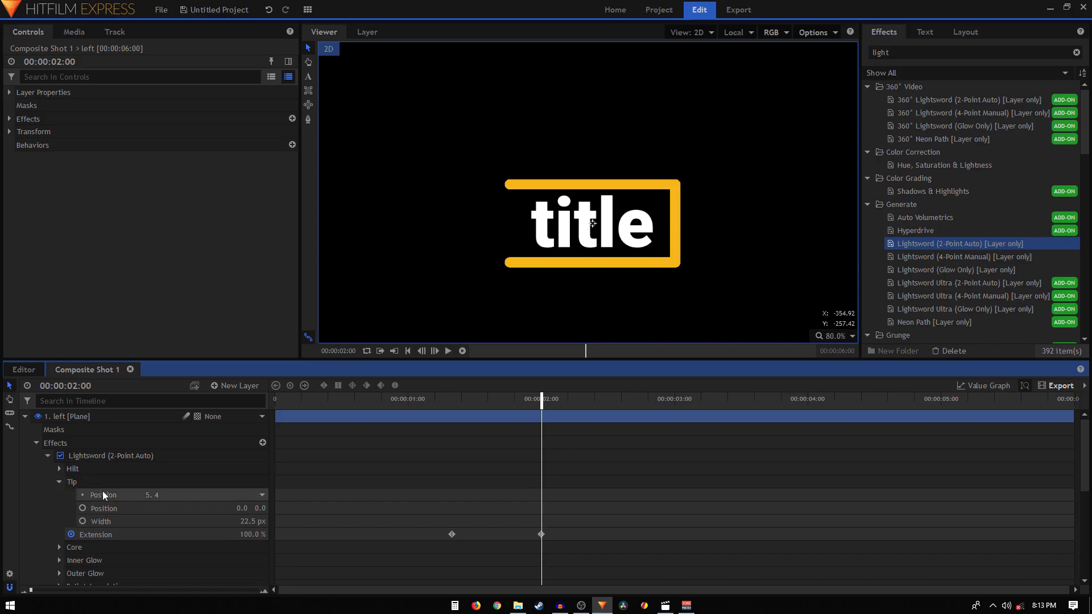
{"action": "left_click", "coordinate": [183, 496]}
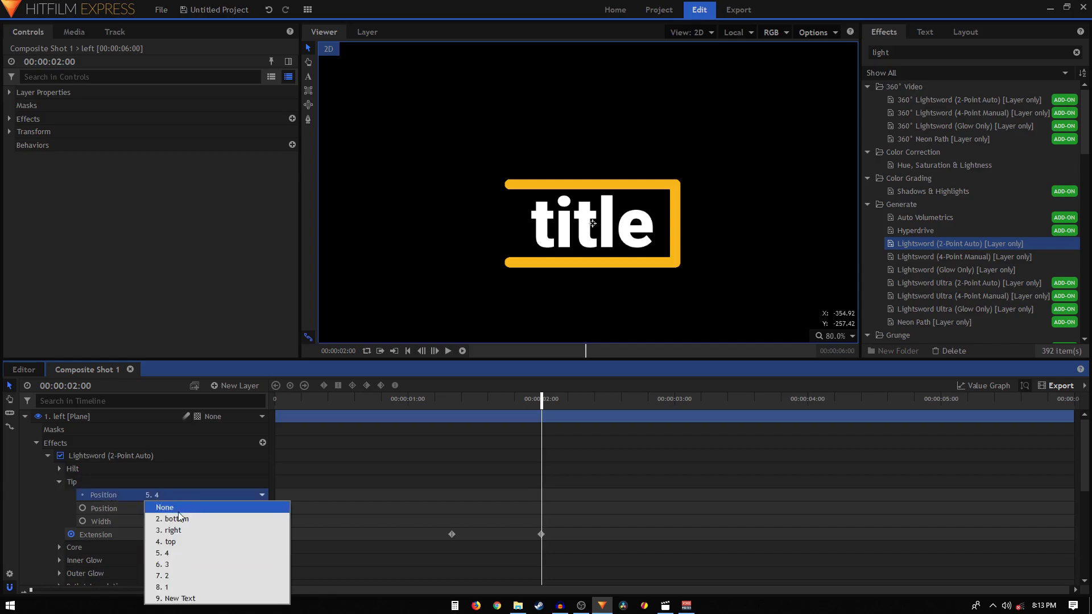
{"action": "left_click", "coordinate": [173, 587]}
{"action": "left_click", "coordinate": [47, 455]}
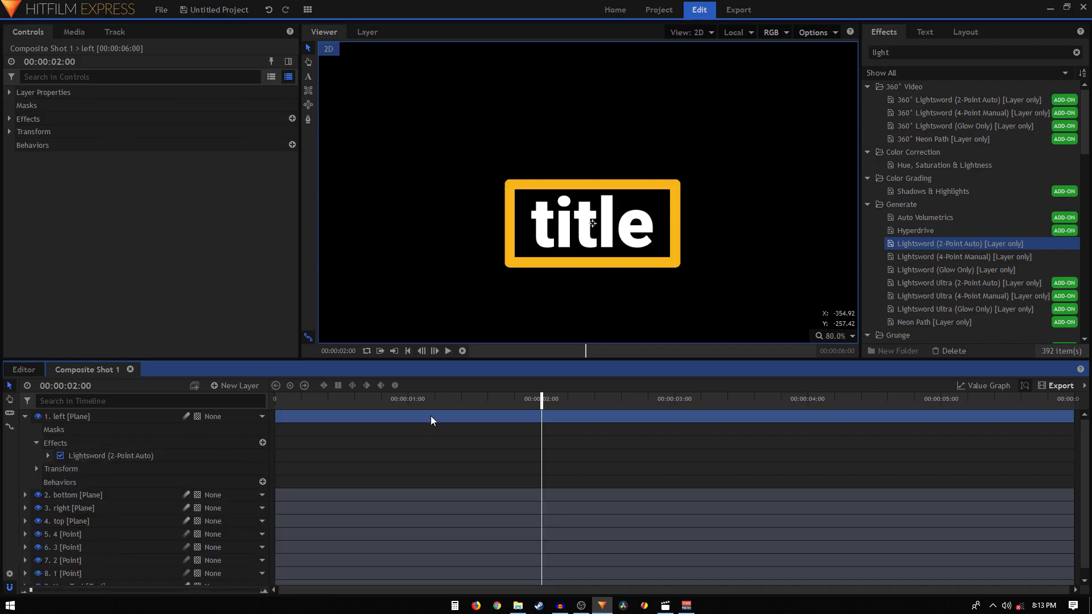
Move the left Extension keyframes after 2:00 and play the finished box animation
{"action": "left_click_drag", "start_coordinate": [398, 405], "coordinate": [541, 404]}
{"action": "left_click", "coordinate": [48, 456]}
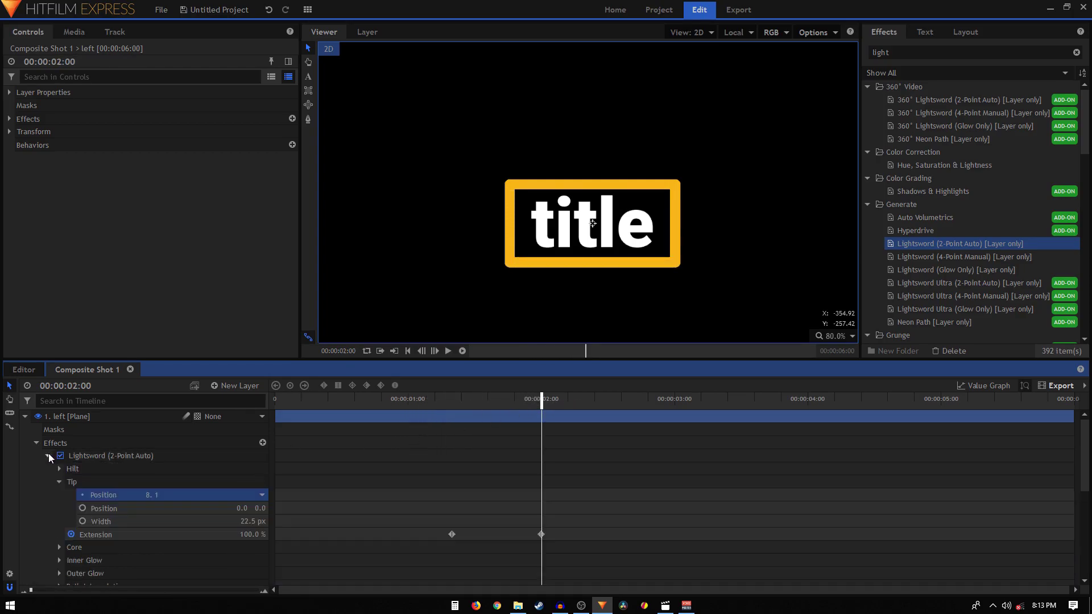
{"action": "mouse_move", "coordinate": [551, 532]}
{"action": "left_mouse_down"}
{"action": "mouse_move", "coordinate": [455, 538]}
{"action": "mouse_move", "coordinate": [543, 531]}
{"action": "left_mouse_up"}
{"action": "left_click_drag", "start_coordinate": [299, 397], "coordinate": [251, 430]}
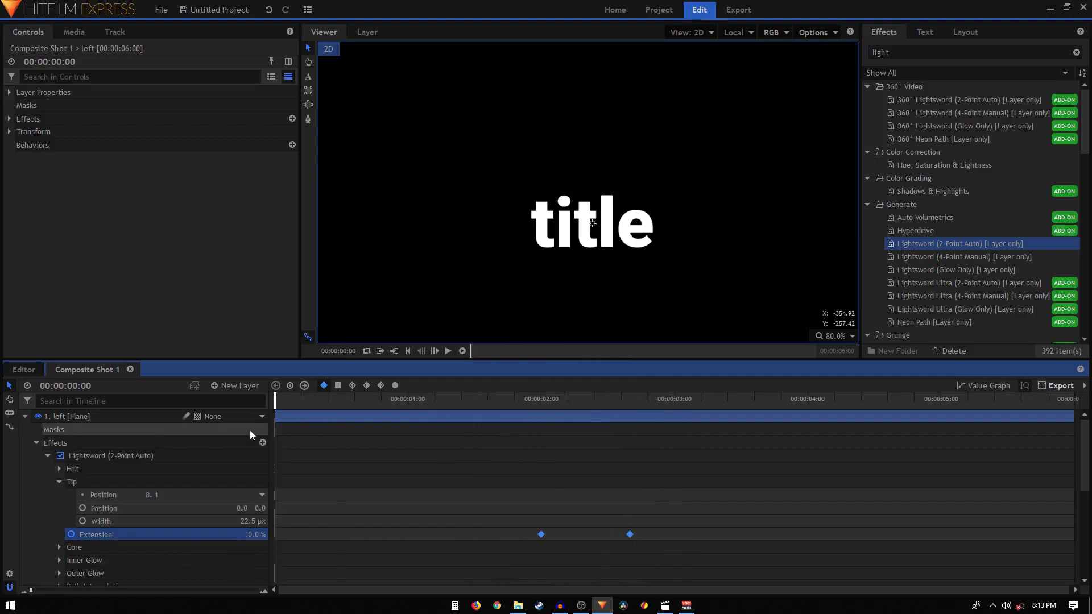
{"action": "key", "text": "space"}
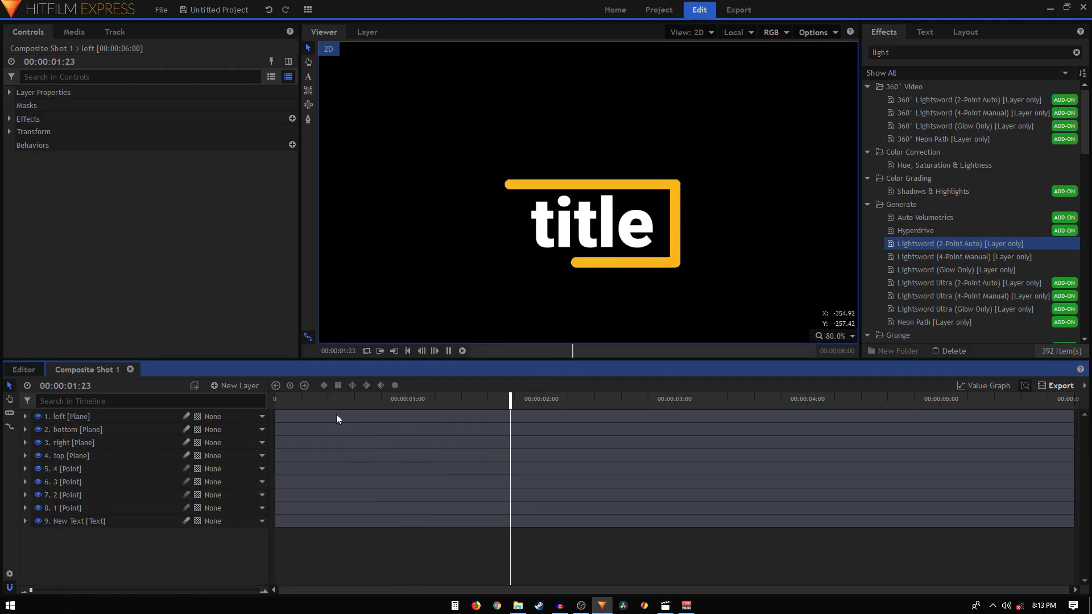
{"action": "key", "text": "space"}
{"action": "left_click", "coordinate": [125, 402]}
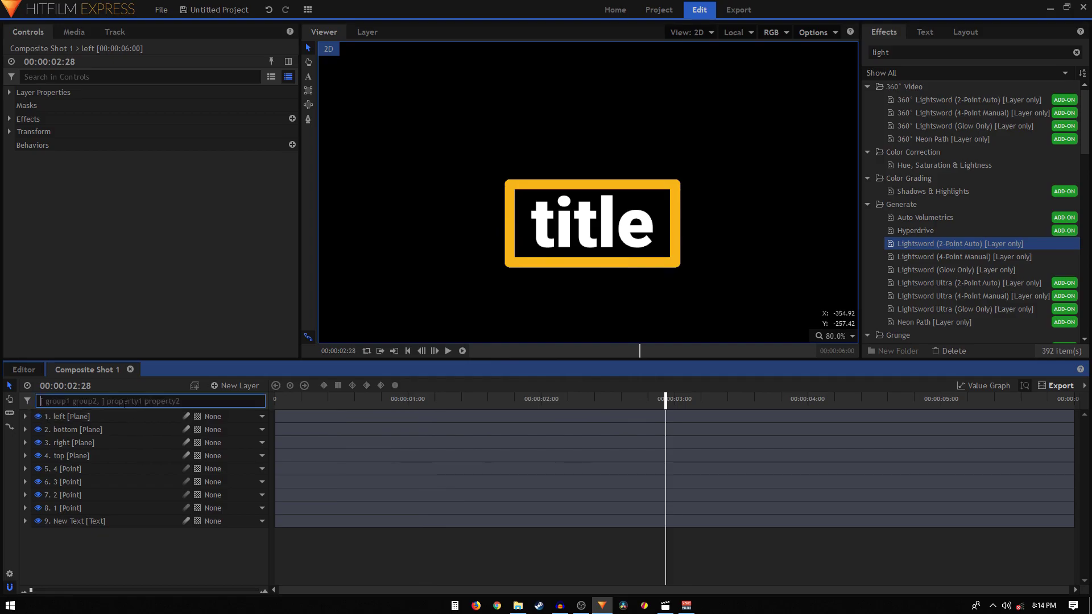
{"action": "type", "text": "extens"}
{"action": "left_click_drag", "start_coordinate": [655, 453], "coordinate": [268, 583]}
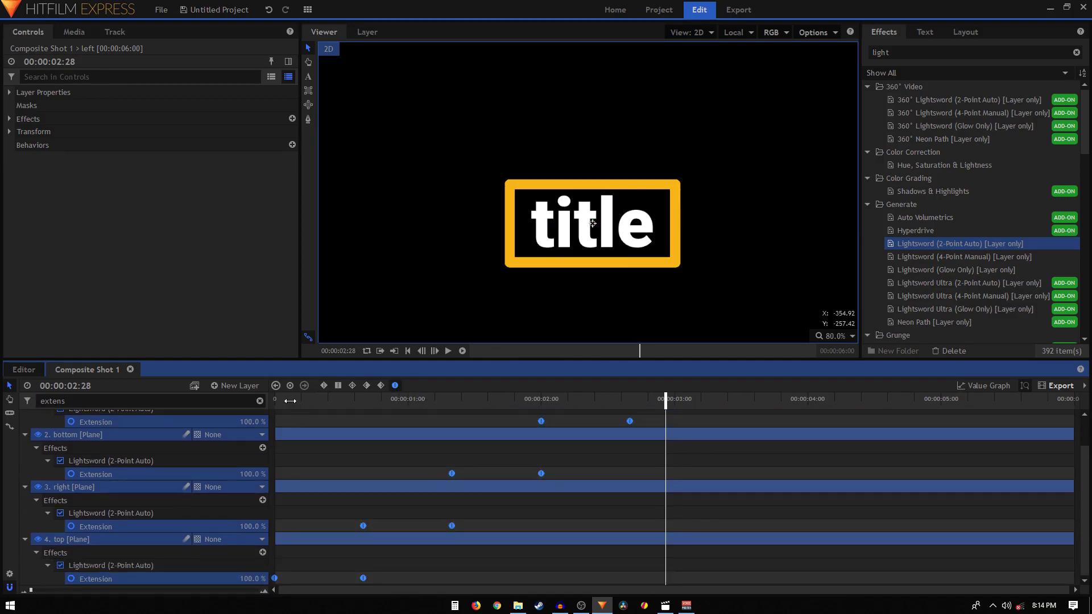
{"action": "left_click_drag", "start_coordinate": [290, 401], "coordinate": [275, 401]}
{"action": "left_click", "coordinate": [260, 401]}
{"action": "key", "text": "space"}
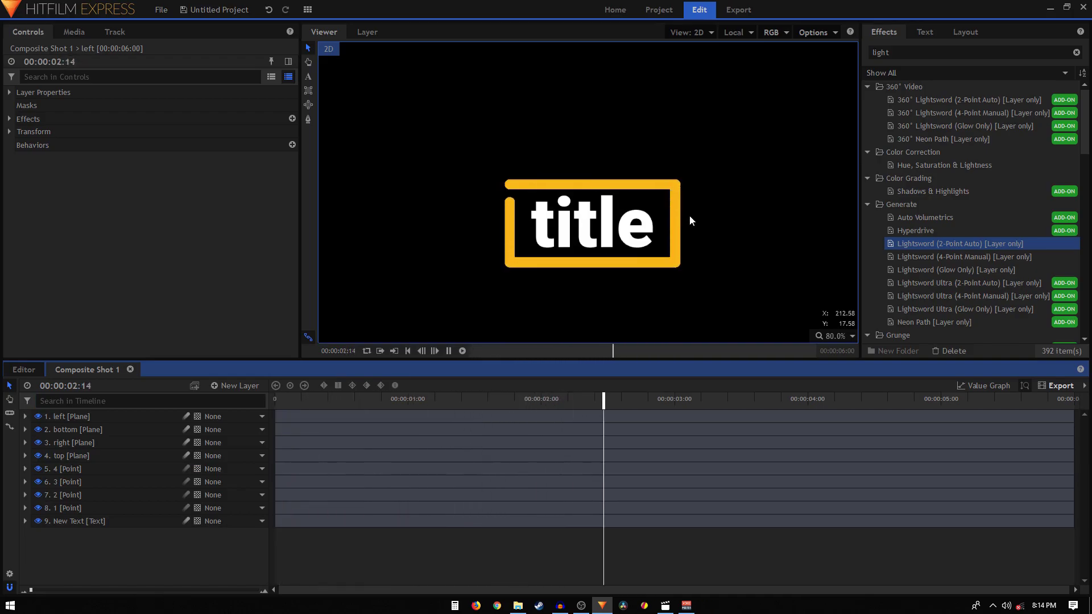
{"action": "scroll", "coordinate": [690, 215], "scroll_direction": "down", "scroll_amount": 2}
{"action": "key", "text": "Home"}
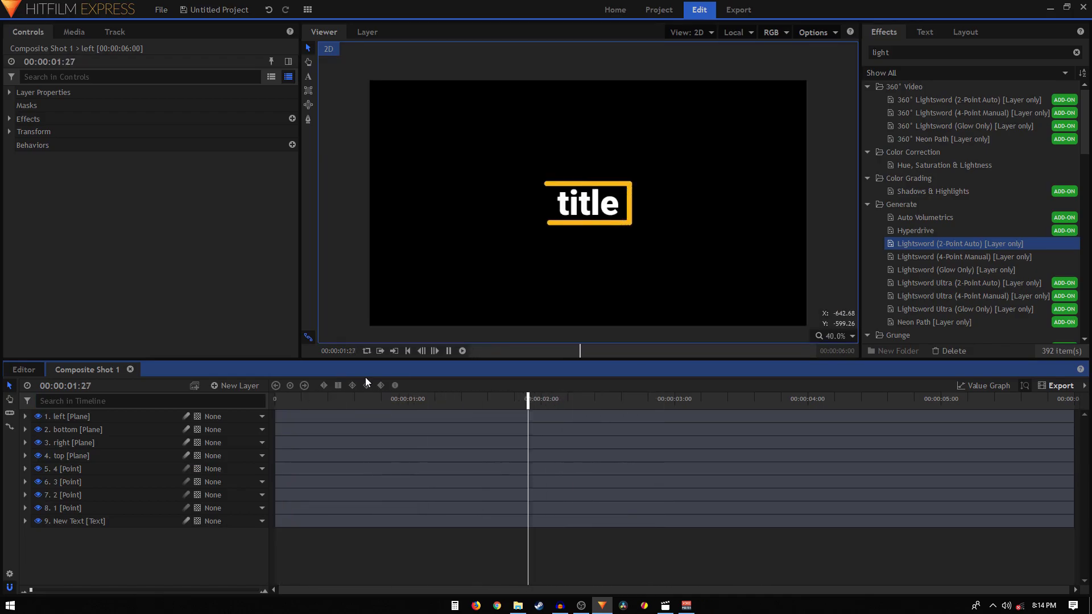
{"action": "key", "text": "space"}
{"action": "left_click_drag", "start_coordinate": [314, 400], "coordinate": [275, 400]}
{"action": "left_click", "coordinate": [448, 351]}
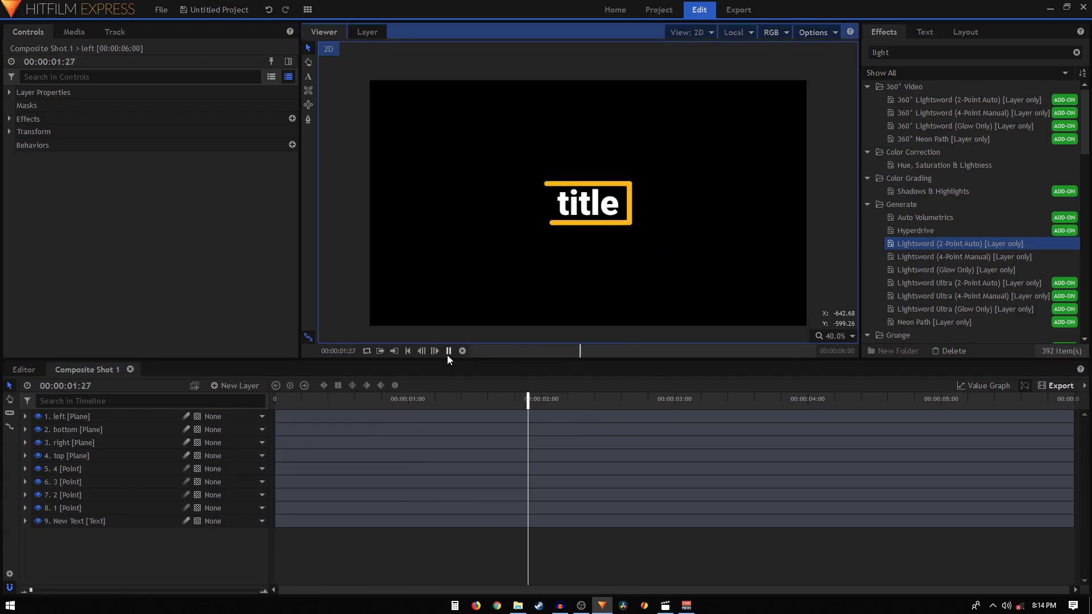
{"action": "left_click", "coordinate": [448, 353]}
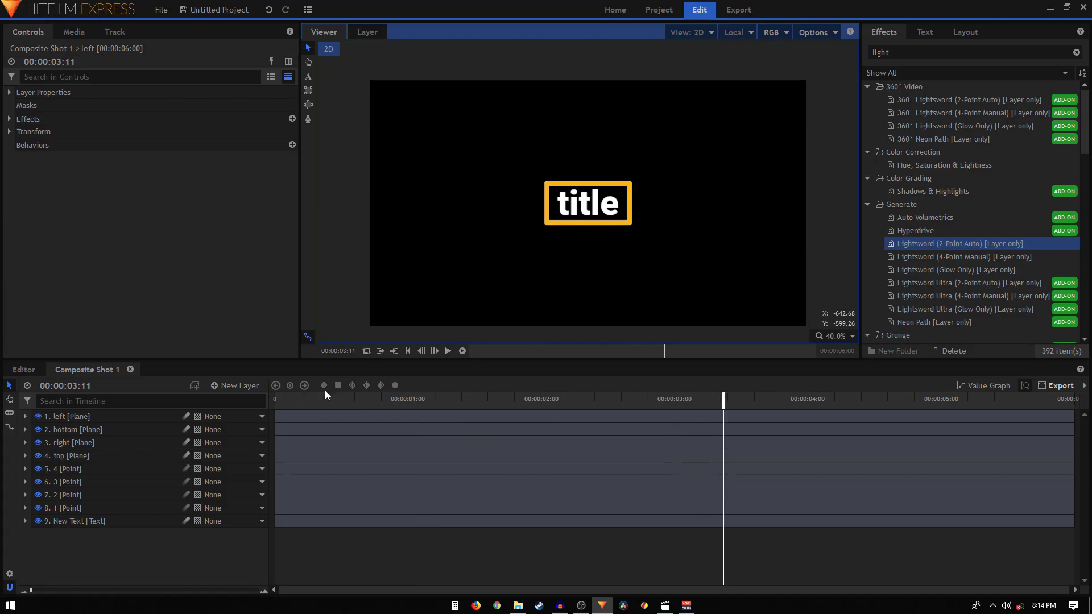
{"action": "left_click_drag", "start_coordinate": [295, 400], "coordinate": [276, 400]}
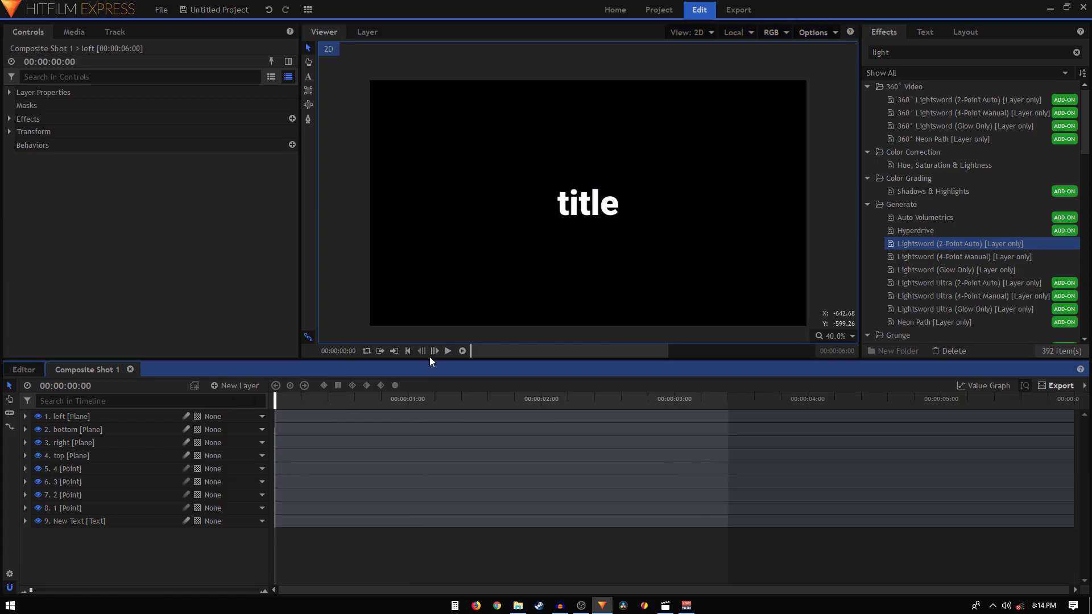
{"action": "left_click", "coordinate": [448, 351]}
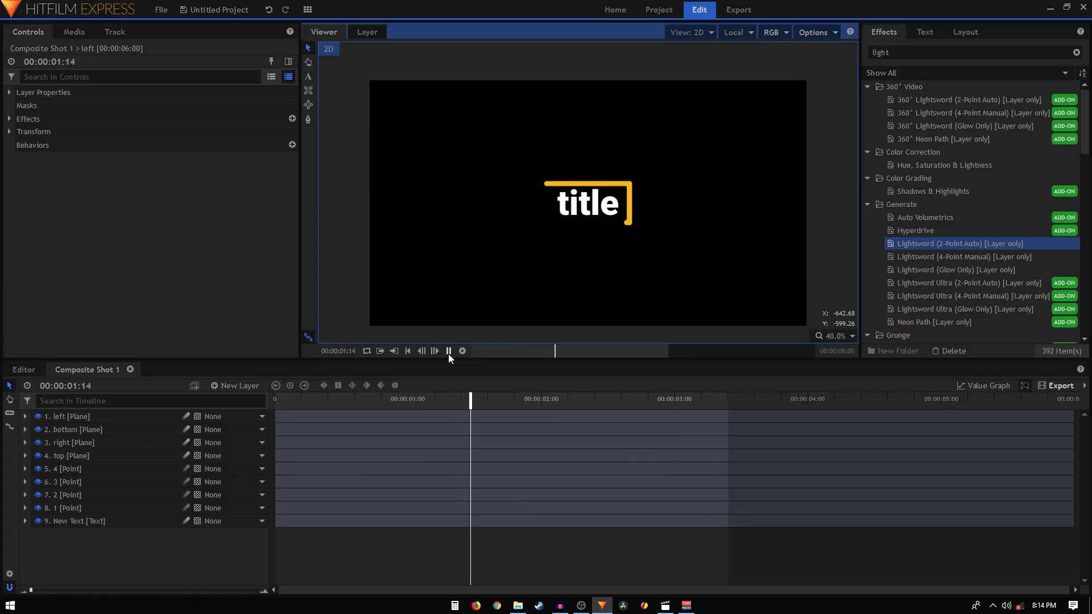